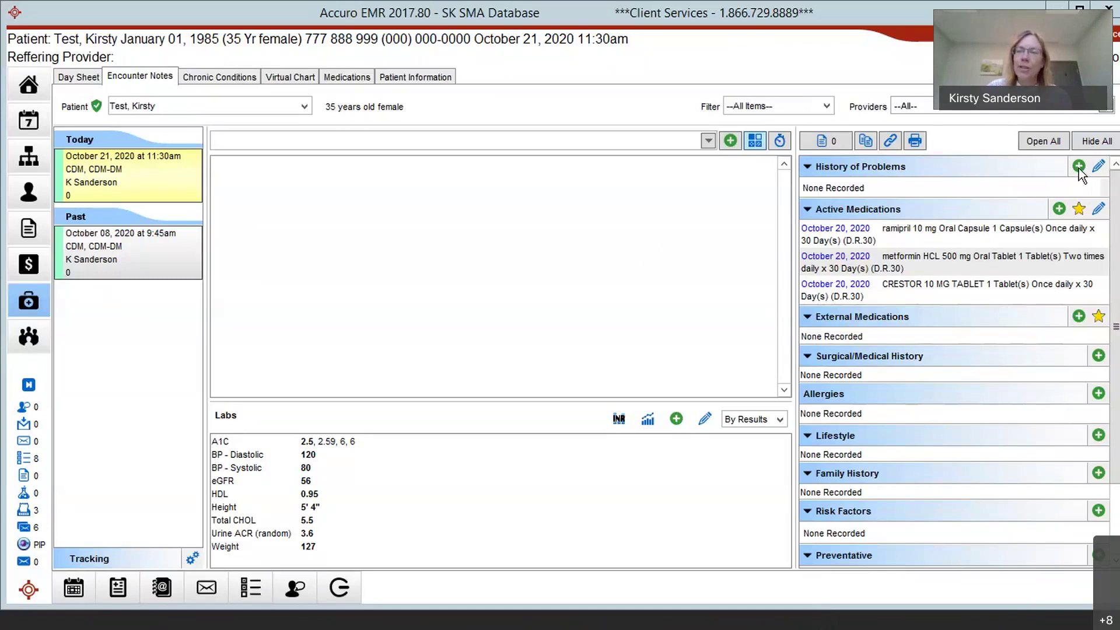
# Search the diagnoses for "diabe" and add Diabetes (ICD9 250) to the patient's History of Problems.
pyautogui.click(1079, 167)
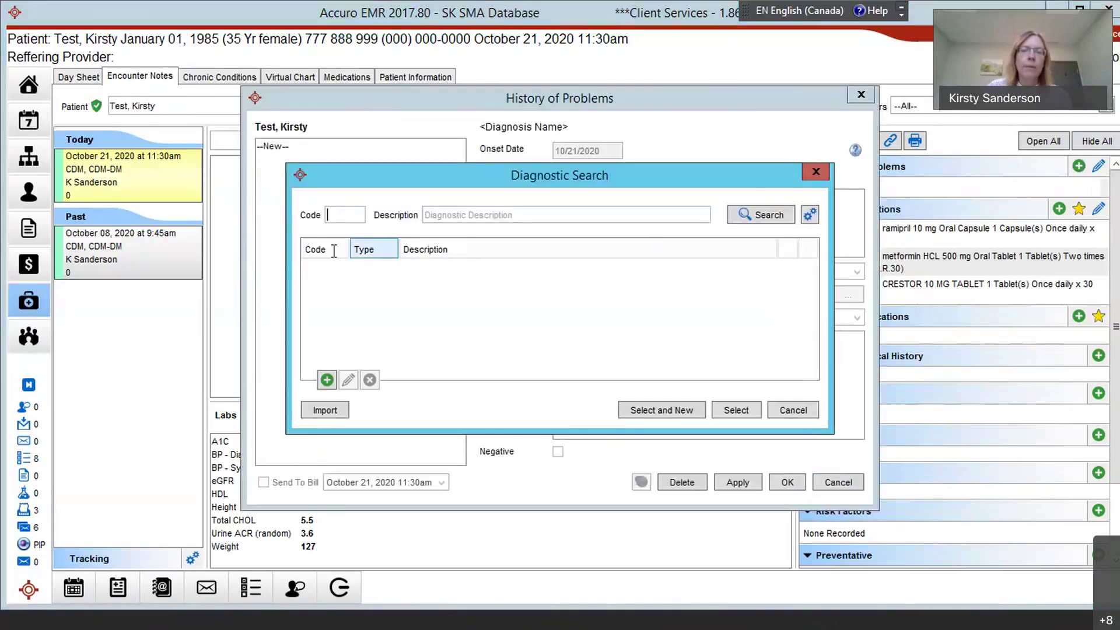
pyautogui.click(443, 215)
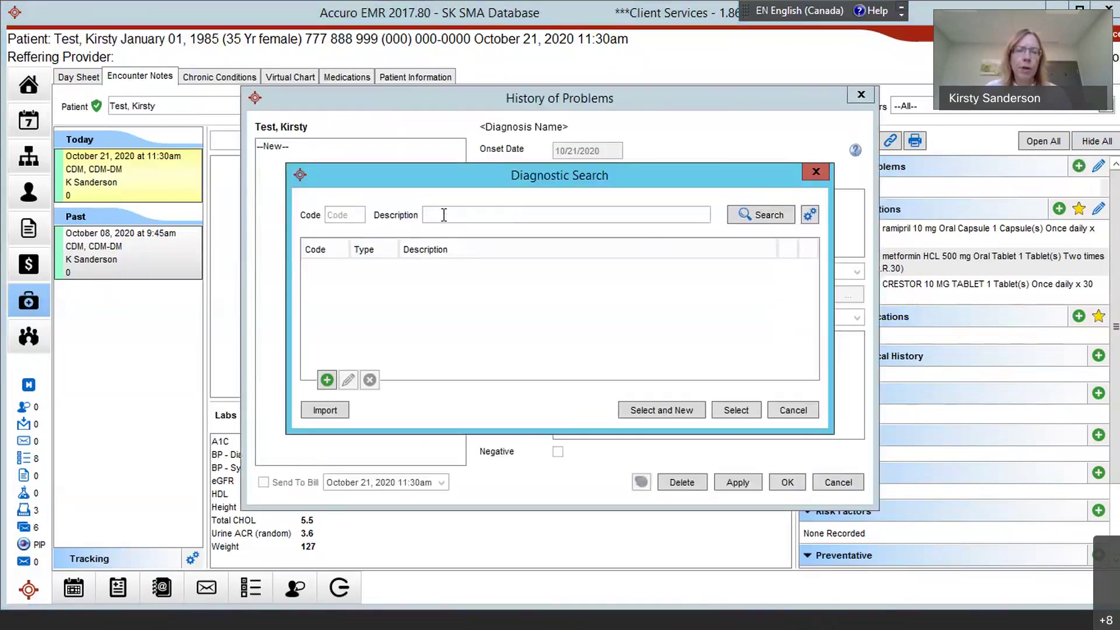
pyautogui.write('dia')
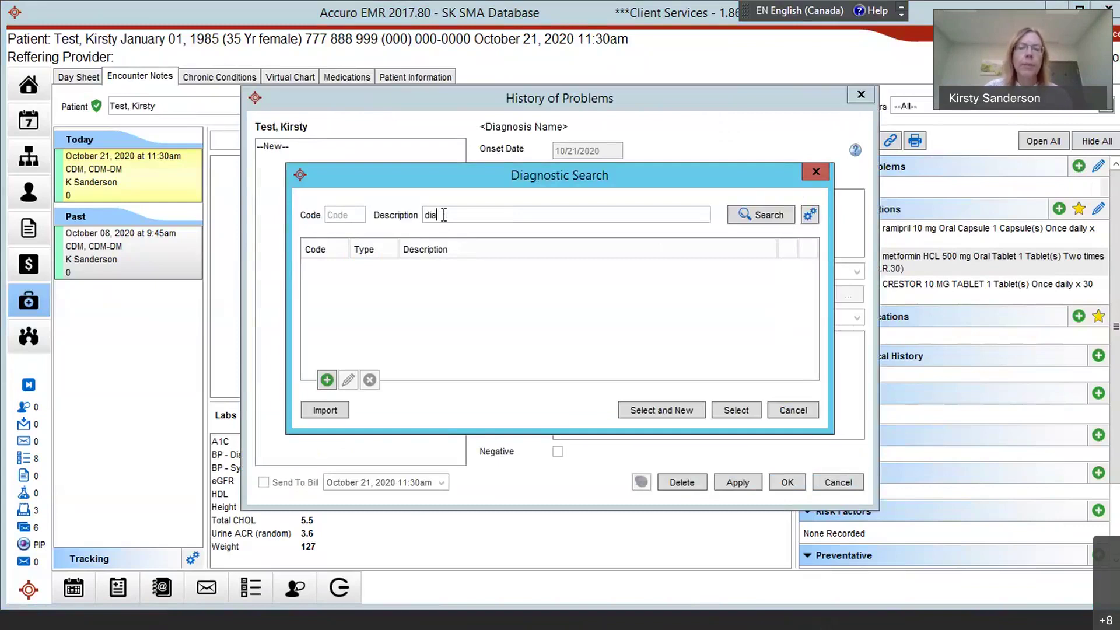
pyautogui.write('be')
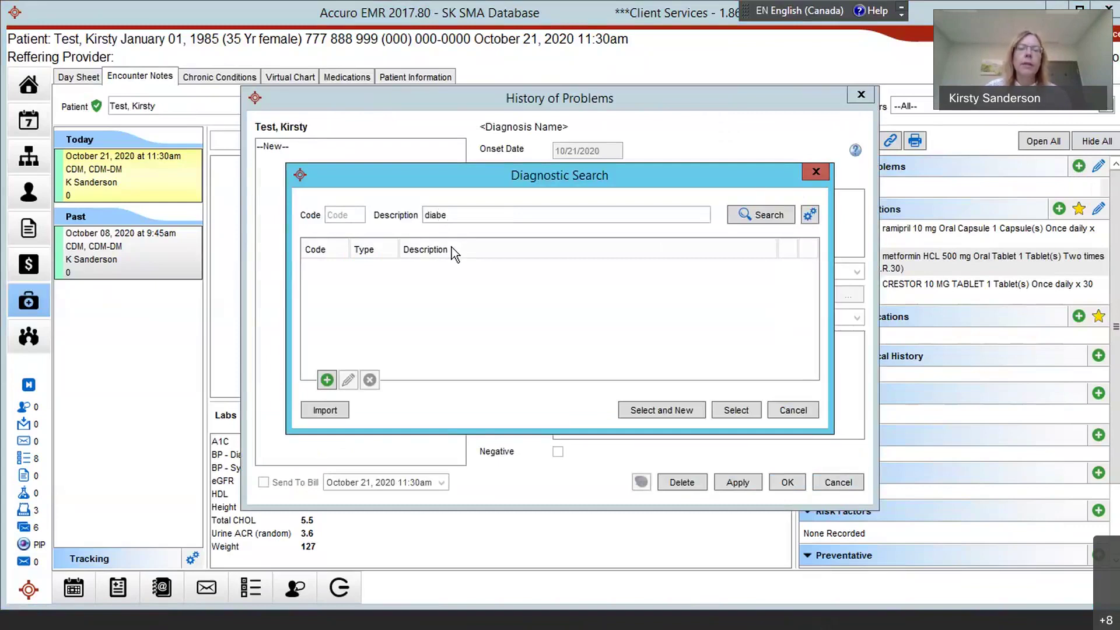
pyautogui.click(792, 214)
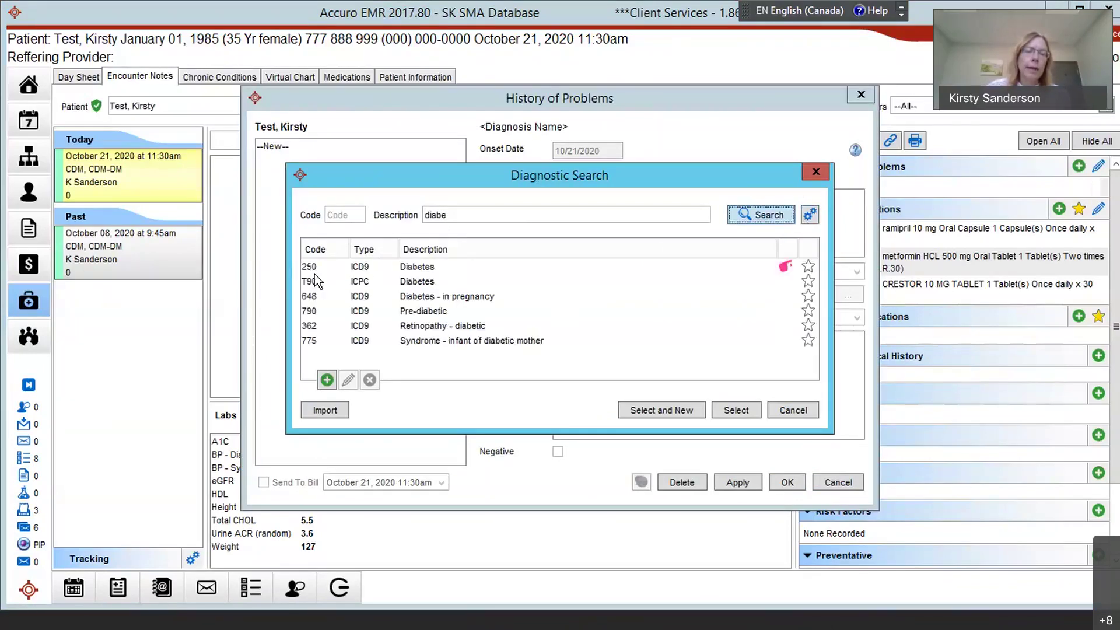
pyautogui.click(410, 266)
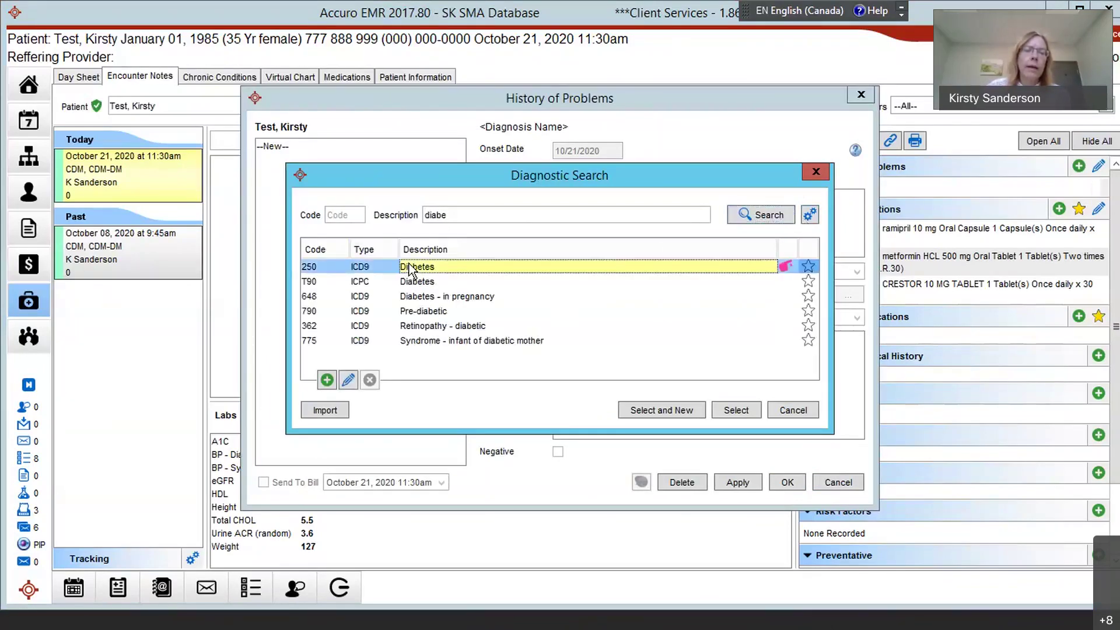
pyautogui.click(735, 410)
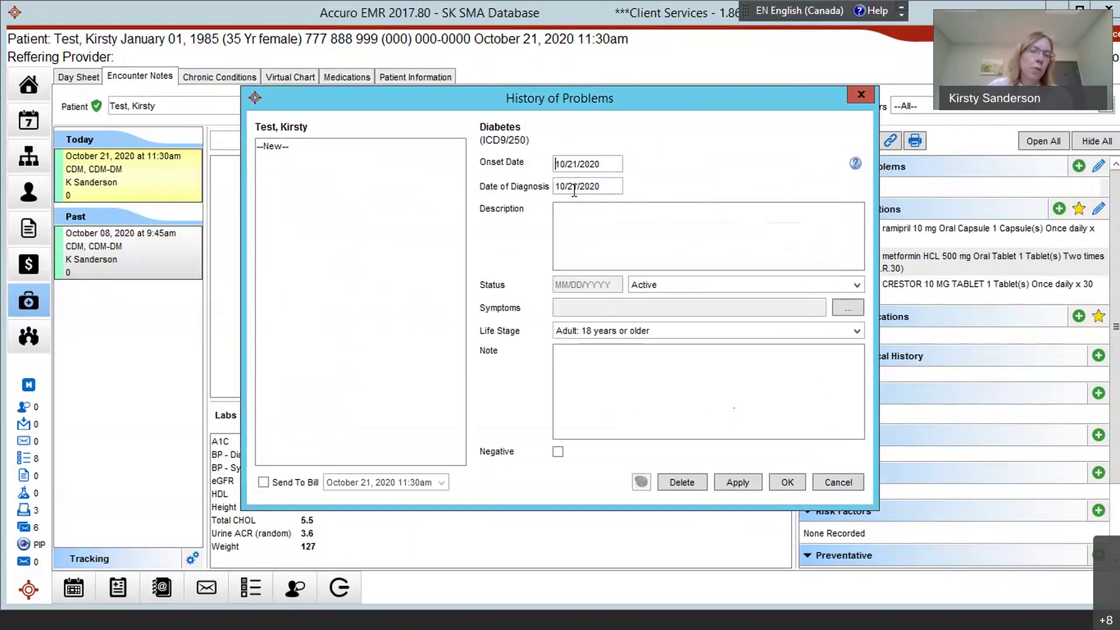
pyautogui.moveTo(574, 190)
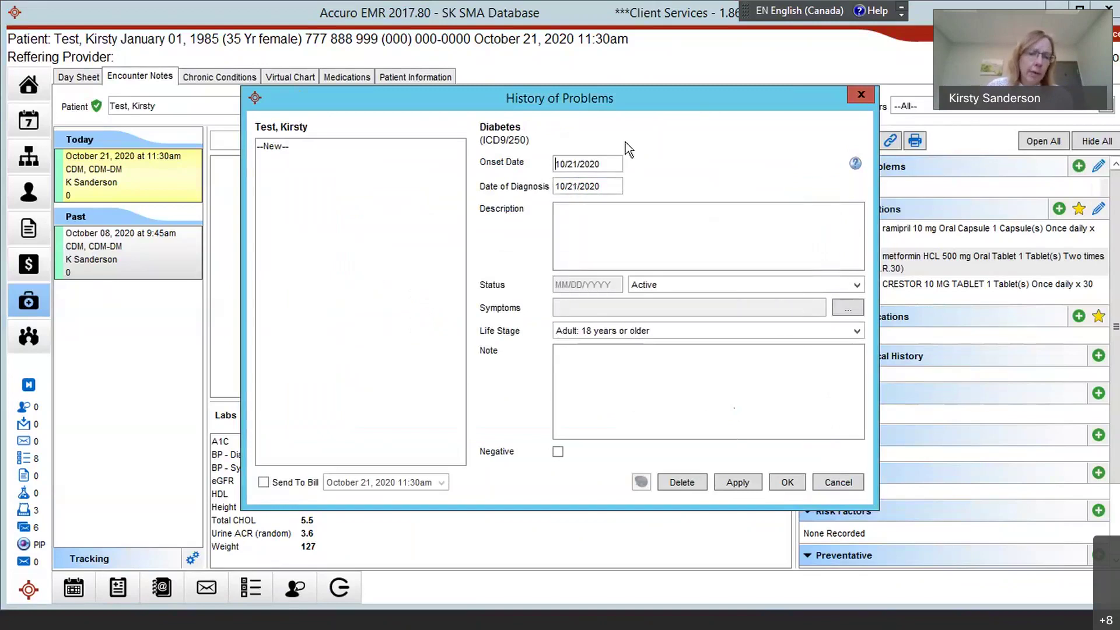
pyautogui.click(786, 482)
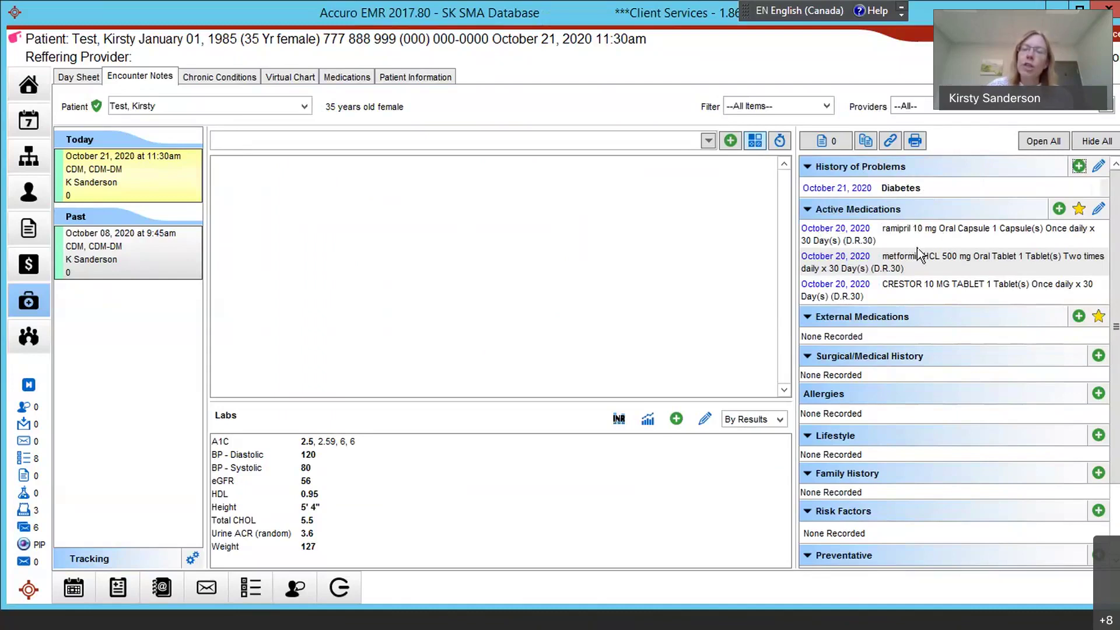
# Add a Smoking Status QIP lifestyle entry with the detail "Smoker: No Plan To Quit" and save it.
pyautogui.moveTo(889, 241)
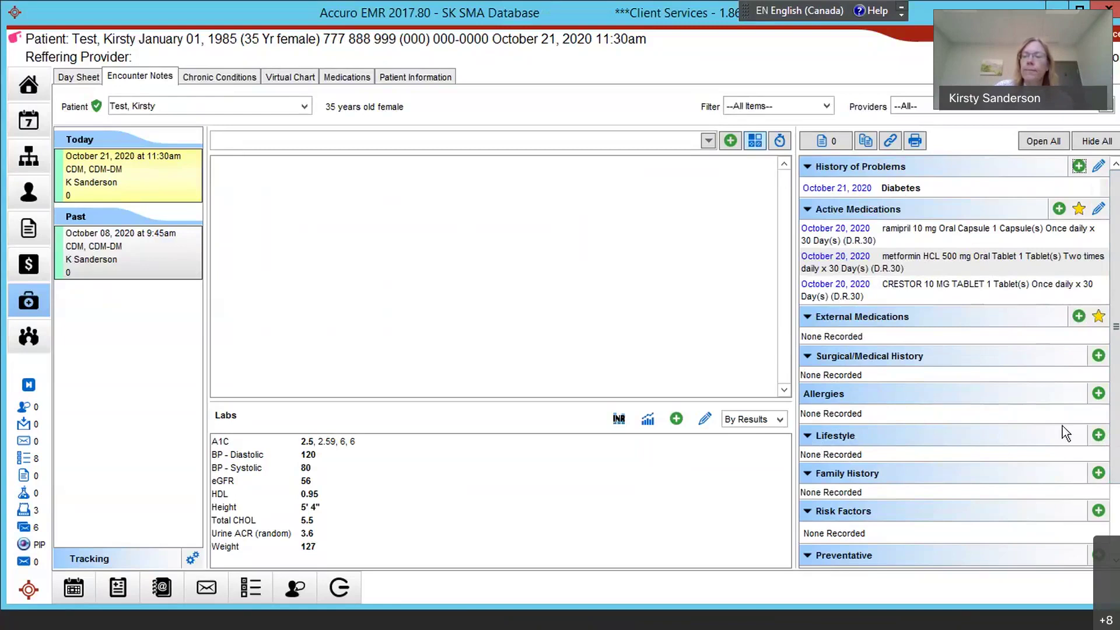
pyautogui.click(1099, 436)
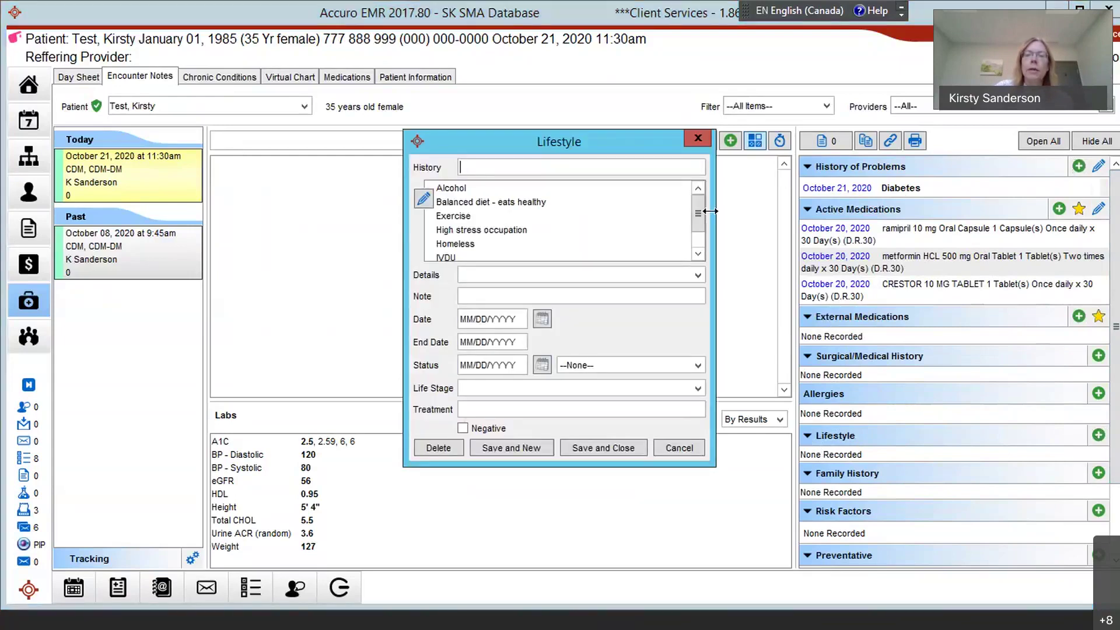
pyautogui.moveTo(698, 214); pyautogui.dragTo(698, 240)
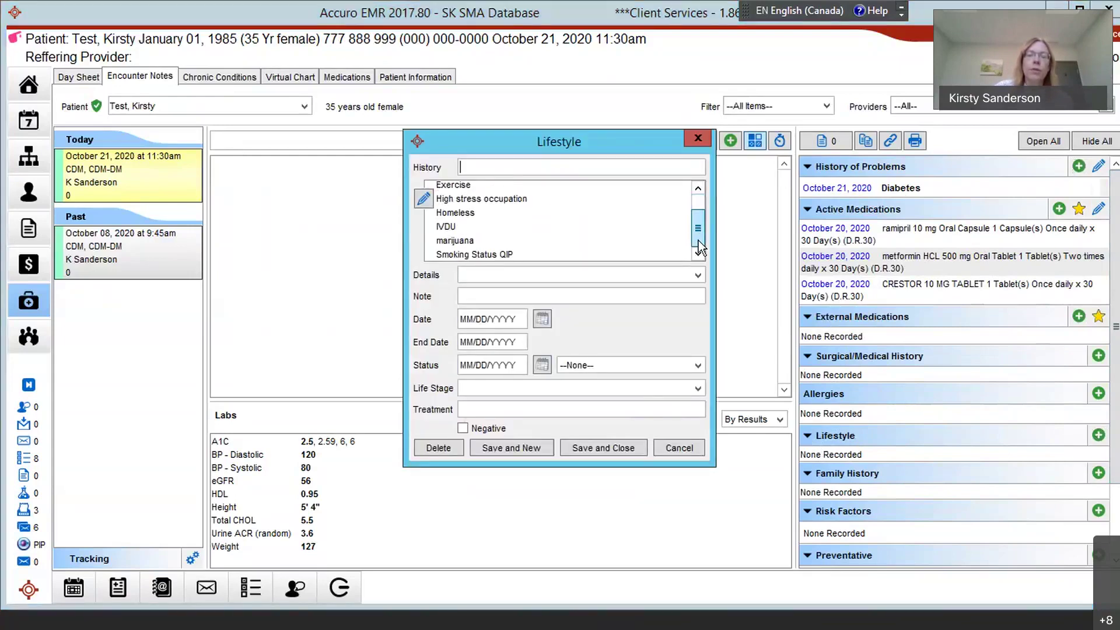
pyautogui.click(489, 254)
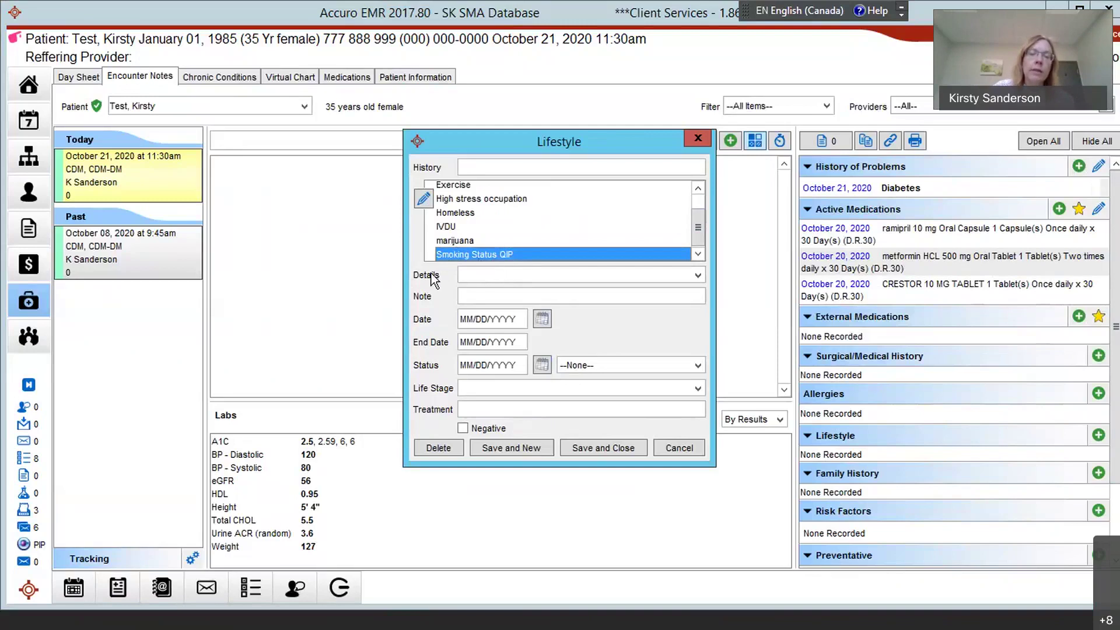
pyautogui.click(698, 274)
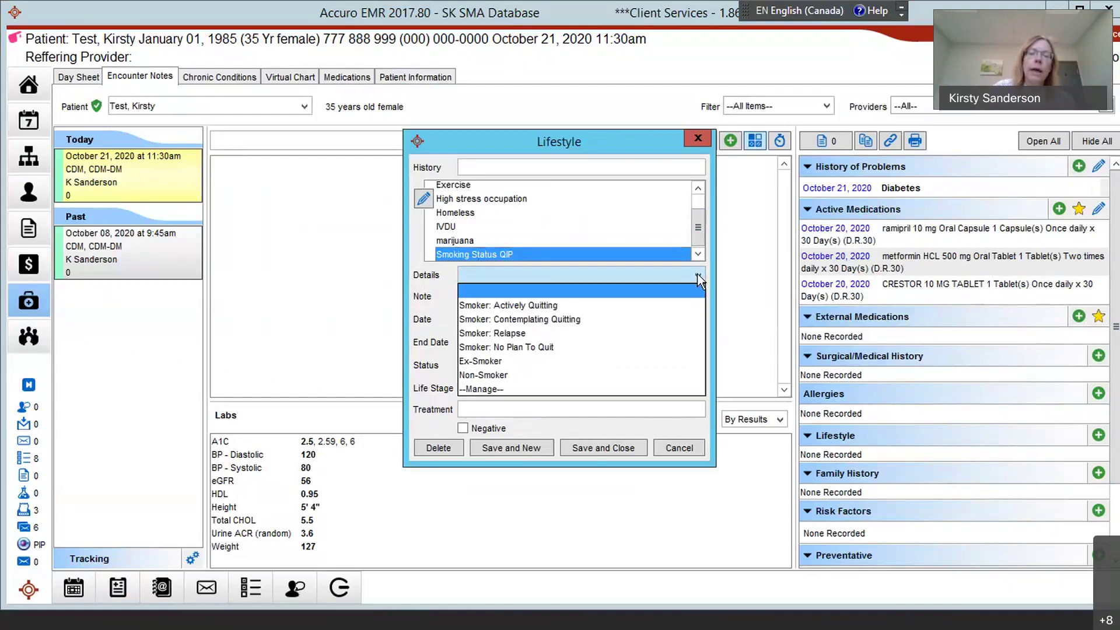
pyautogui.click(515, 347)
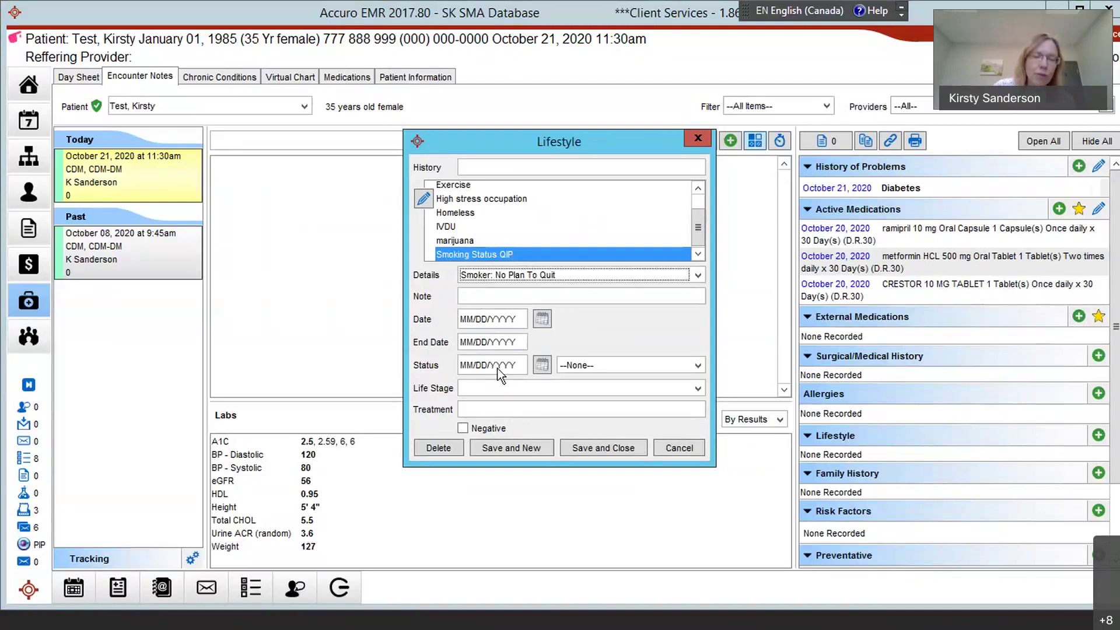
pyautogui.click(603, 448)
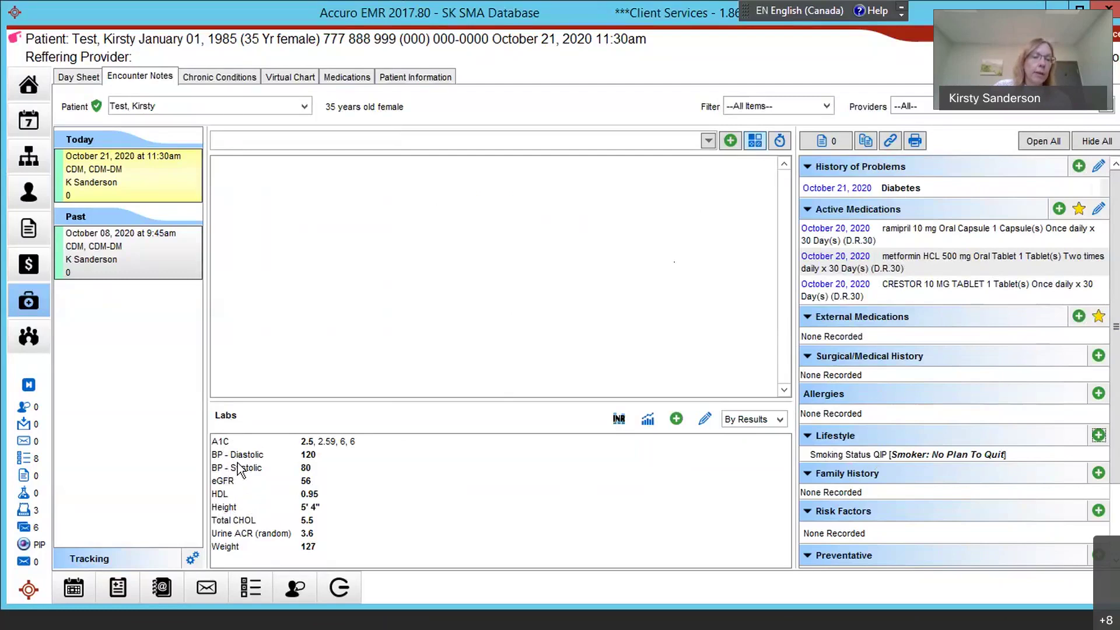
# Look up which components the manual Blood pressure lab test contains, without adding a result.
pyautogui.moveTo(307, 471)
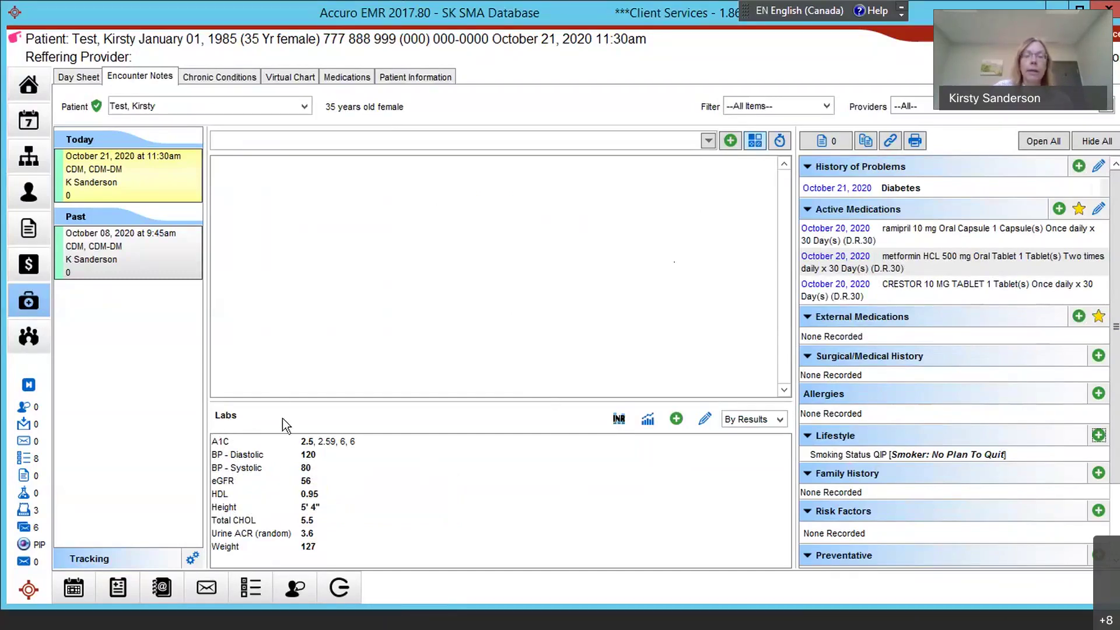
pyautogui.click(676, 419)
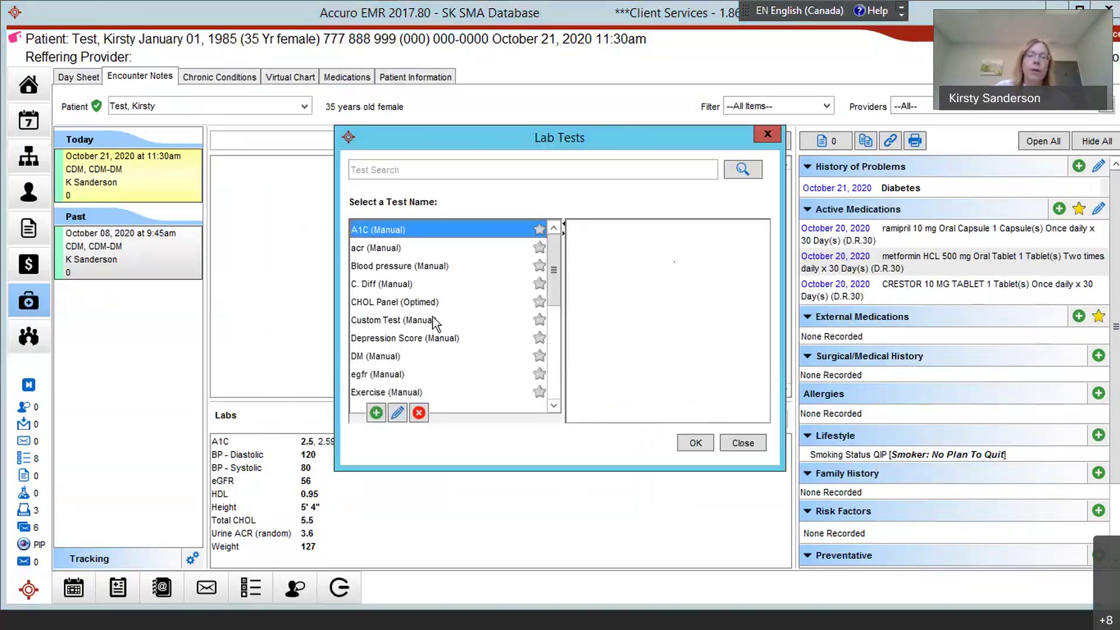
pyautogui.click(393, 267)
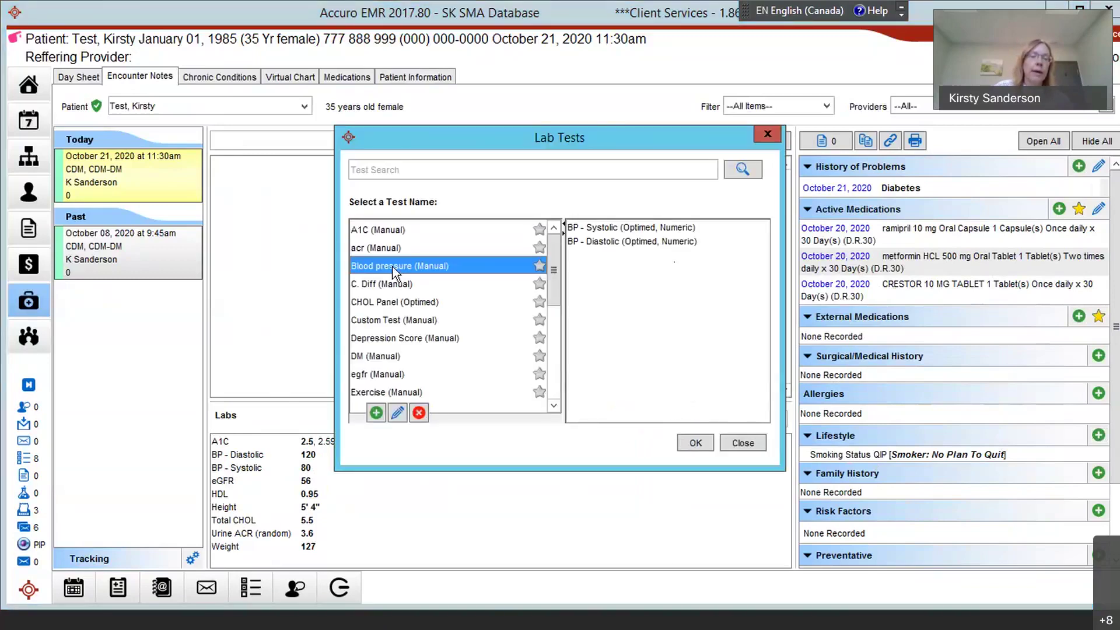
pyautogui.click(739, 444)
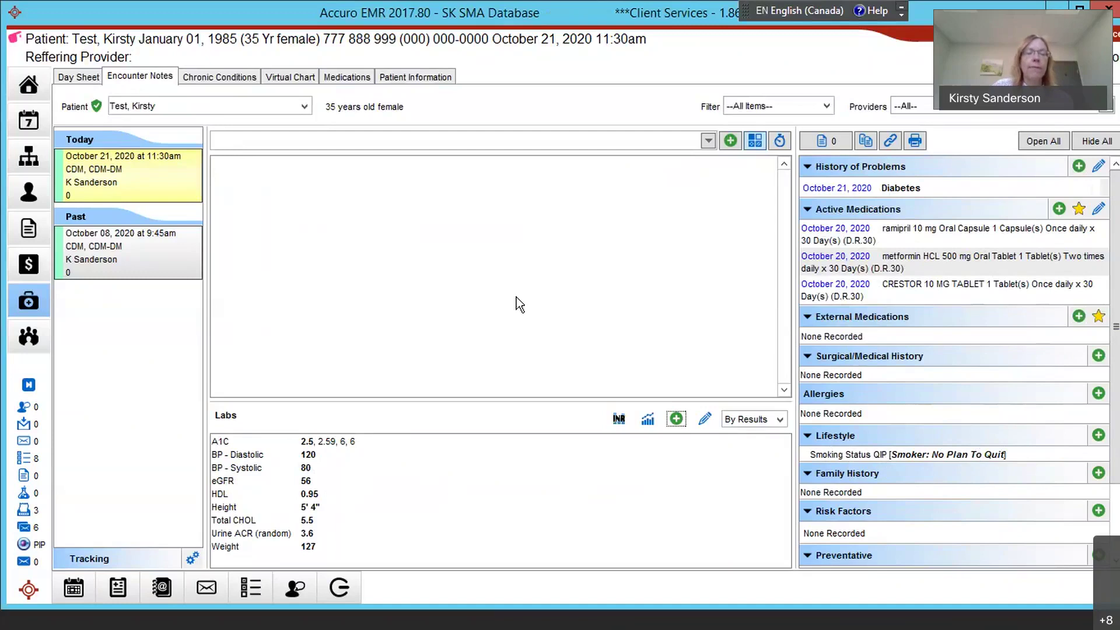
# Examine the encounter note template list, including the Diabetes (+/- CAD) - SK HQC form under CDM Forms.
pyautogui.click(708, 142)
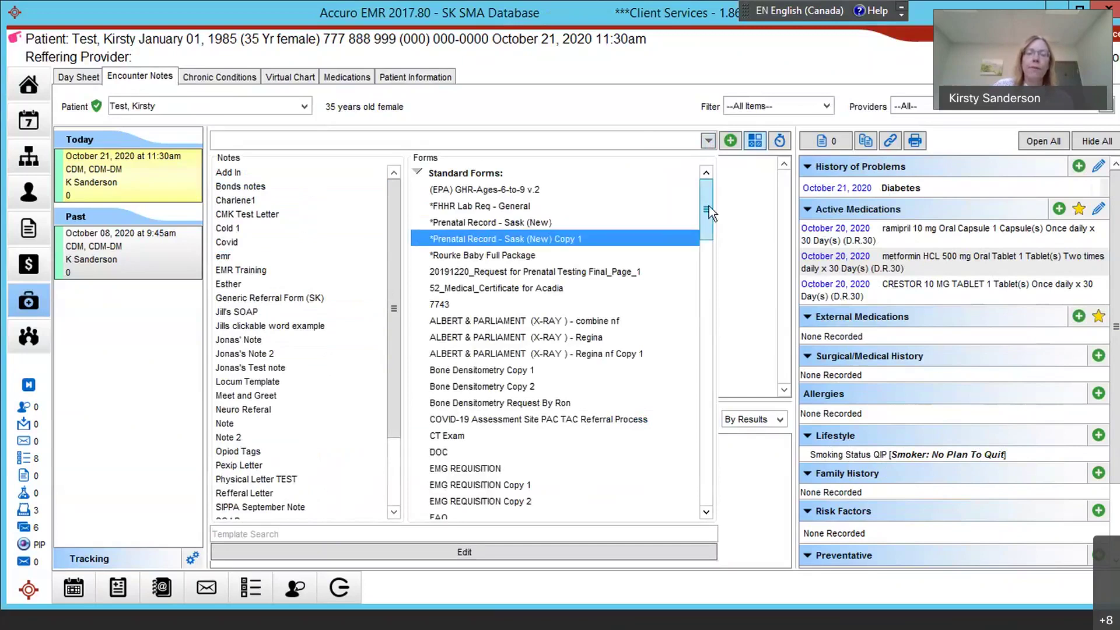
pyautogui.moveTo(706, 204); pyautogui.dragTo(681, 489)
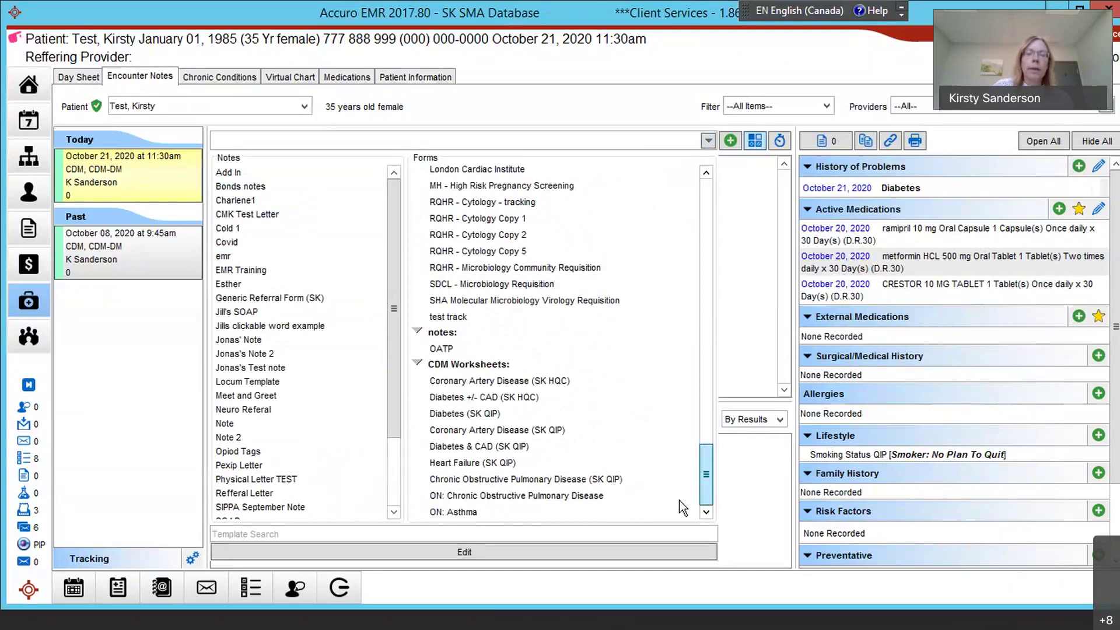
pyautogui.moveTo(680, 500); pyautogui.dragTo(683, 407)
pyautogui.click(450, 288)
pyautogui.click(453, 303)
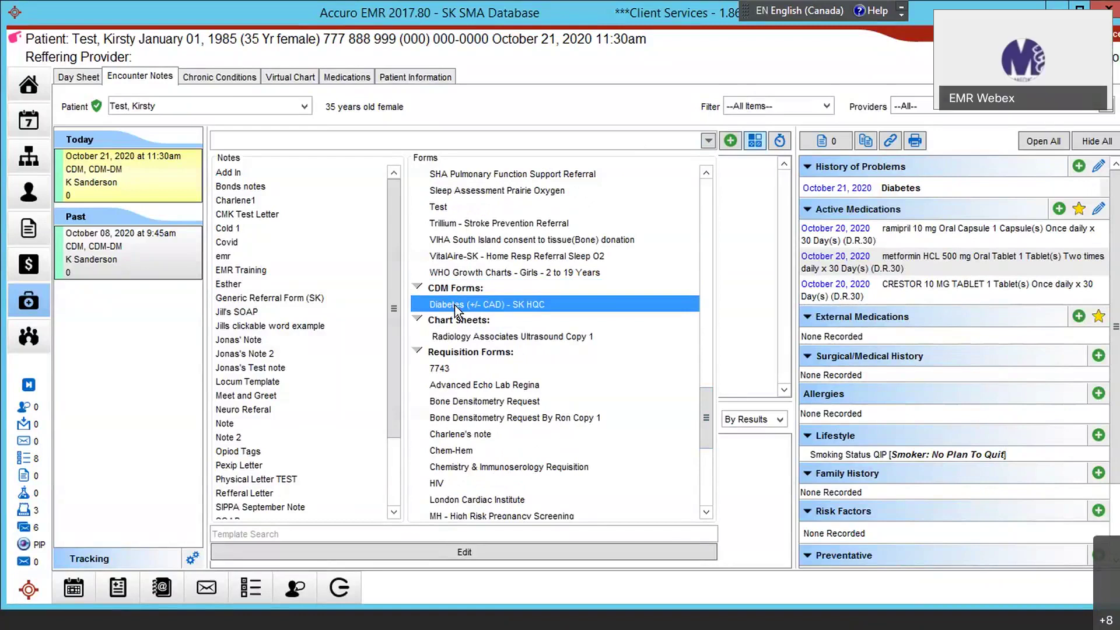
pyautogui.moveTo(454, 305); pyautogui.dragTo(641, 385)
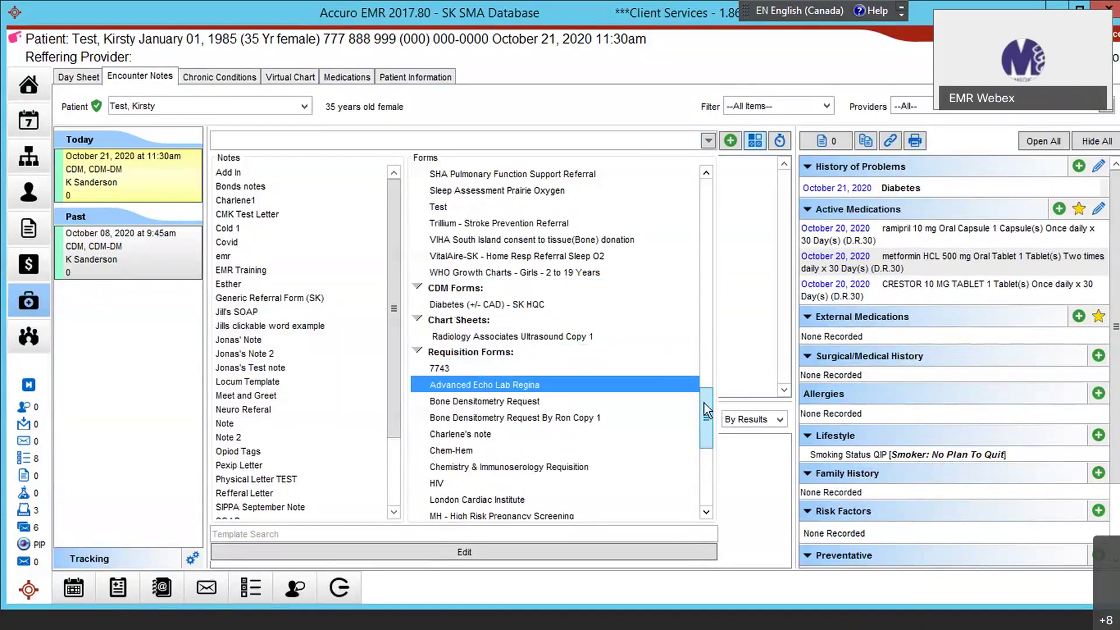
# Examine the SK HQC and SK QIP templates for diabetes, coronary artery disease, heart failure and COPD under CDM Worksheets.
pyautogui.moveTo(707, 412); pyautogui.dragTo(696, 464)
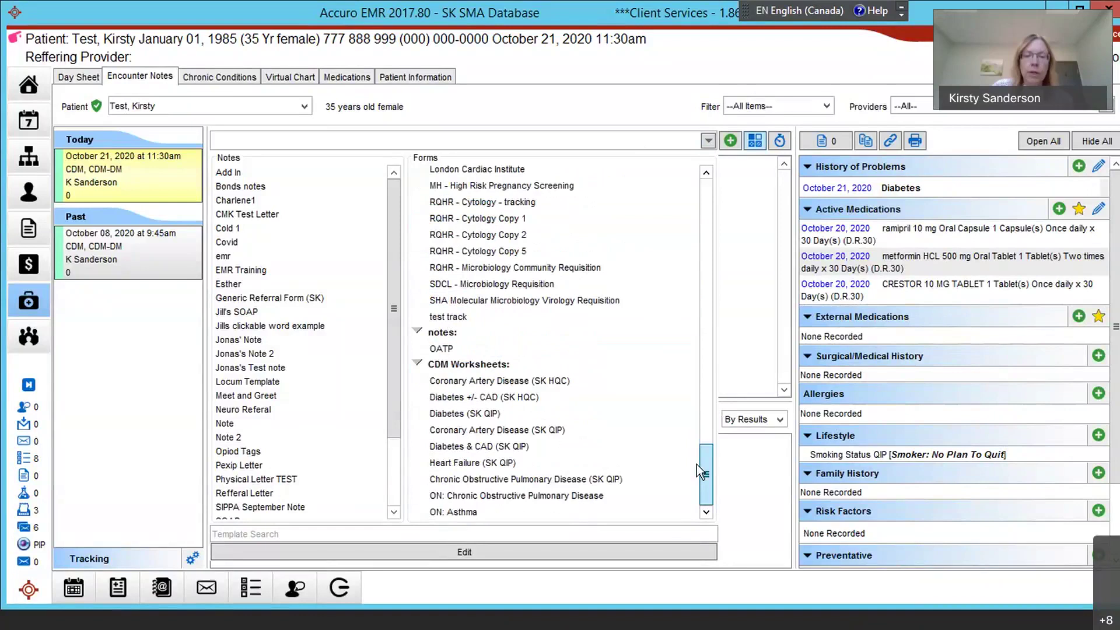
pyautogui.click(525, 479)
pyautogui.click(514, 446)
pyautogui.click(516, 430)
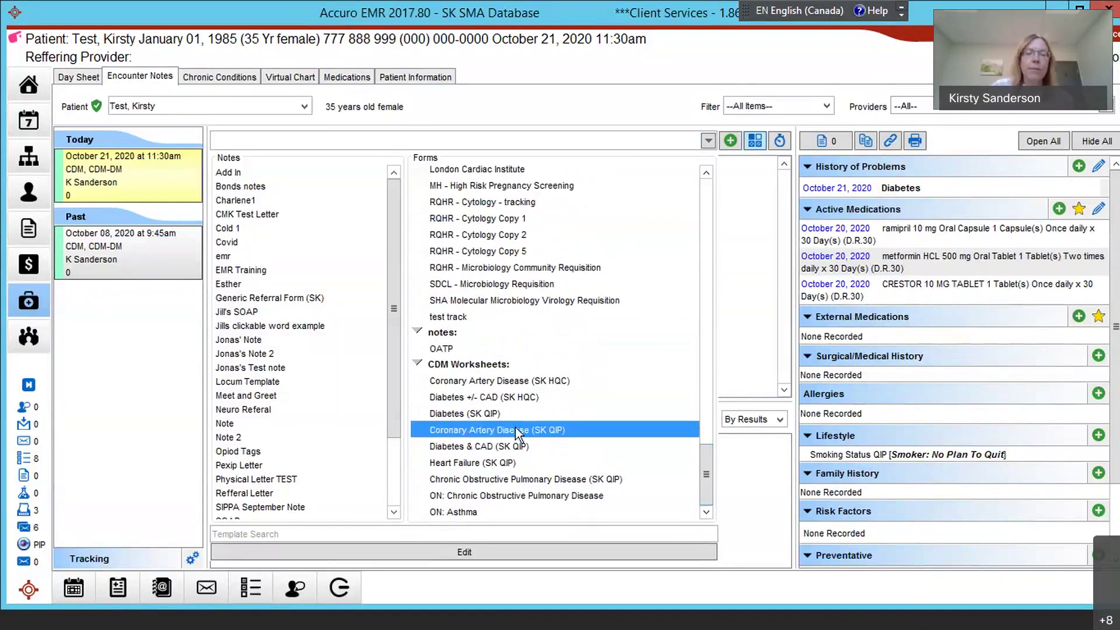
pyautogui.click(515, 412)
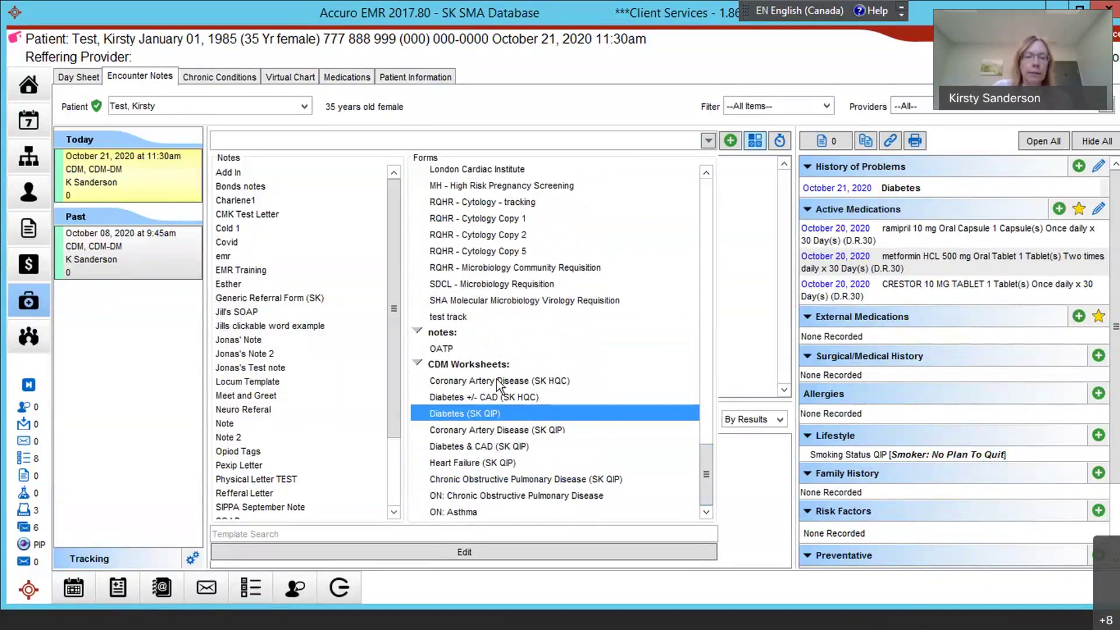
pyautogui.click(495, 349)
pyautogui.click(481, 430)
pyautogui.click(482, 418)
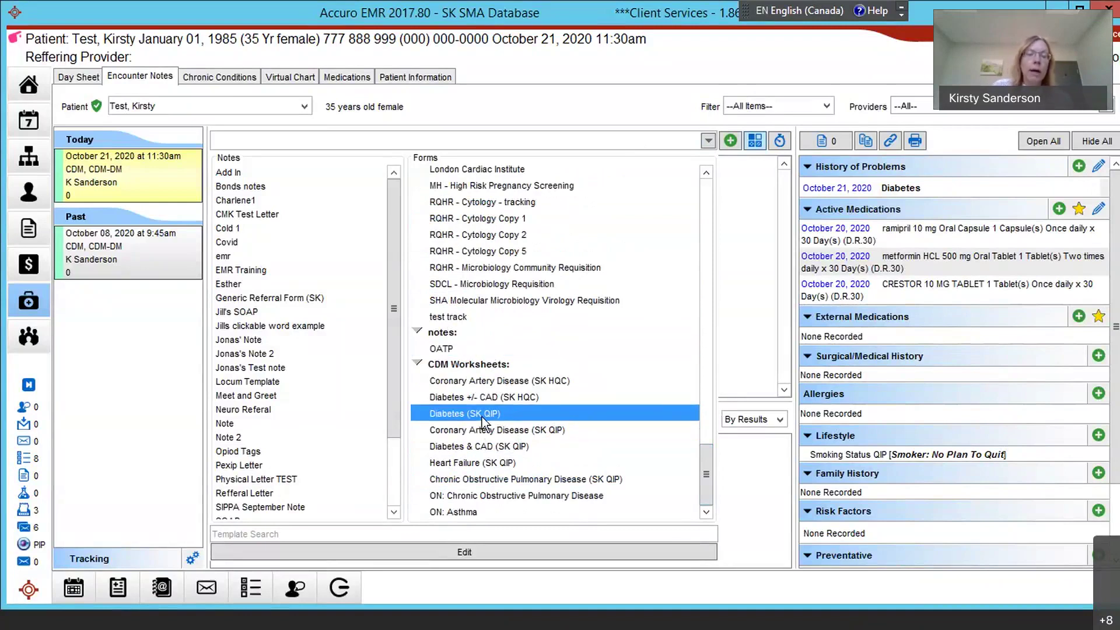
pyautogui.click(485, 400)
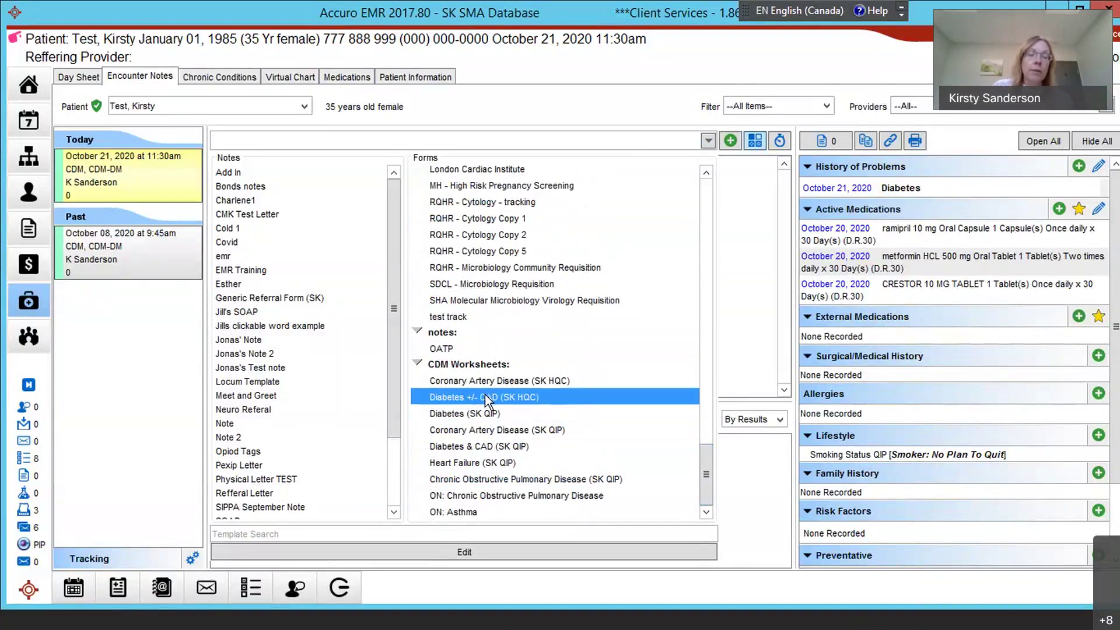
pyautogui.click(484, 432)
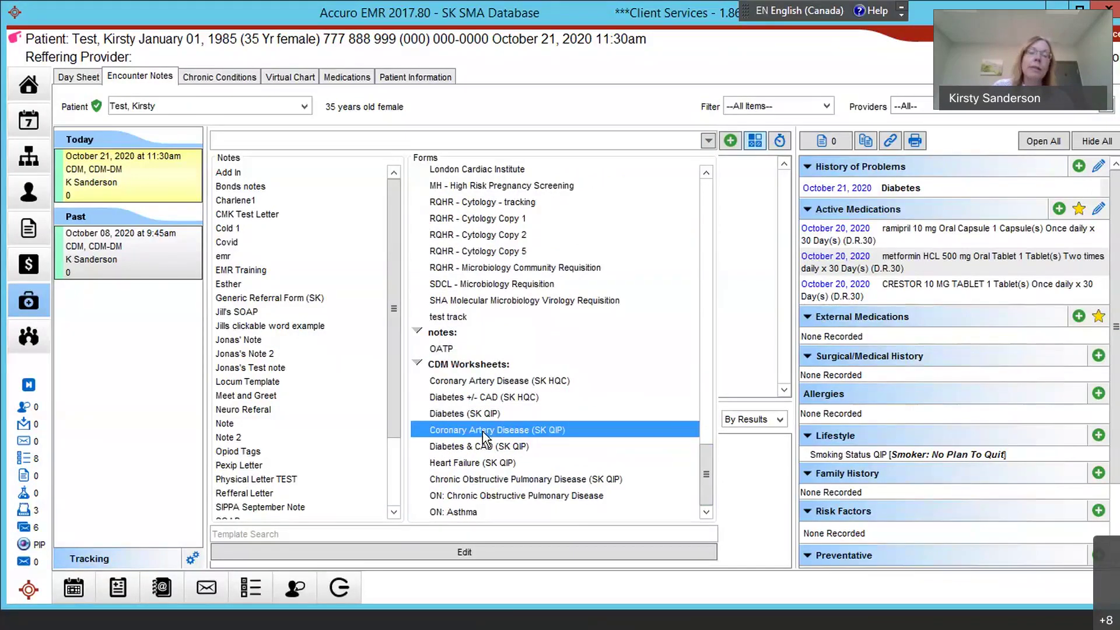
pyautogui.click(476, 447)
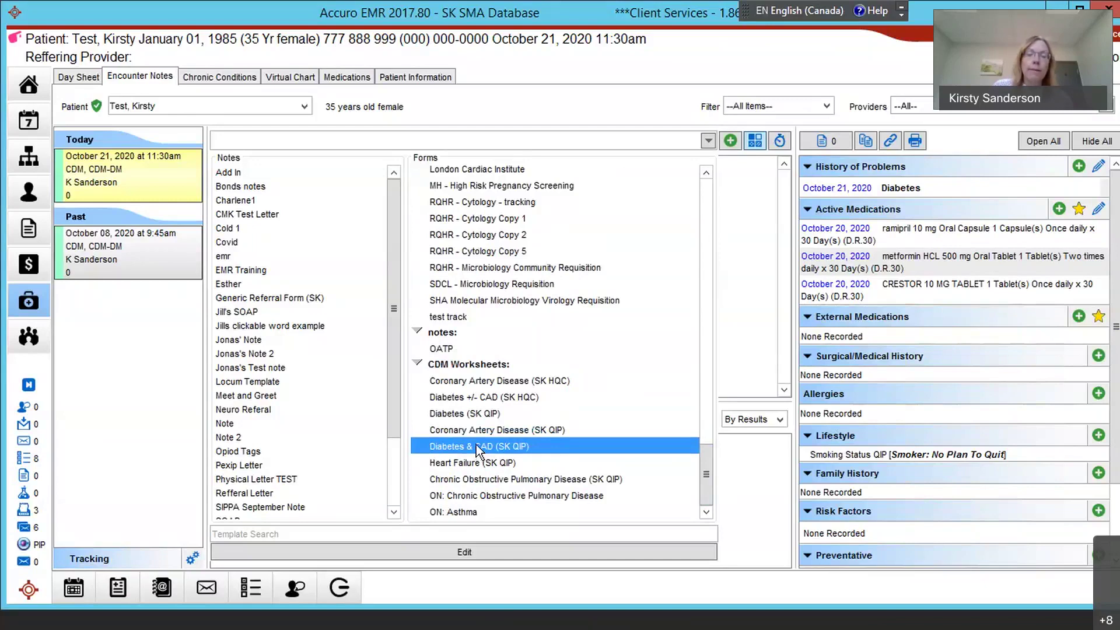
pyautogui.click(478, 462)
pyautogui.click(479, 478)
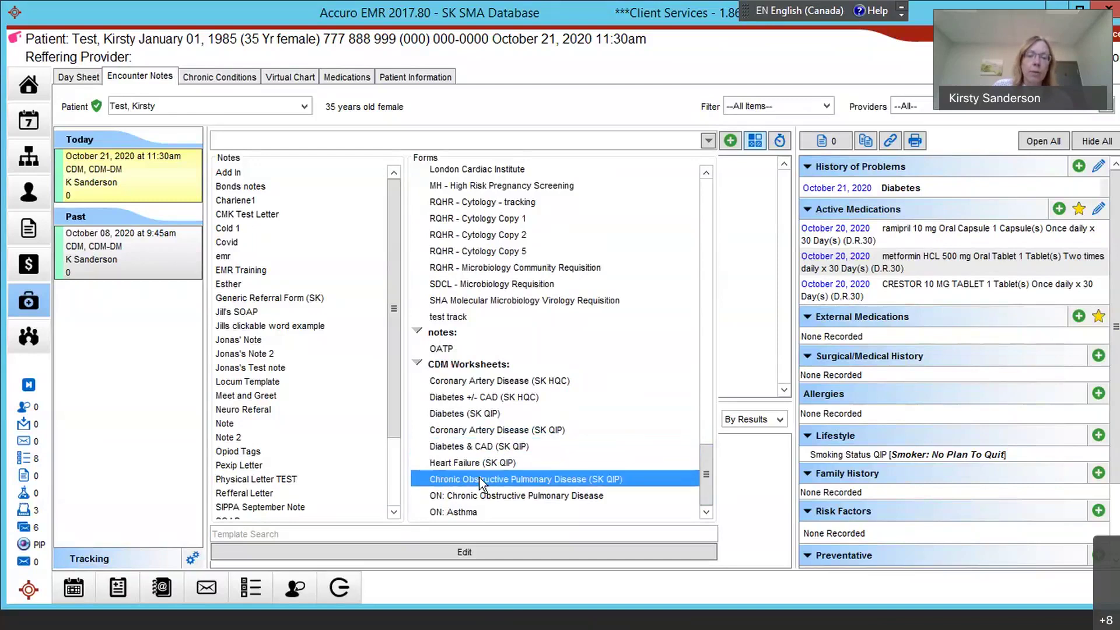
# Create a Diabetes (SK QIP) worksheet for the patient and populate it with the most recent recorded values.
pyautogui.click(480, 412)
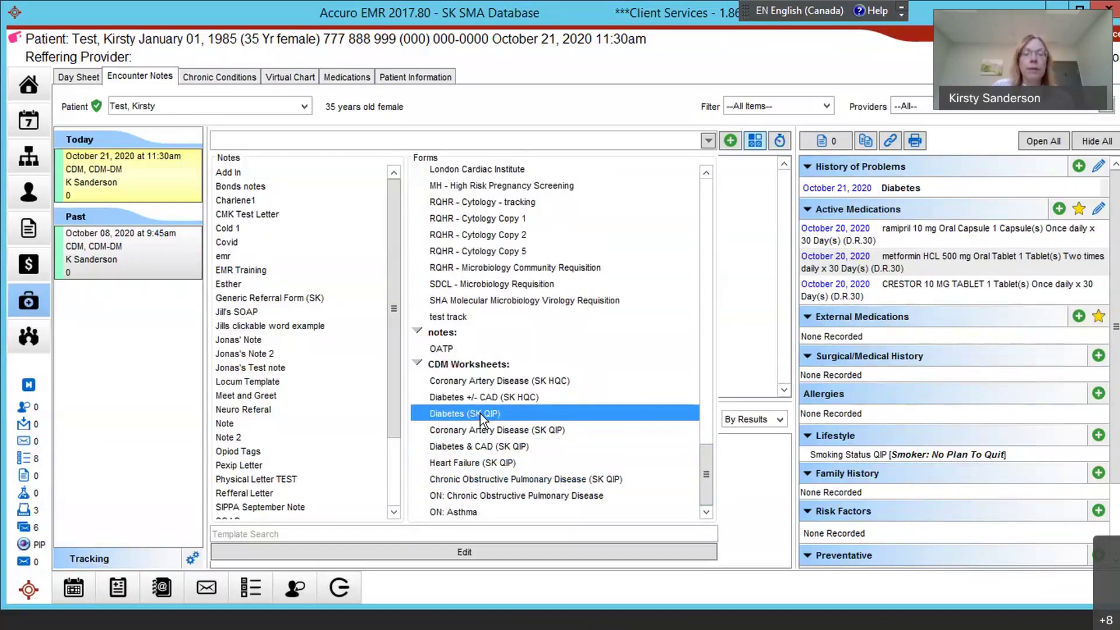
pyautogui.doubleClick(480, 413)
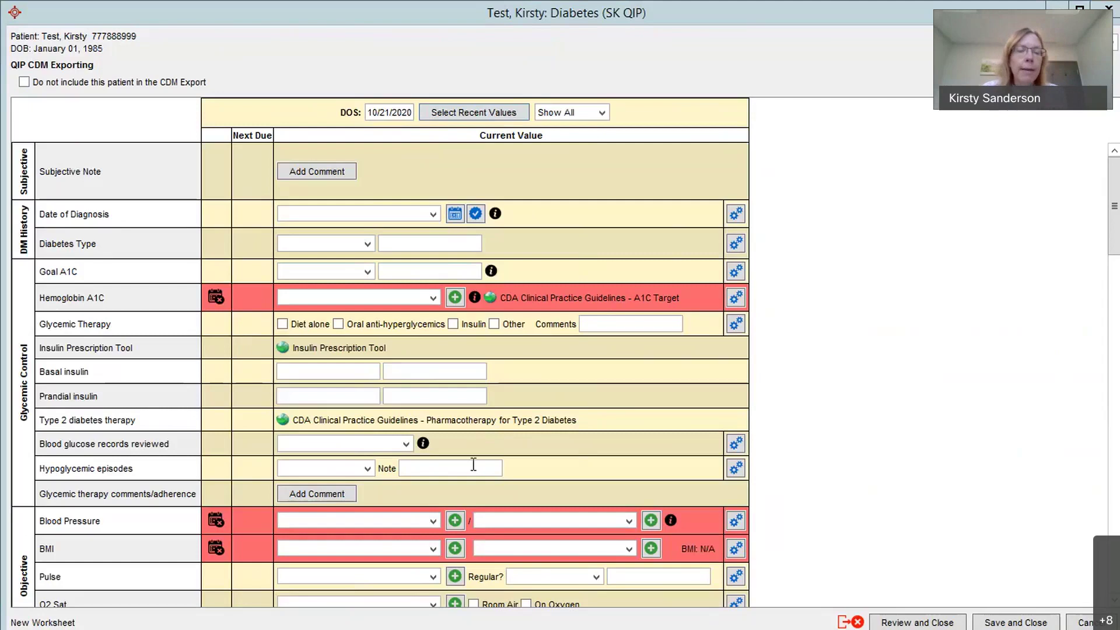
pyautogui.click(458, 112)
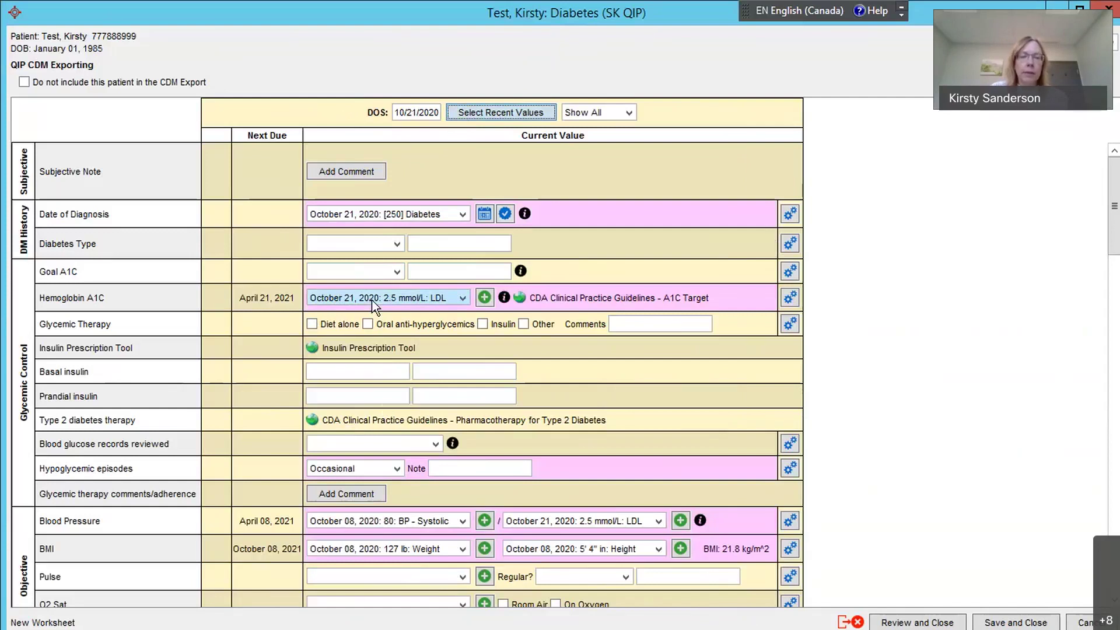
# Set the Hemoglobin A1C value to the October 08, 2020 result of 6 % A1C.
pyautogui.click(463, 299)
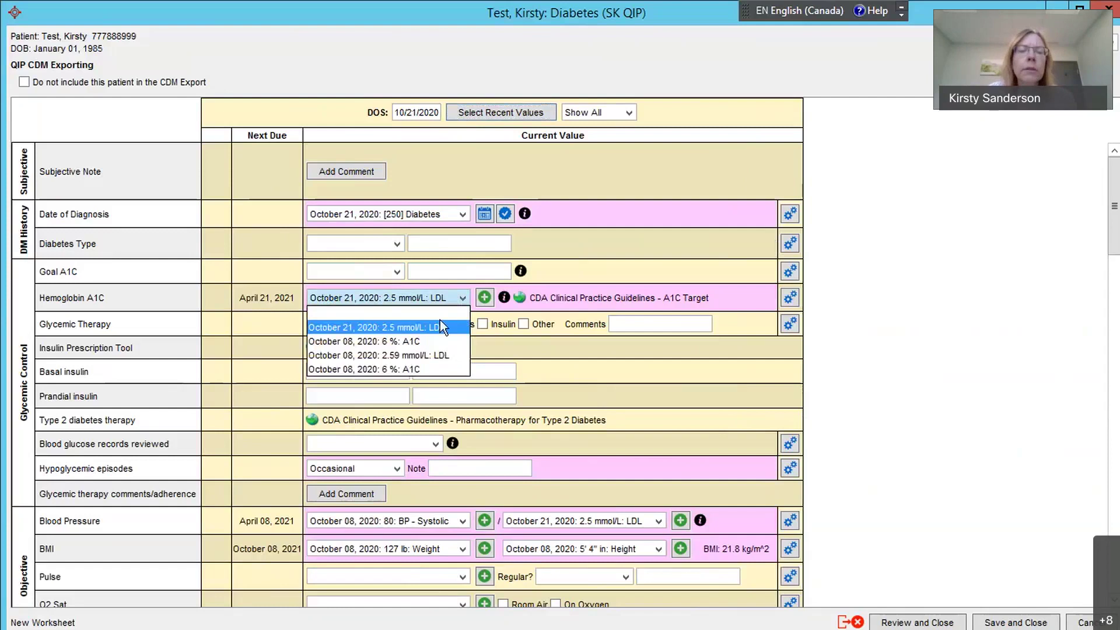
pyautogui.click(426, 344)
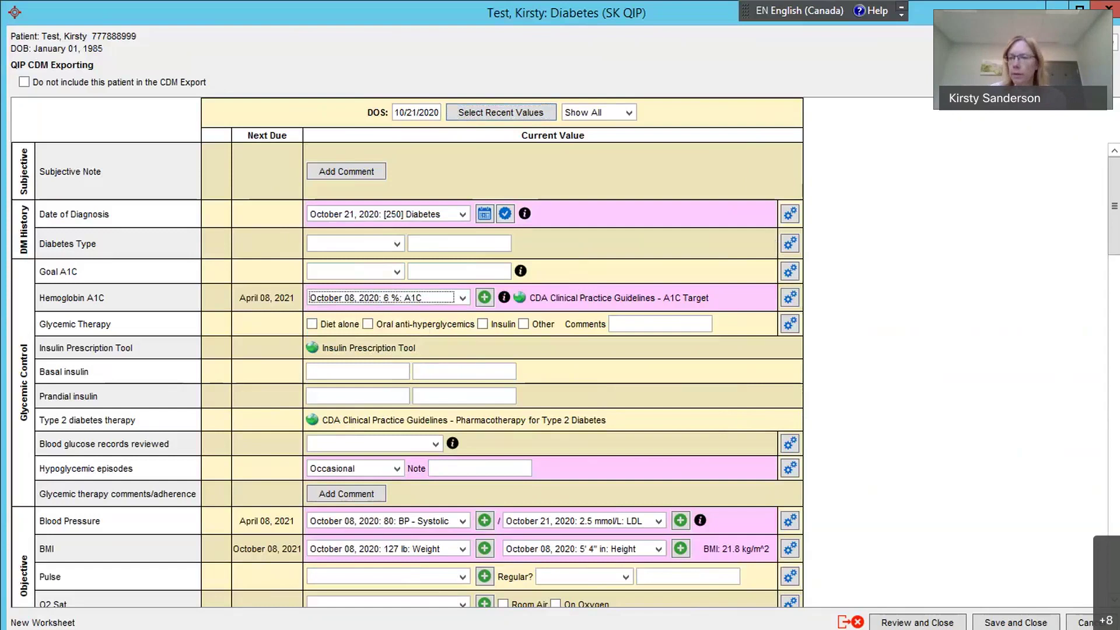
pyautogui.moveTo(1117, 236); pyautogui.dragTo(1098, 220)
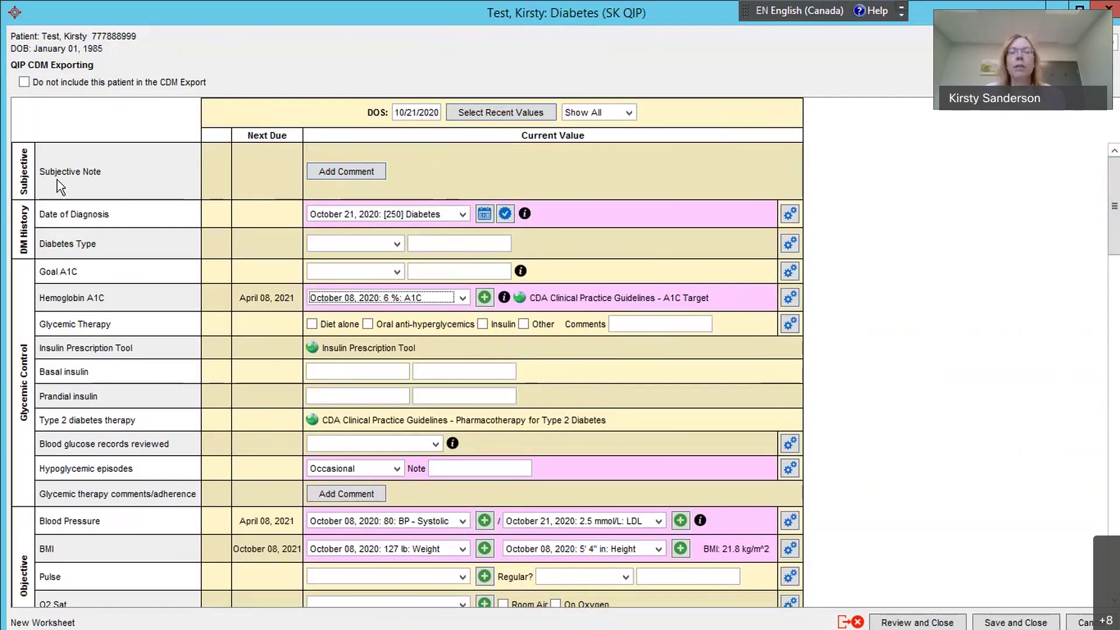
# Add the subjective note comment "cnvksgjsgj;os" and set the diabetes type to Type 2.
pyautogui.click(345, 171)
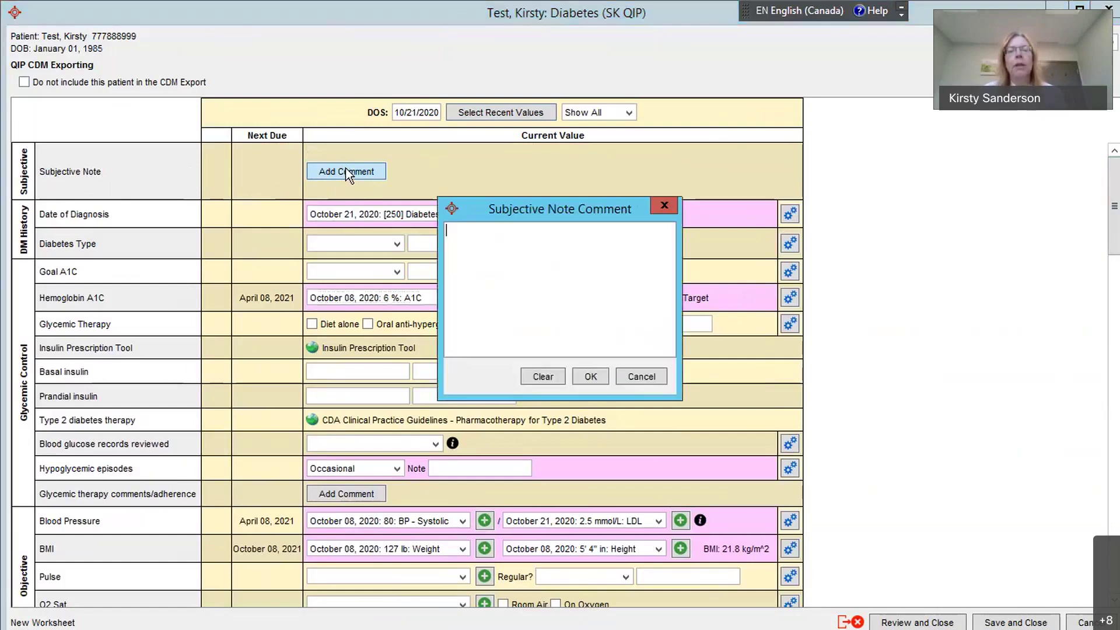
pyautogui.write('cnvksgjsgj;os')
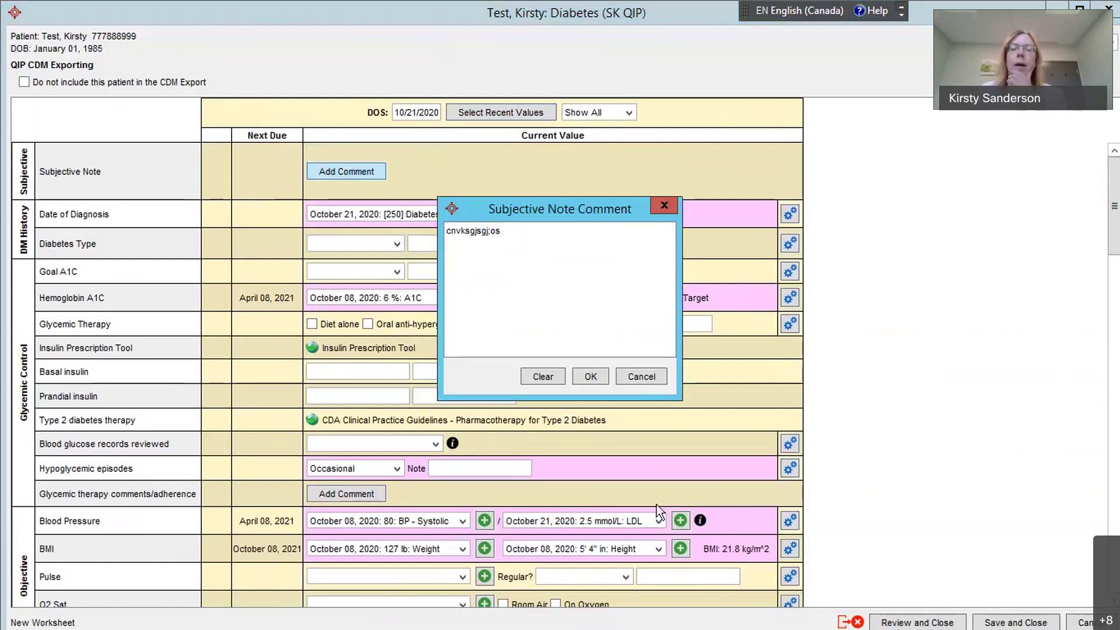
pyautogui.click(590, 377)
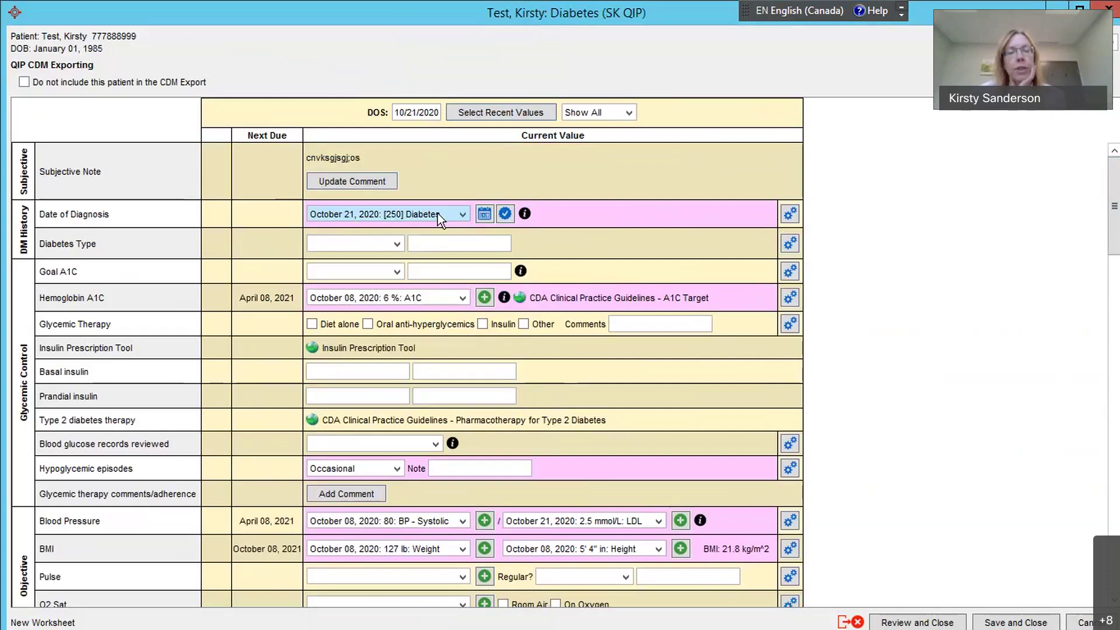
pyautogui.click(362, 246)
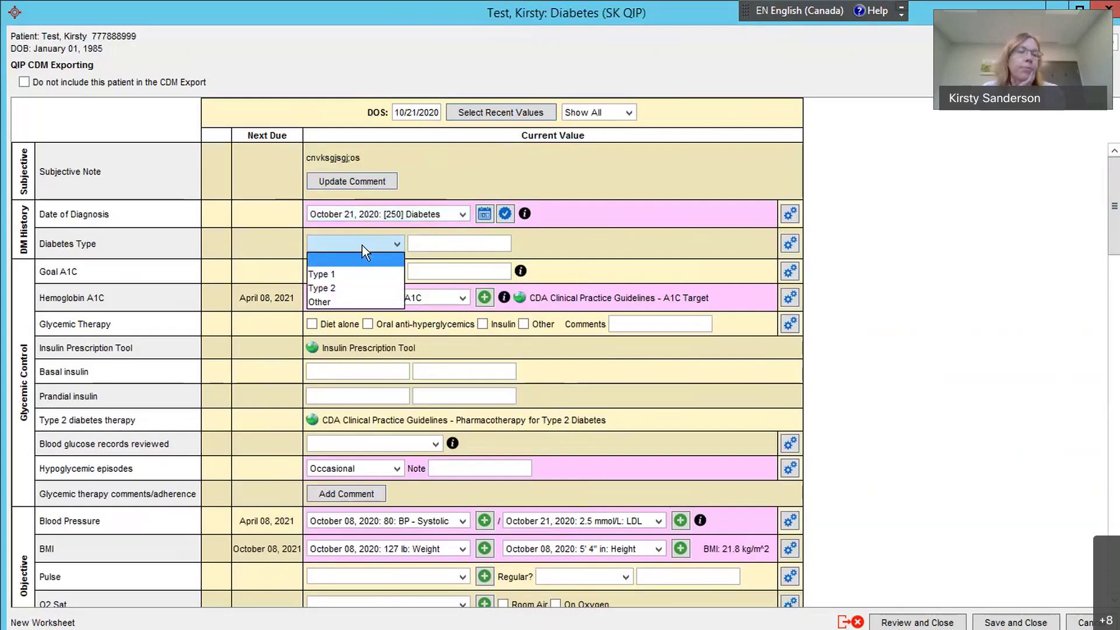
pyautogui.click(334, 285)
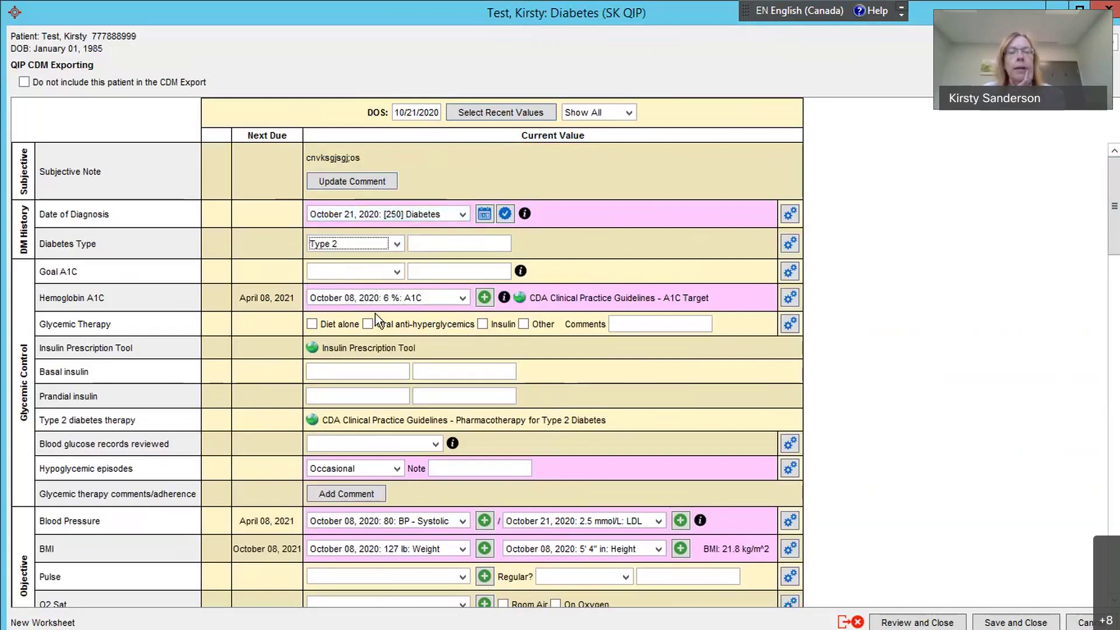
# Set the goal A1C to < 7 and mark oral anti-hyperglycemics as the glycemic therapy.
pyautogui.click(368, 273)
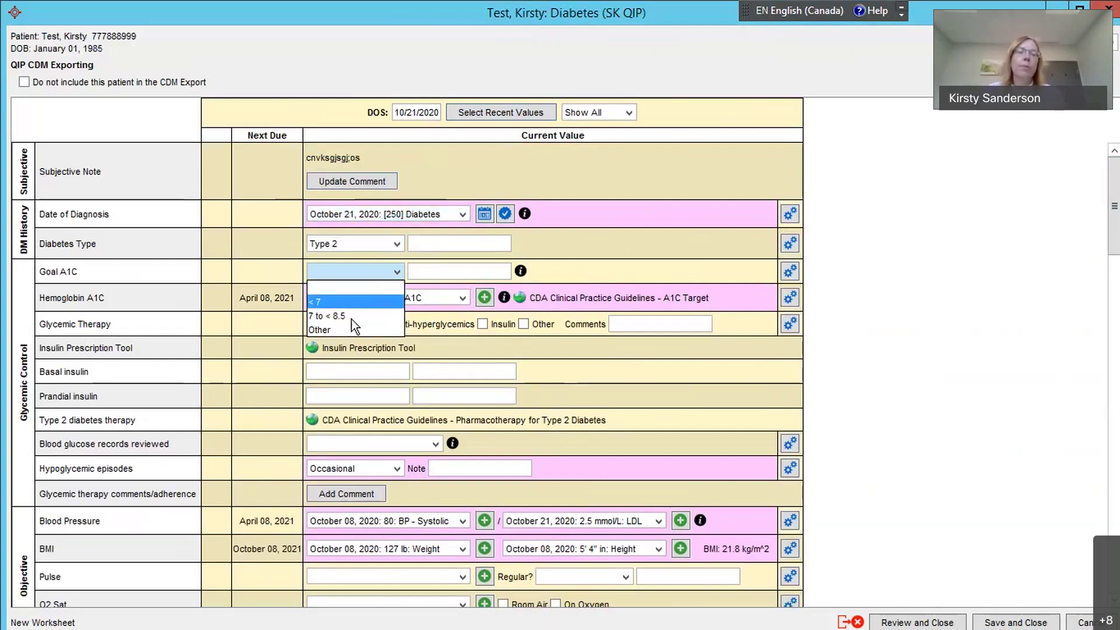
pyautogui.click(345, 304)
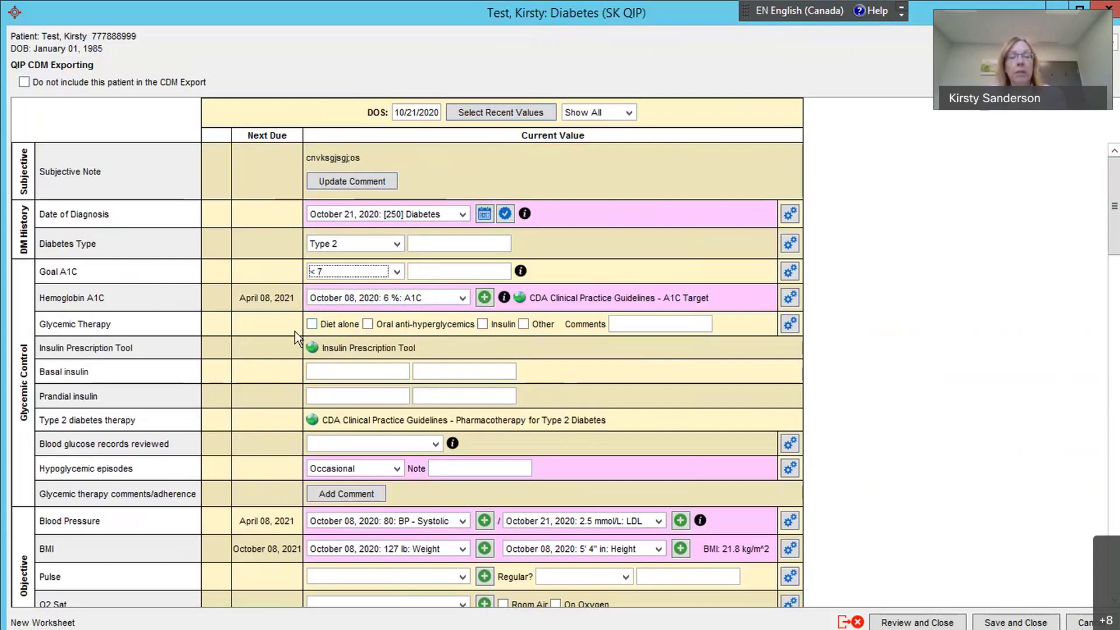
pyautogui.click(366, 324)
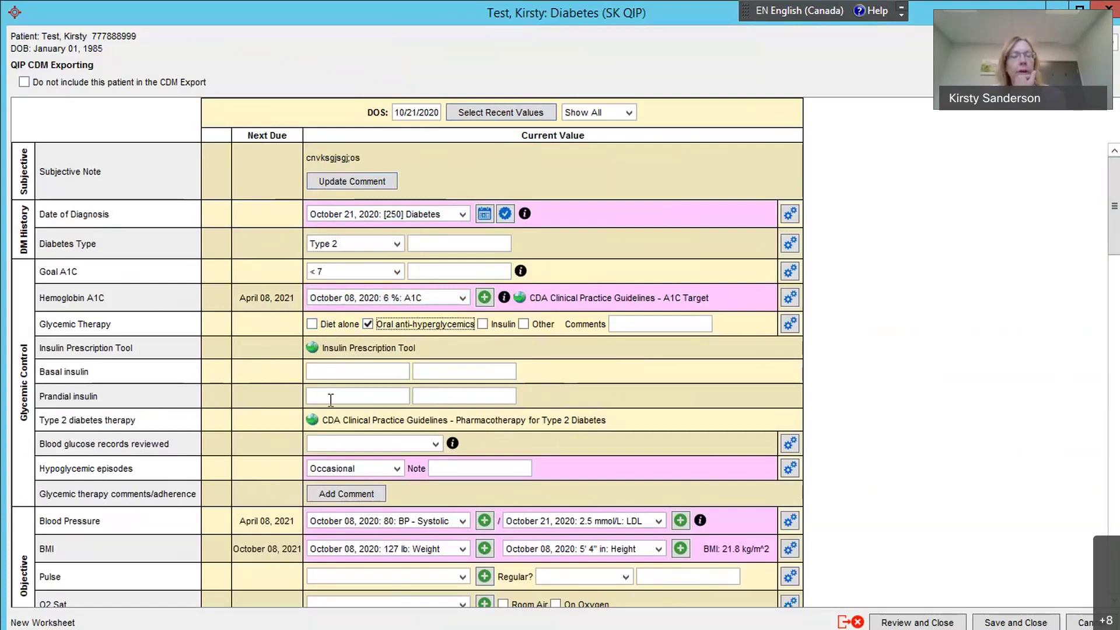
# Read the guidance notes for blood glucose records reviewed and for Hemoglobin A1C.
pyautogui.scroll(-1, 453, 397)
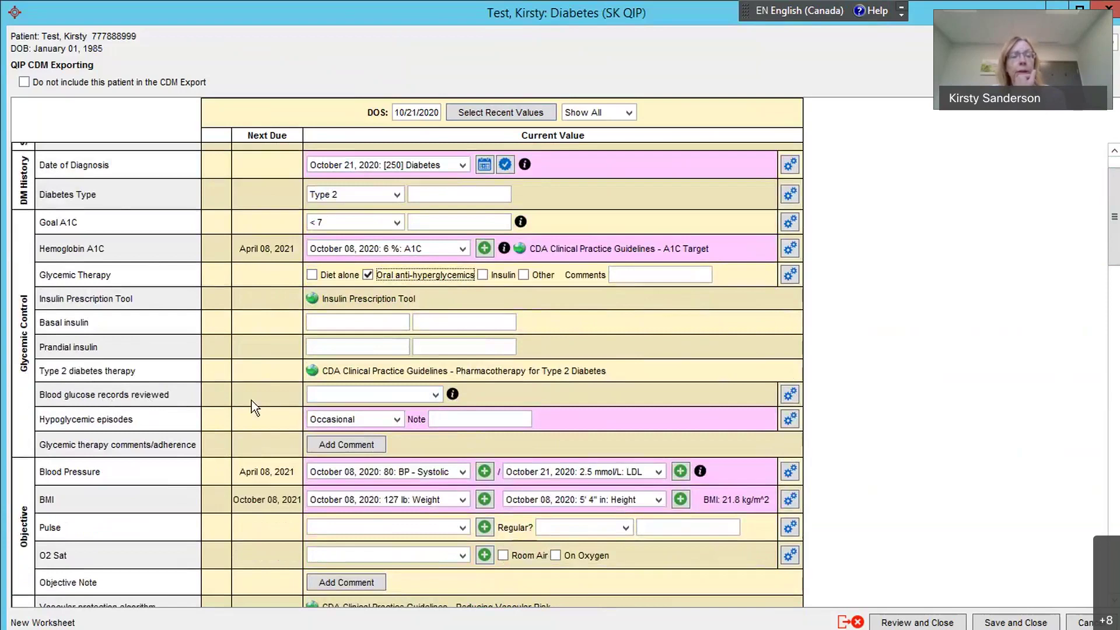
pyautogui.click(452, 395)
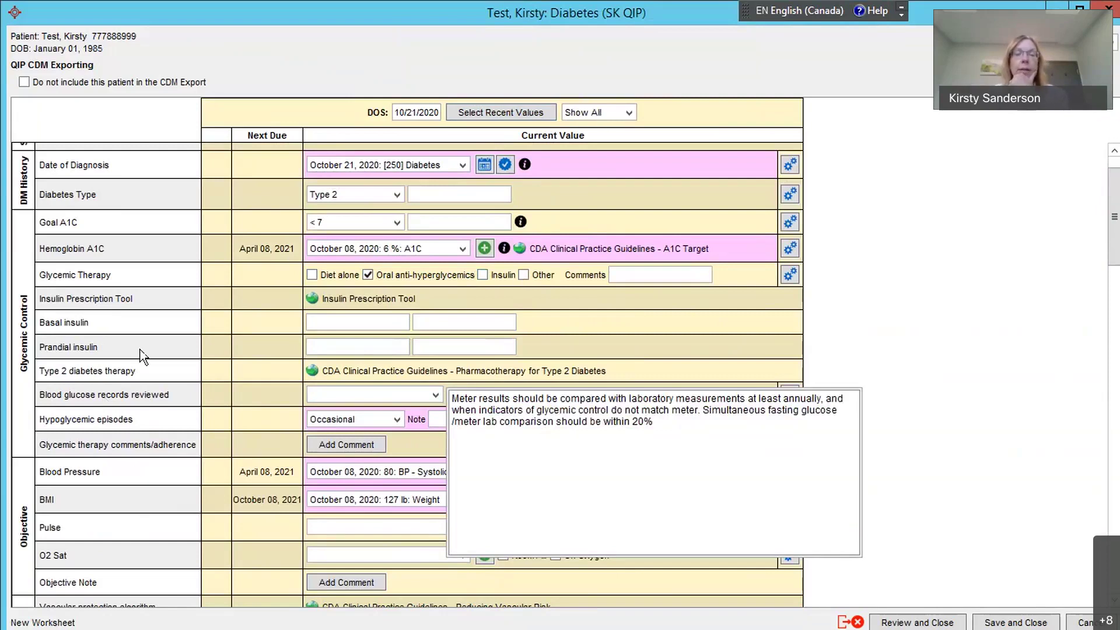
pyautogui.click(537, 219)
pyautogui.press('Tab')
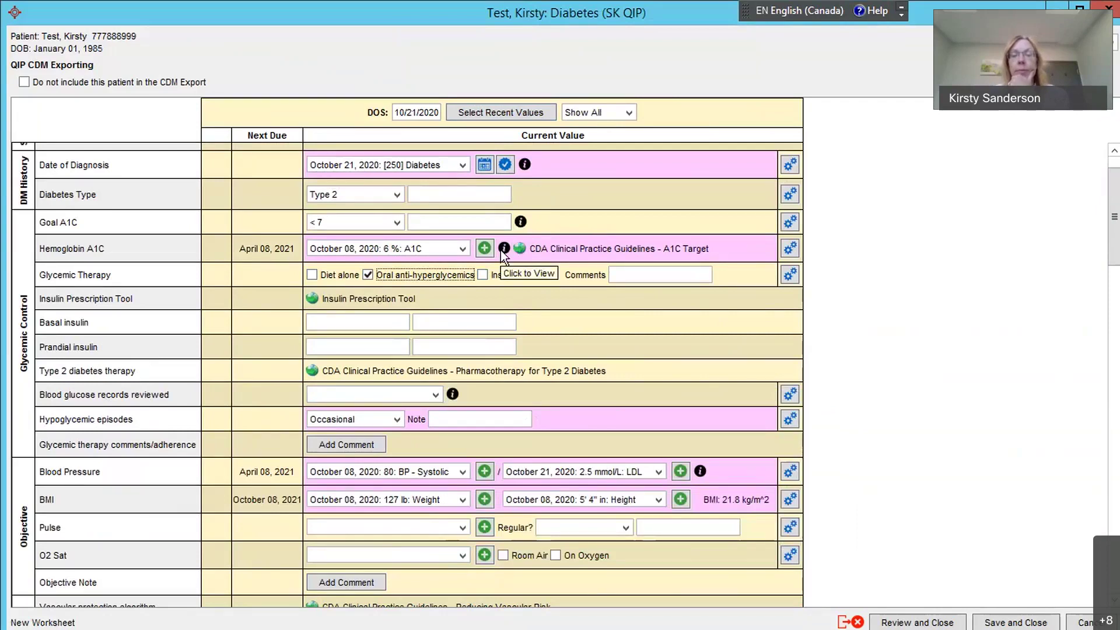
pyautogui.click(503, 250)
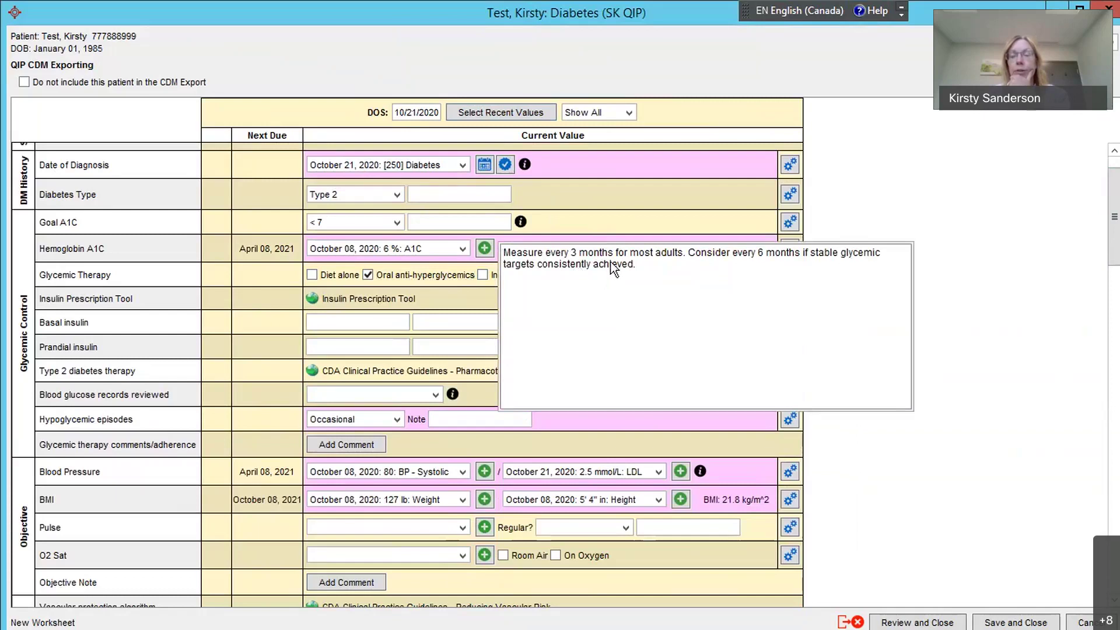
pyautogui.click(525, 243)
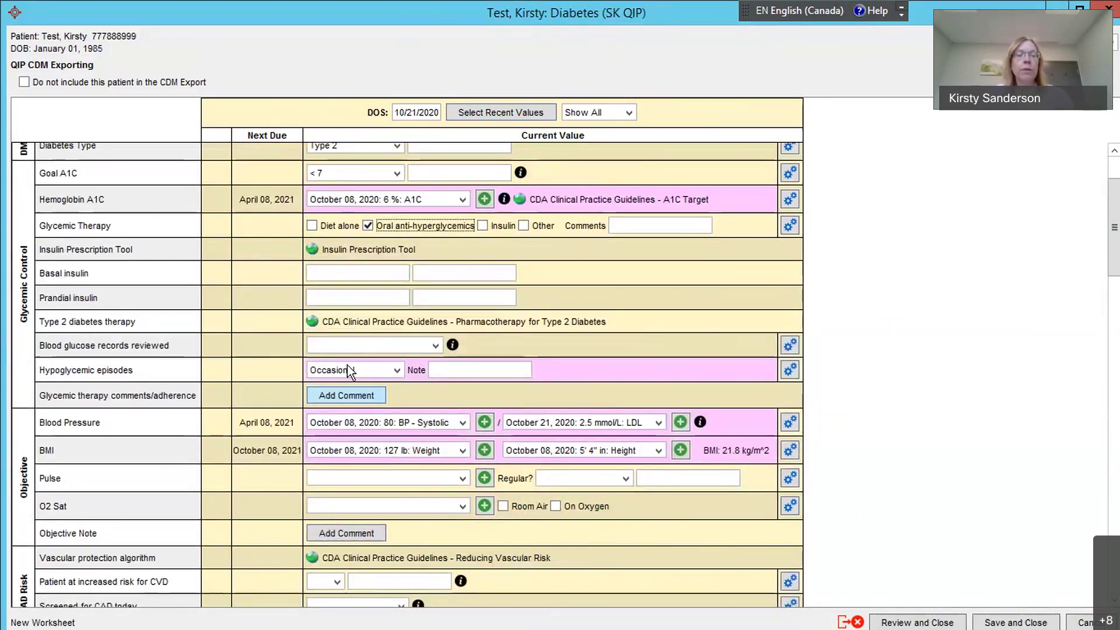
# Set the second blood pressure value to the October 08, 2020 BP - Diastolic result of 120.
pyautogui.scroll(-1, 394, 340)
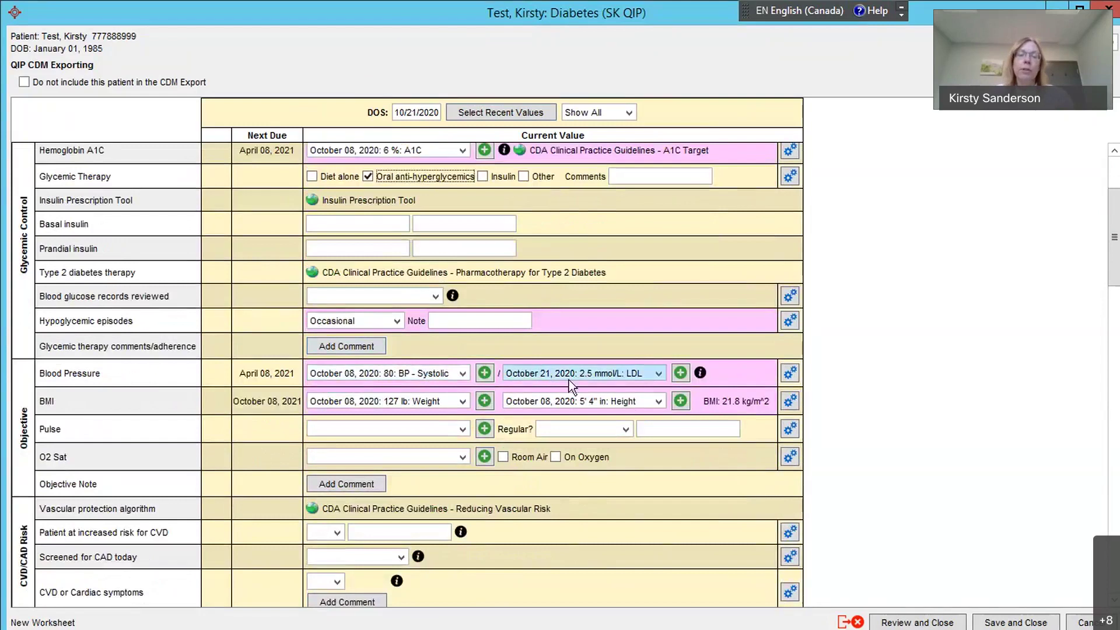
pyautogui.click(600, 372)
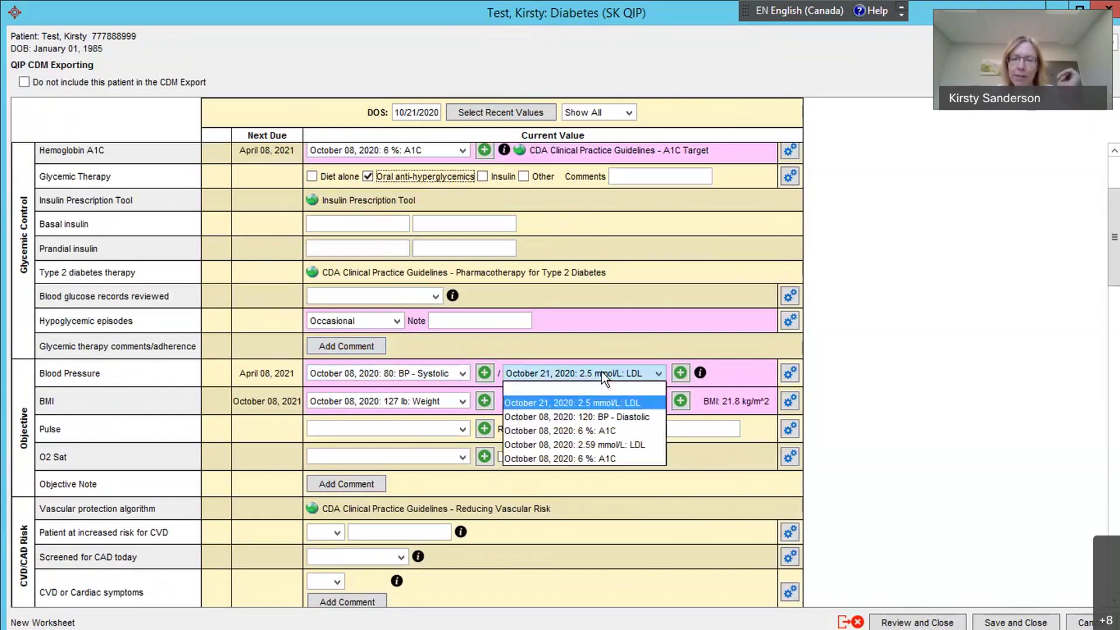
pyautogui.click(587, 415)
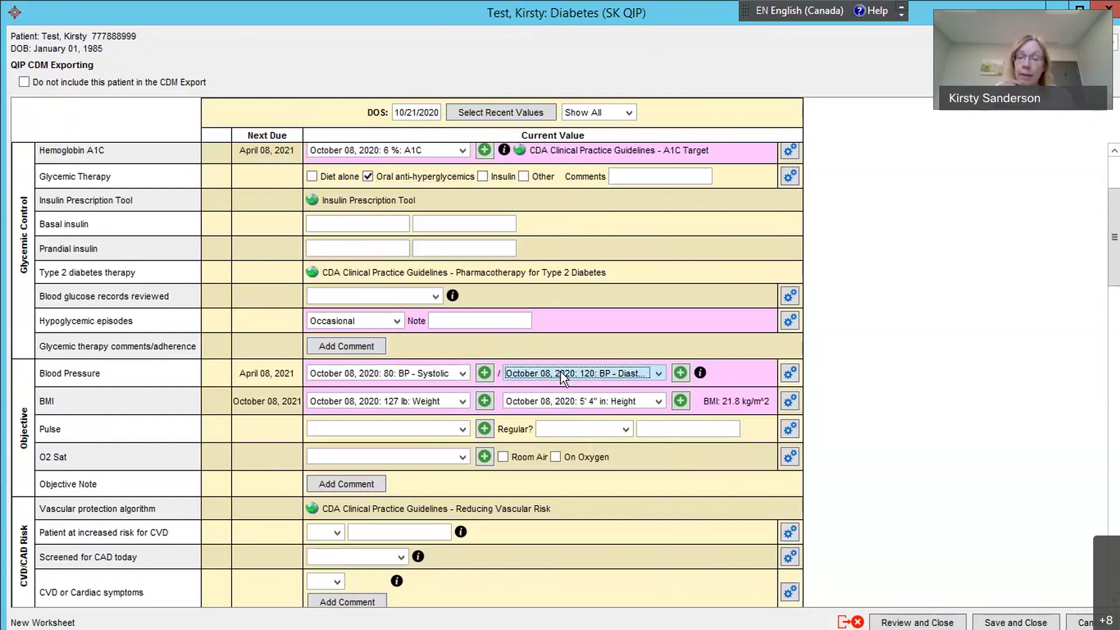
# Enter a new BP - Systolic result of 120 dated 10/21/2020 for the Blood Pressure row.
pyautogui.click(484, 373)
pyautogui.click(467, 382)
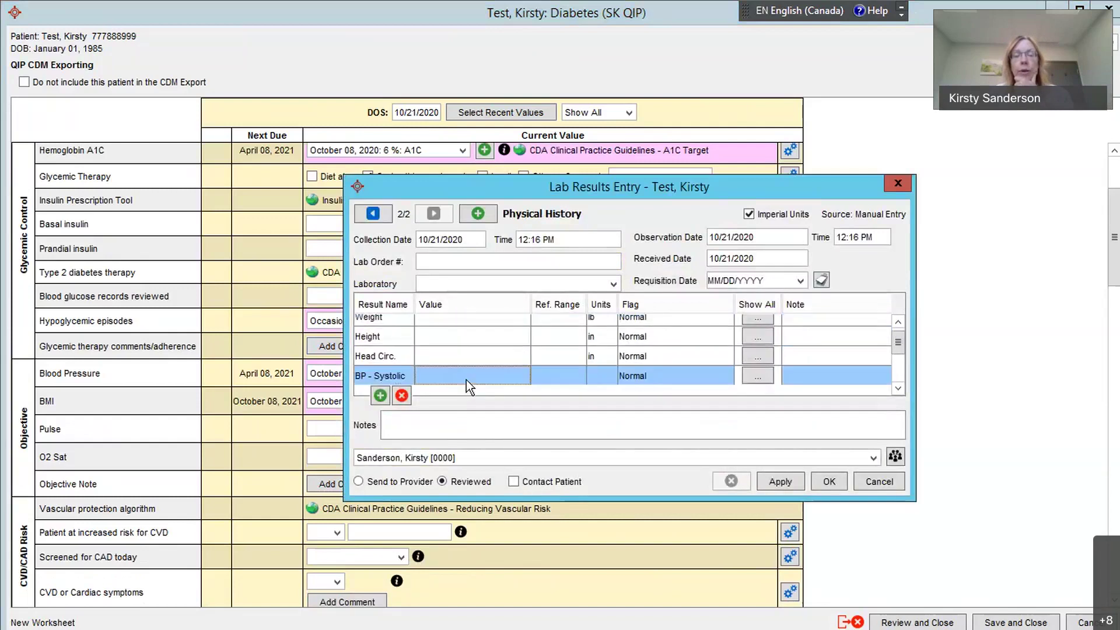
pyautogui.write('1')
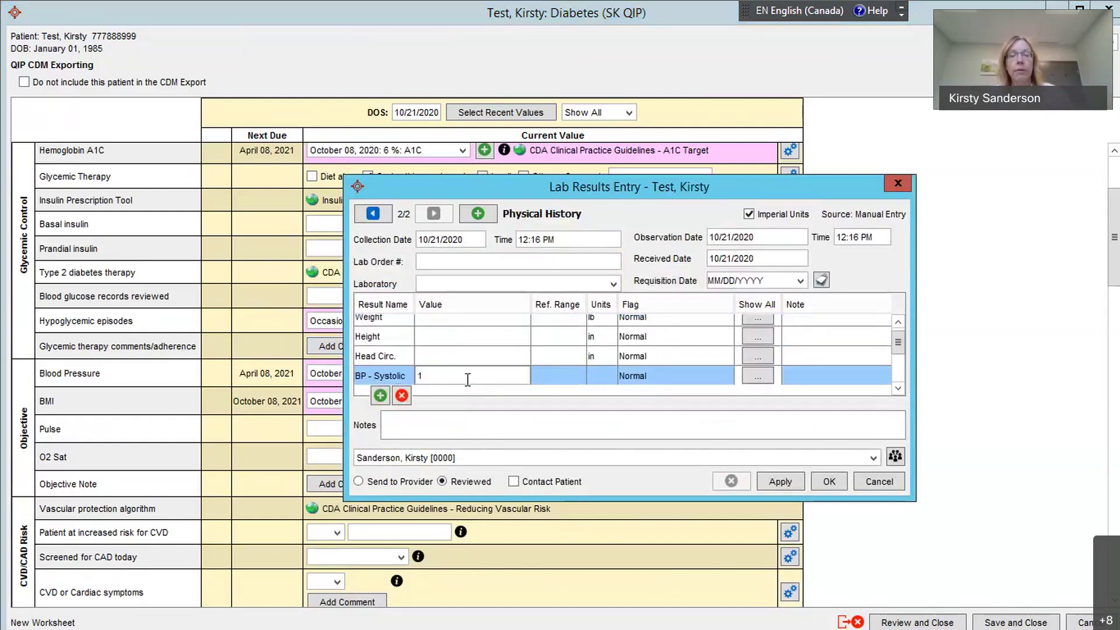
pyautogui.write('20')
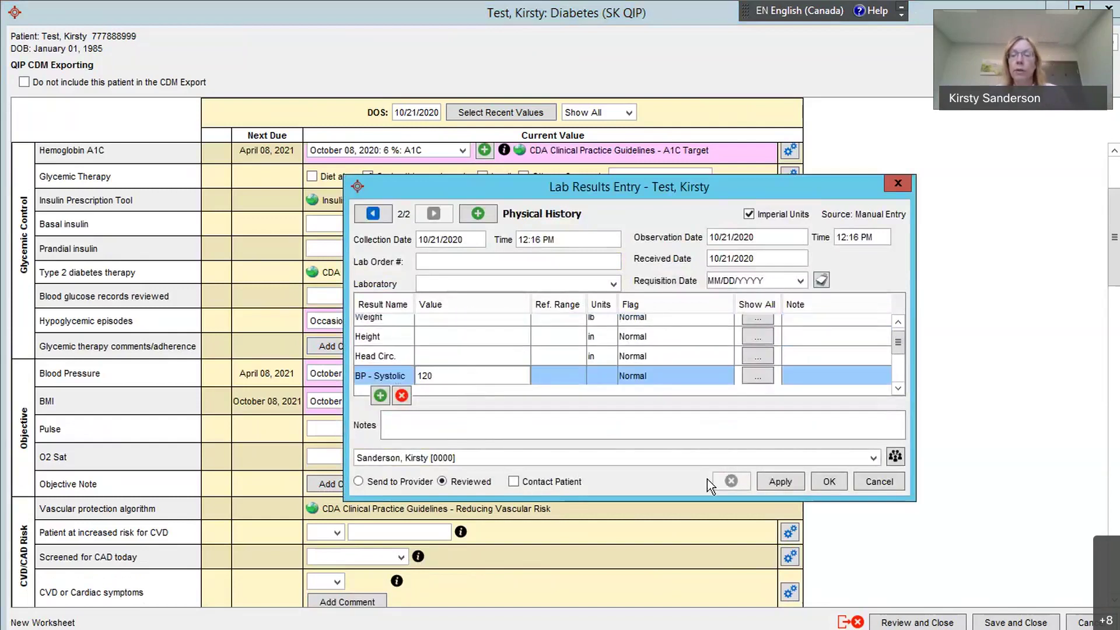
pyautogui.click(767, 483)
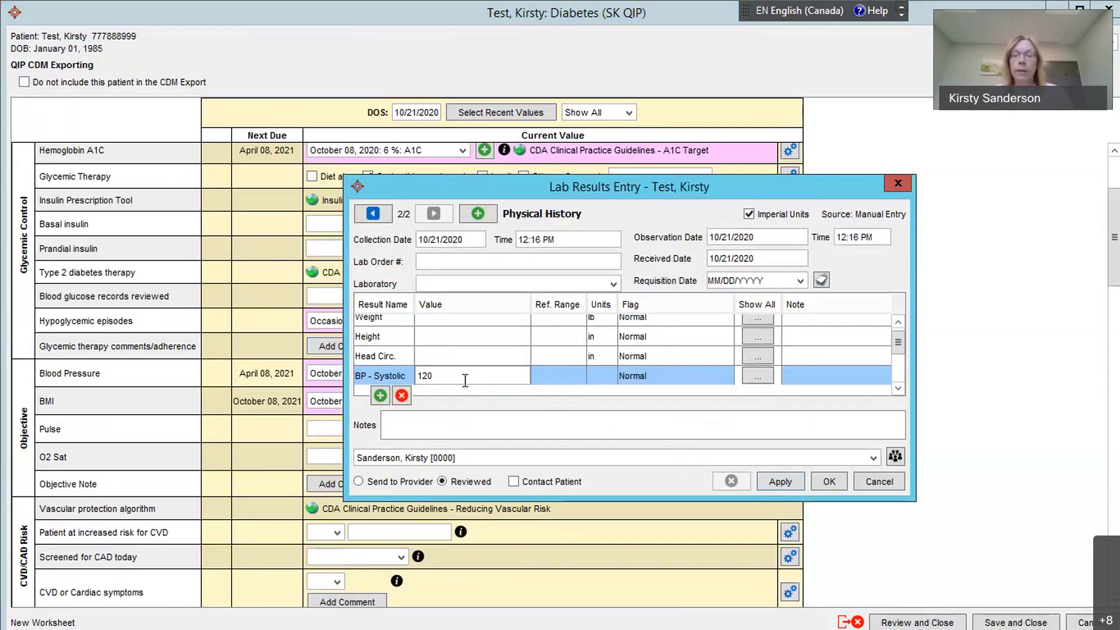
pyautogui.click(820, 484)
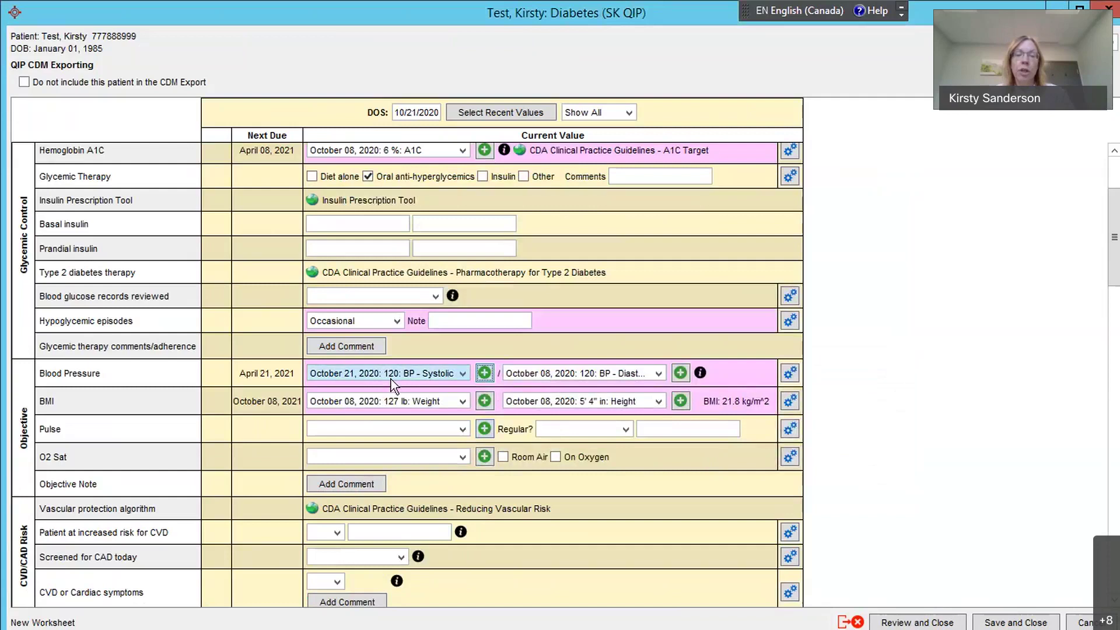
# Enter a new BP - Diastolic result of 60 dated 10/21/2020 for the Blood Pressure row.
pyautogui.click(578, 377)
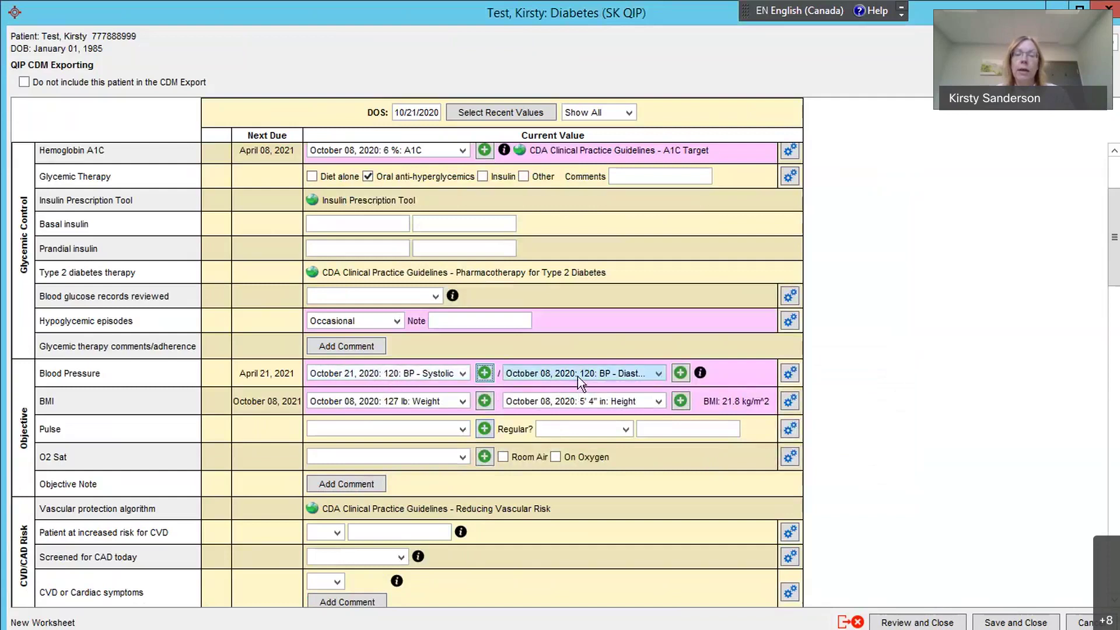
pyautogui.click(542, 377)
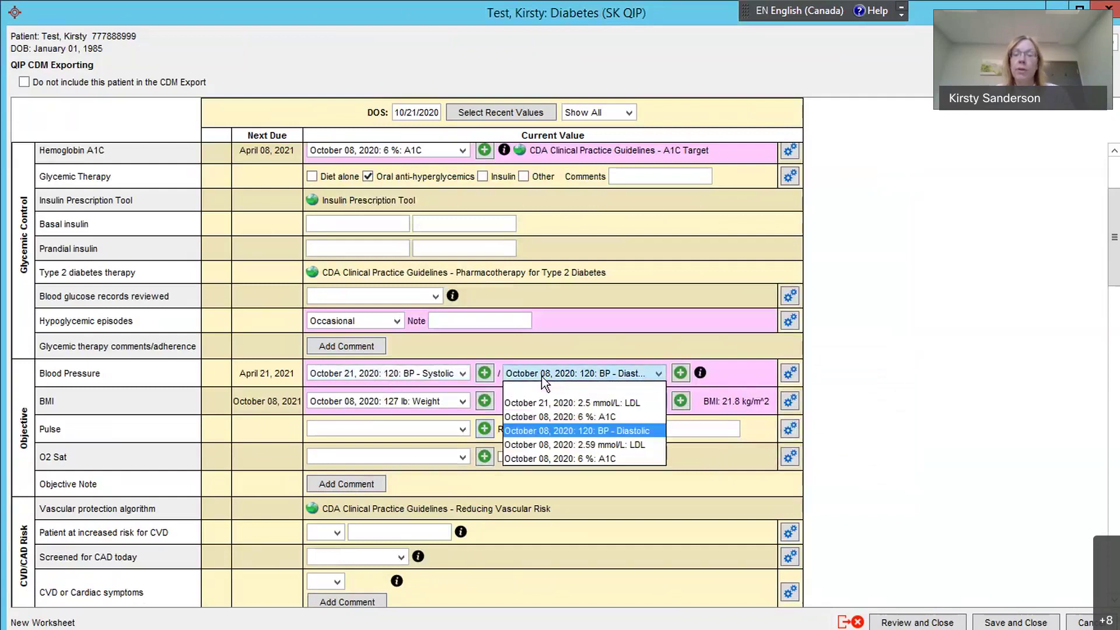
pyautogui.click(658, 373)
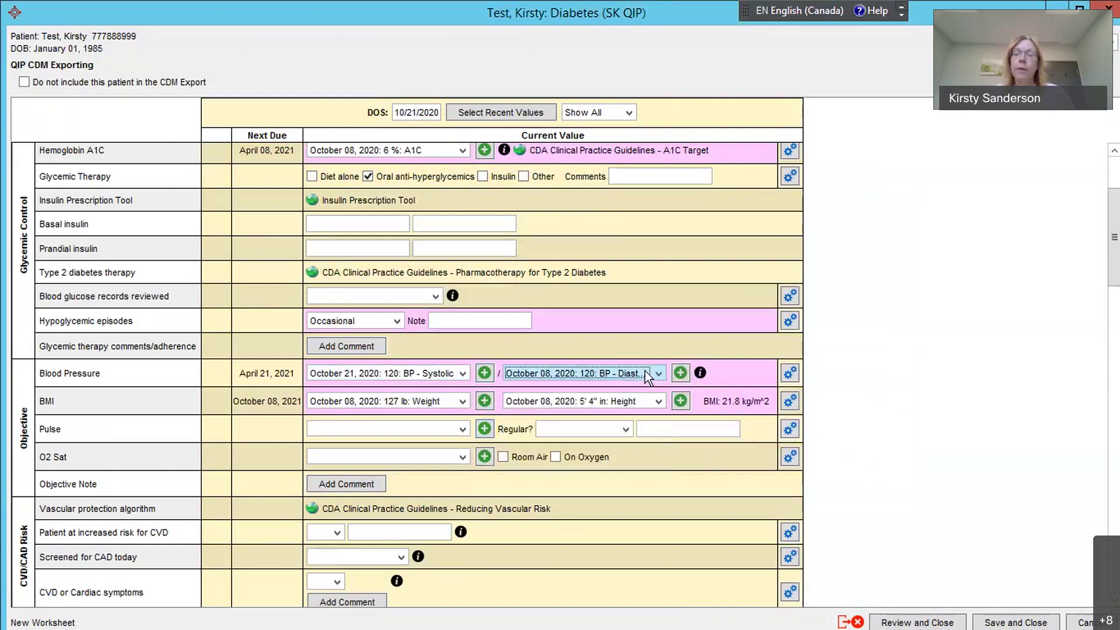
pyautogui.click(681, 372)
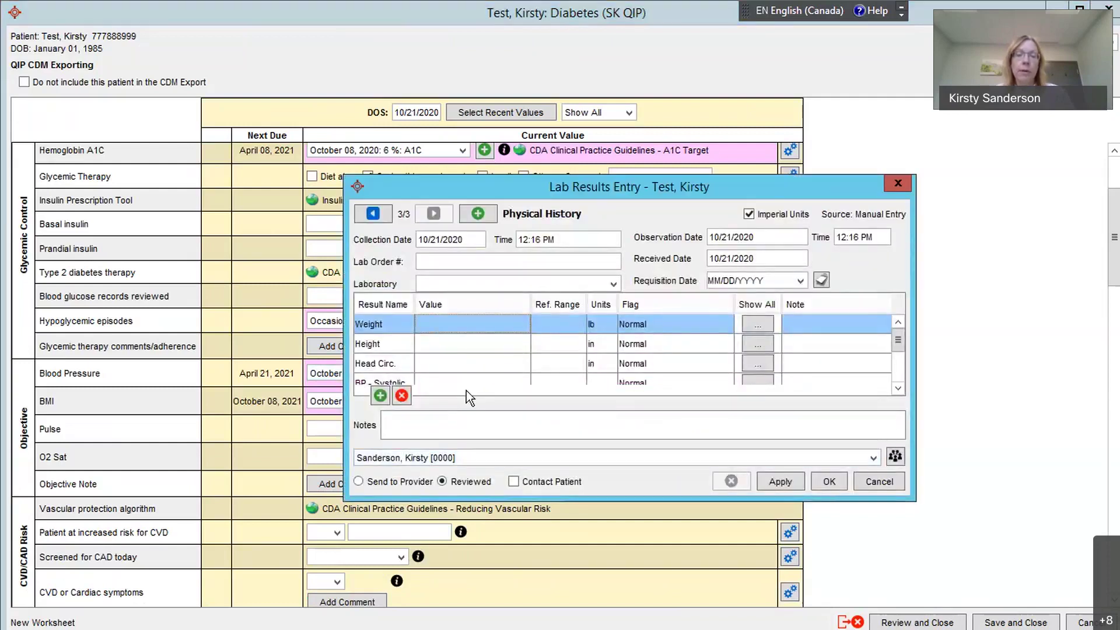
pyautogui.scroll(-1, 481, 334)
pyautogui.click(473, 339)
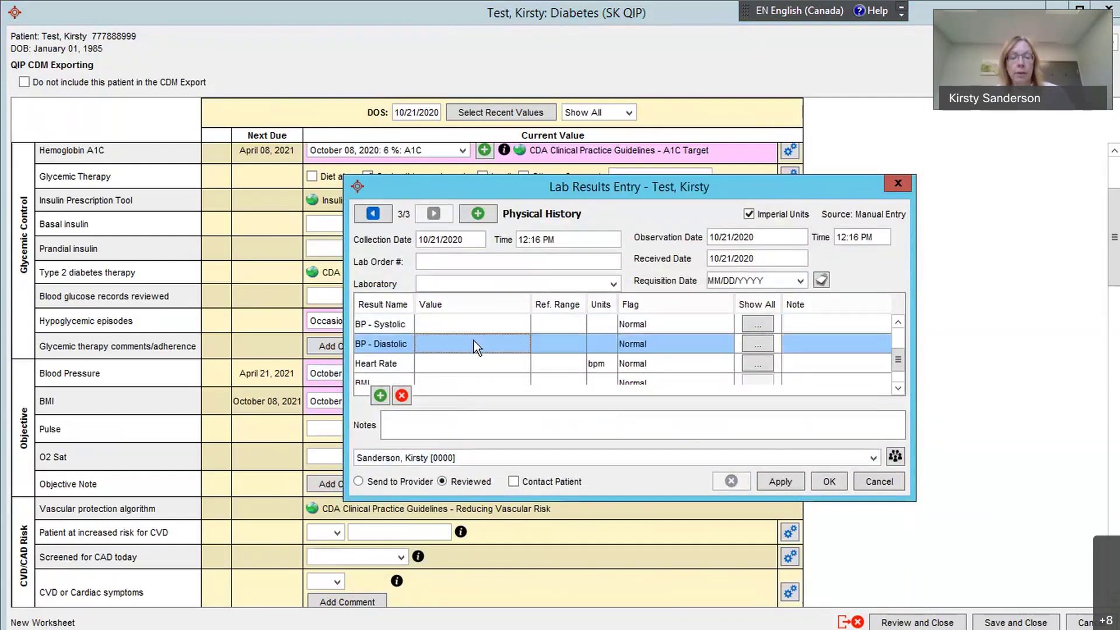
pyautogui.write('60')
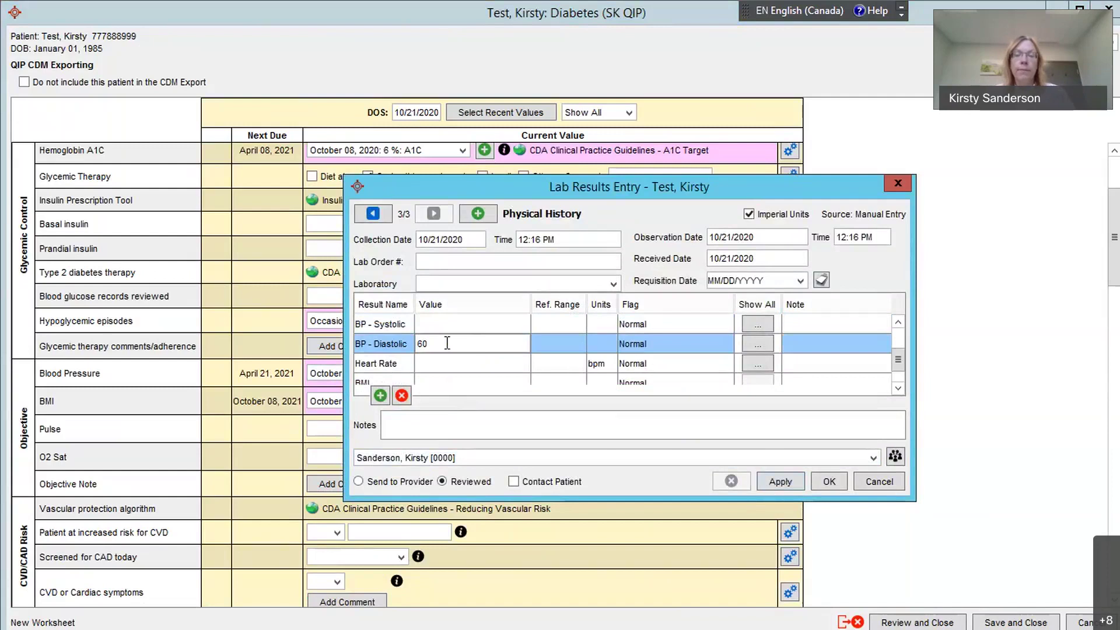
pyautogui.click(794, 481)
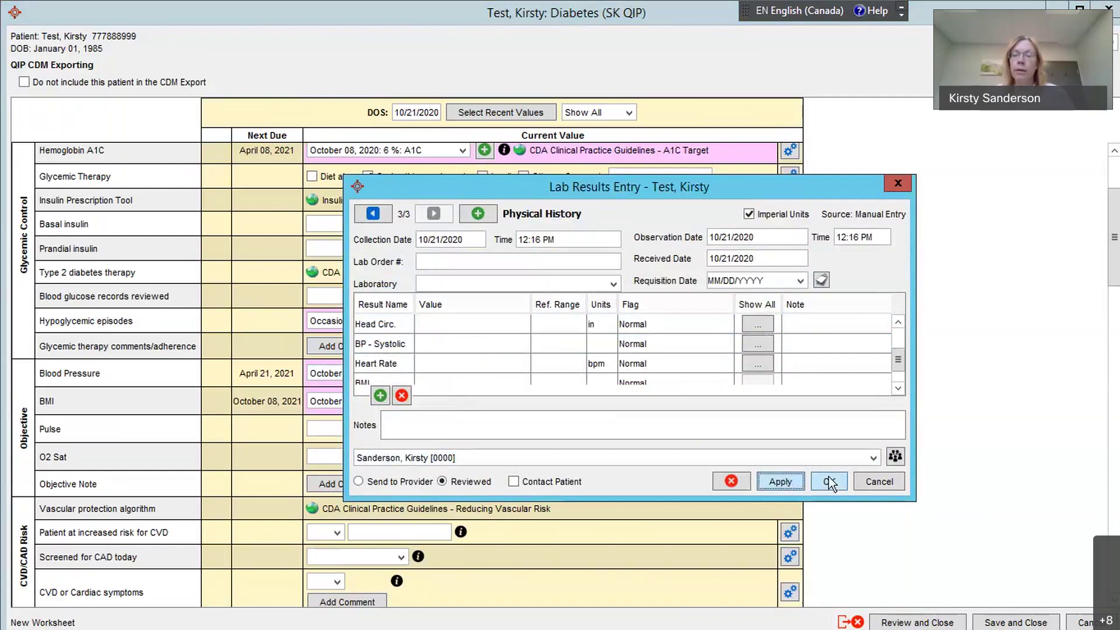
pyautogui.click(829, 481)
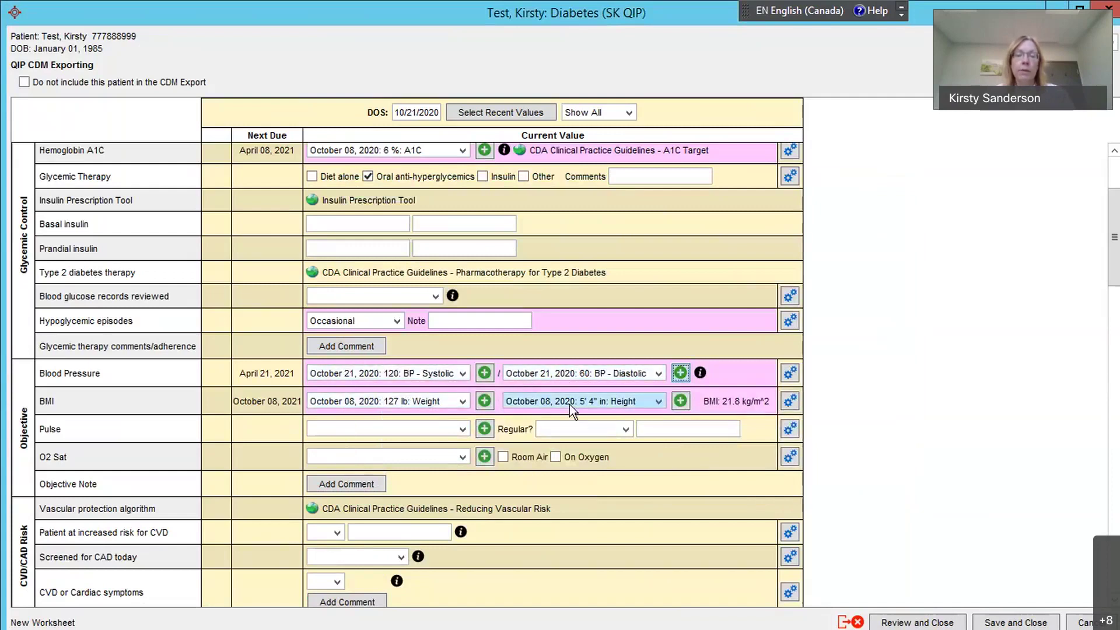
# Set the Regular? value in the Pulse row to Yes.
pyautogui.scroll(-1, 569, 402)
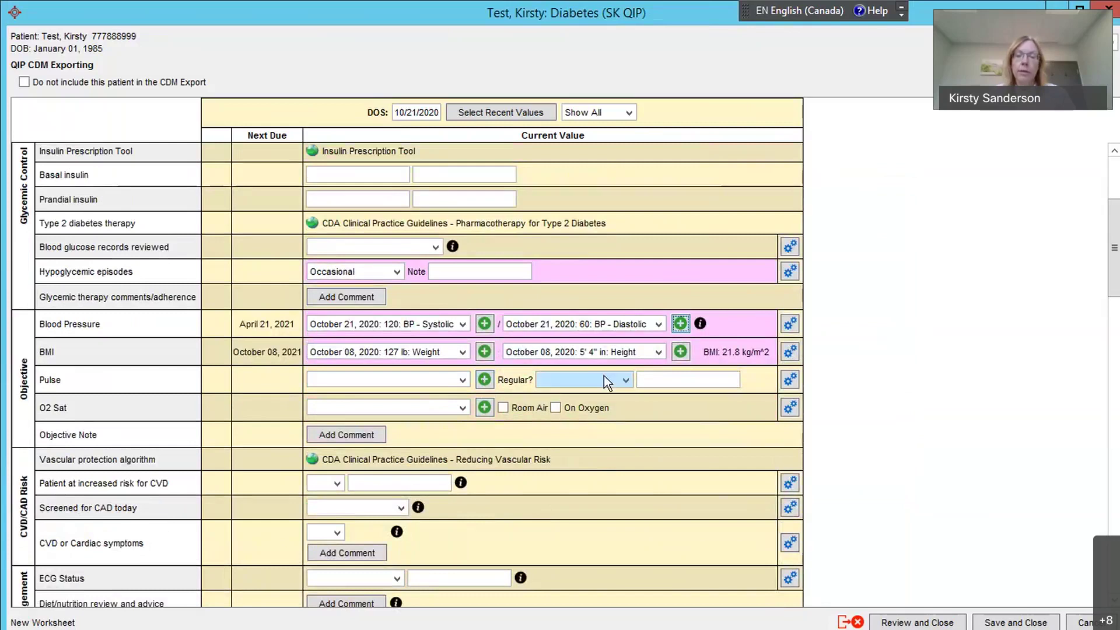
pyautogui.click(630, 379)
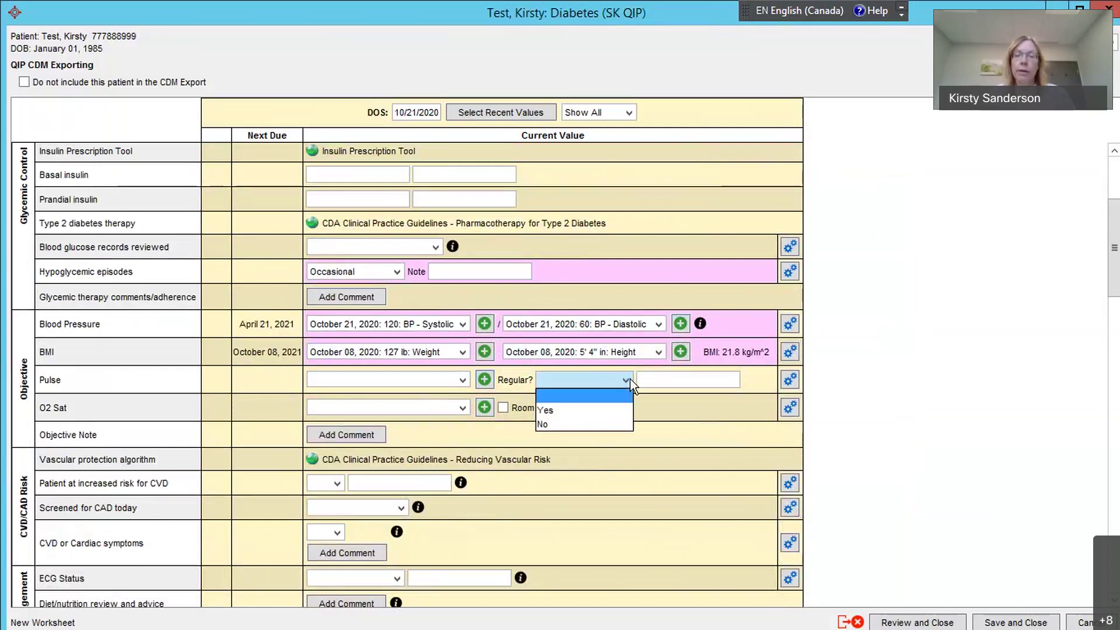
pyautogui.click(630, 380)
pyautogui.click(630, 379)
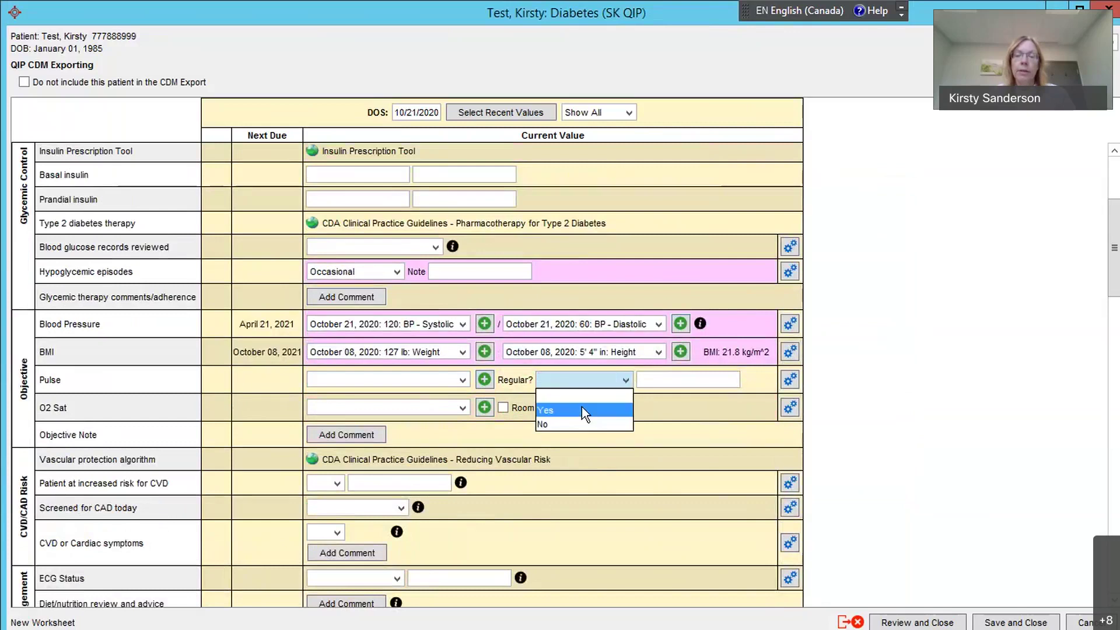
pyautogui.click(582, 410)
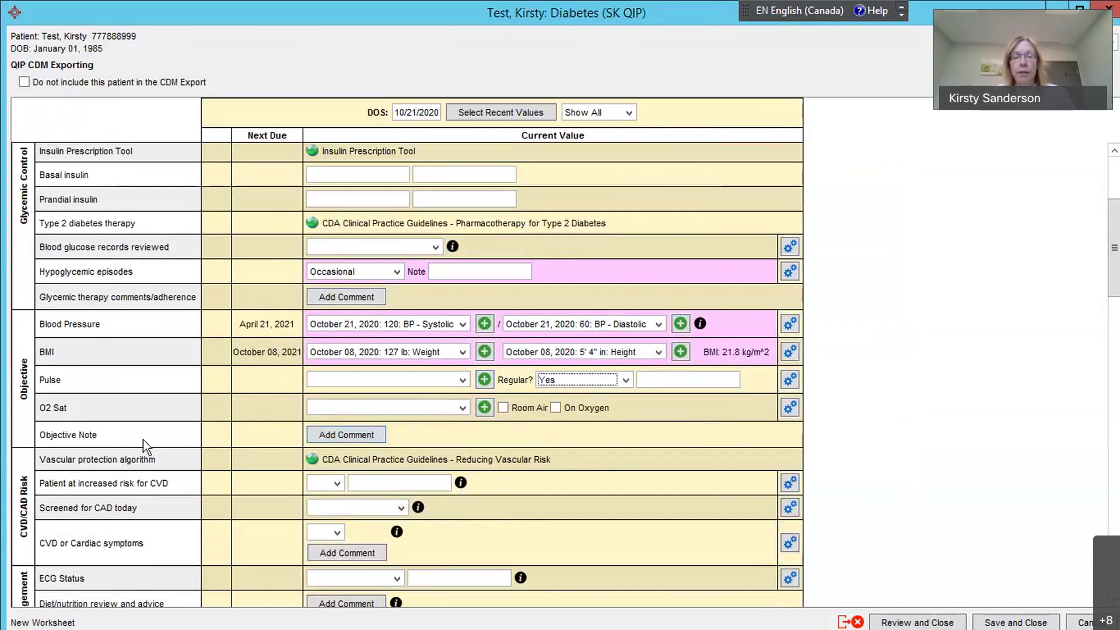
# Check the Objective Note comment box and the guidance note for Diet/nutrition review and advice.
pyautogui.click(341, 435)
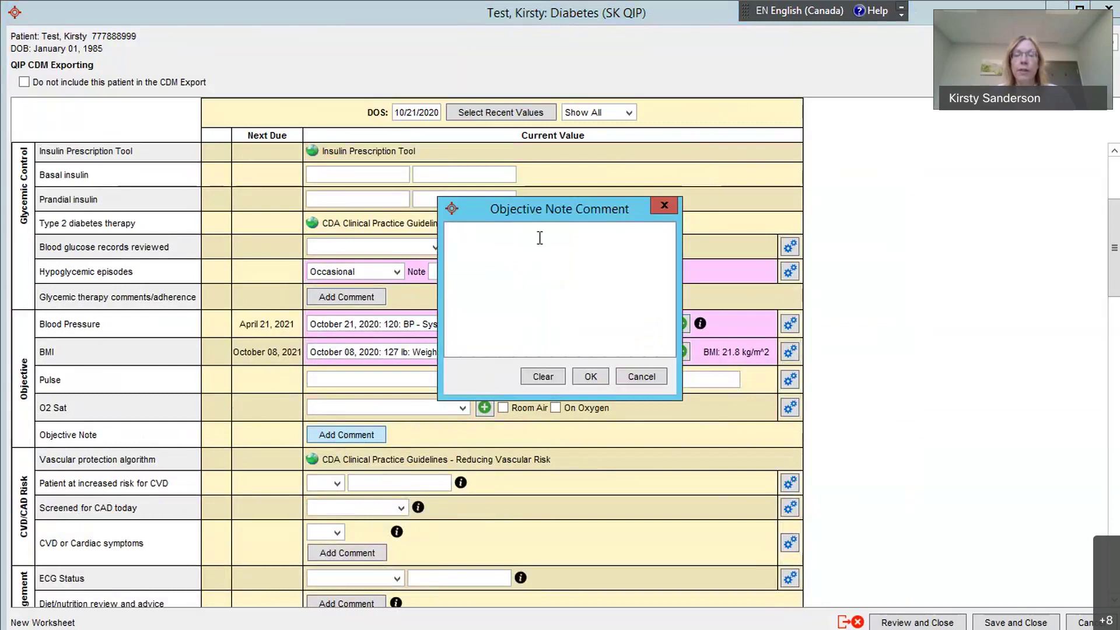
pyautogui.click(591, 378)
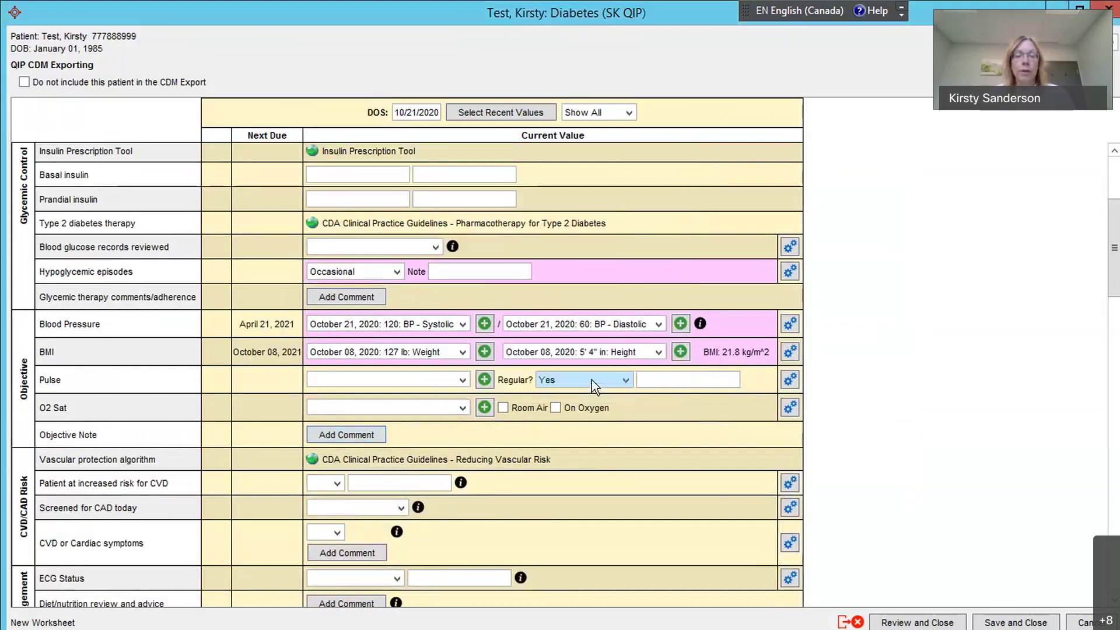
pyautogui.scroll(-1, 600, 324)
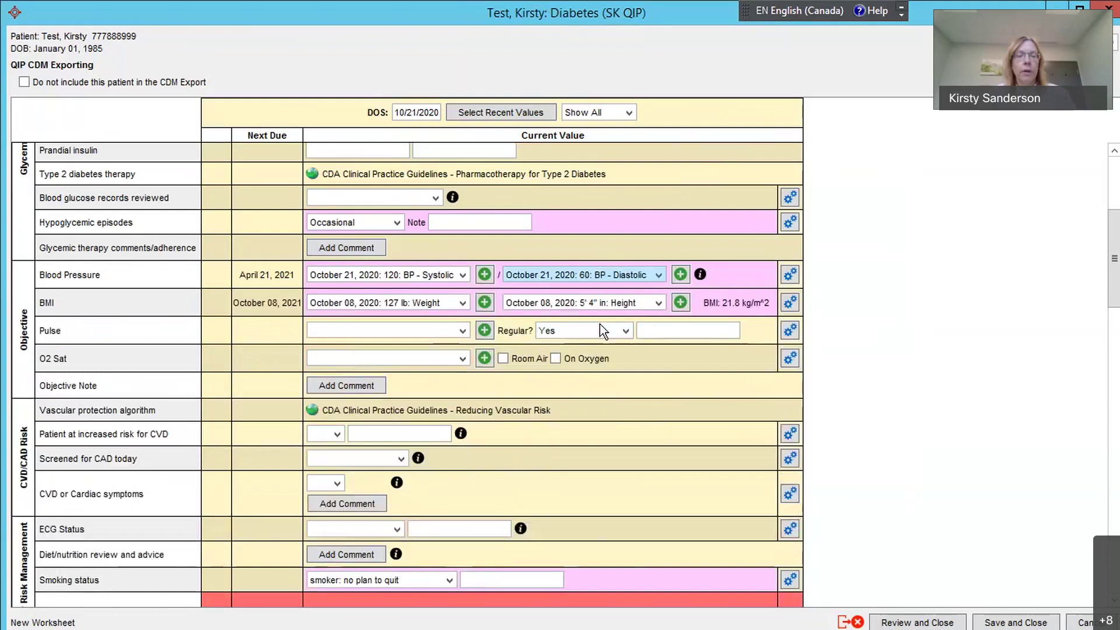
pyautogui.scroll(-1, 600, 324)
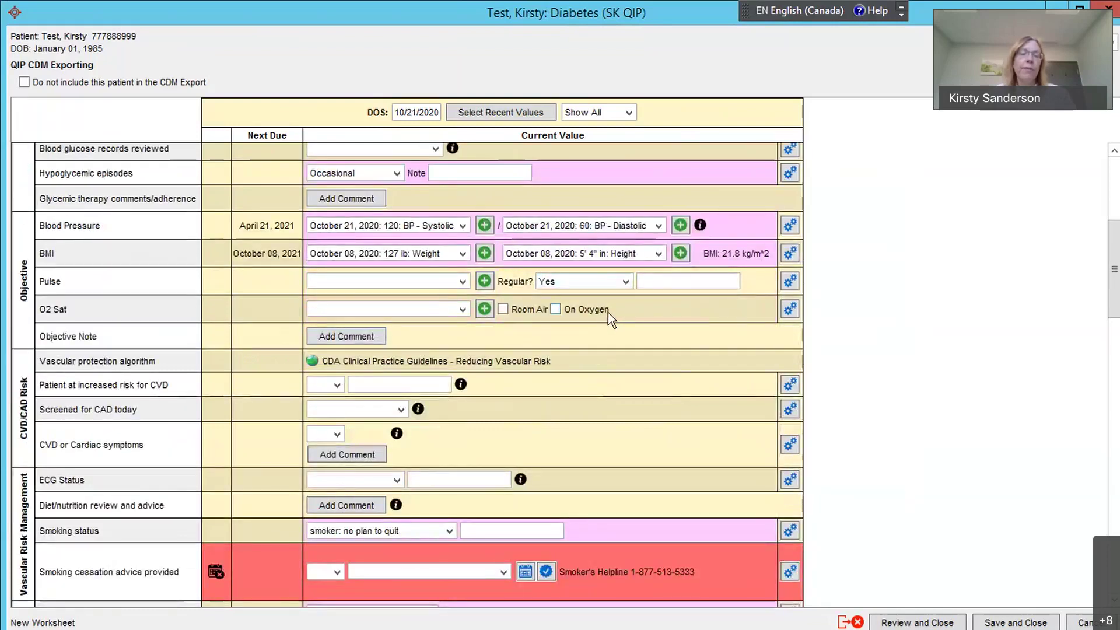
pyautogui.scroll(-1, 608, 312)
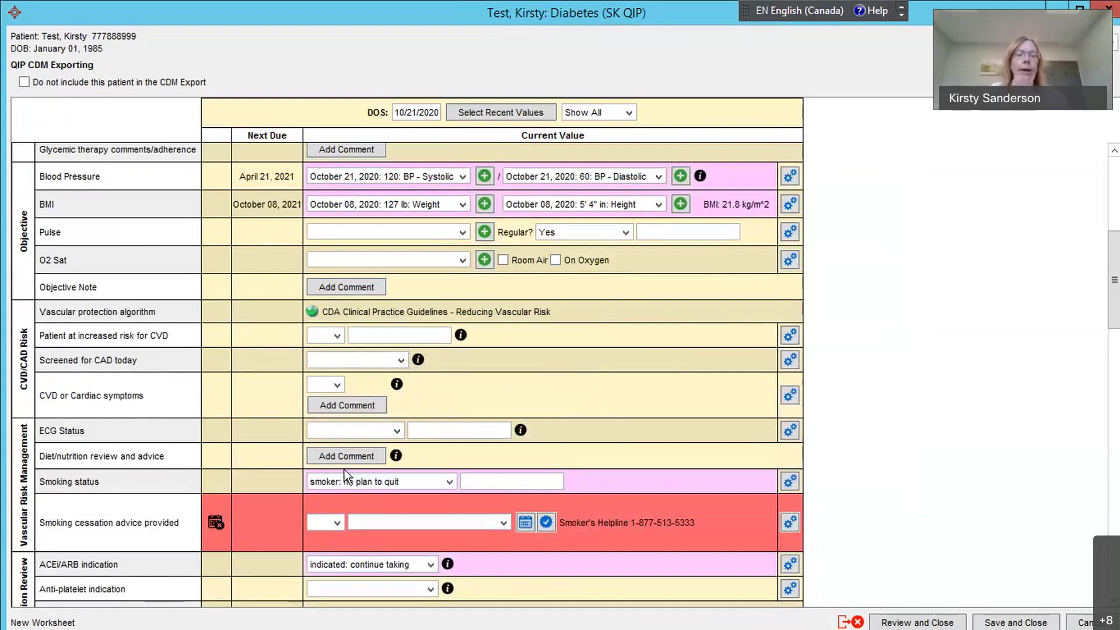
pyautogui.click(396, 455)
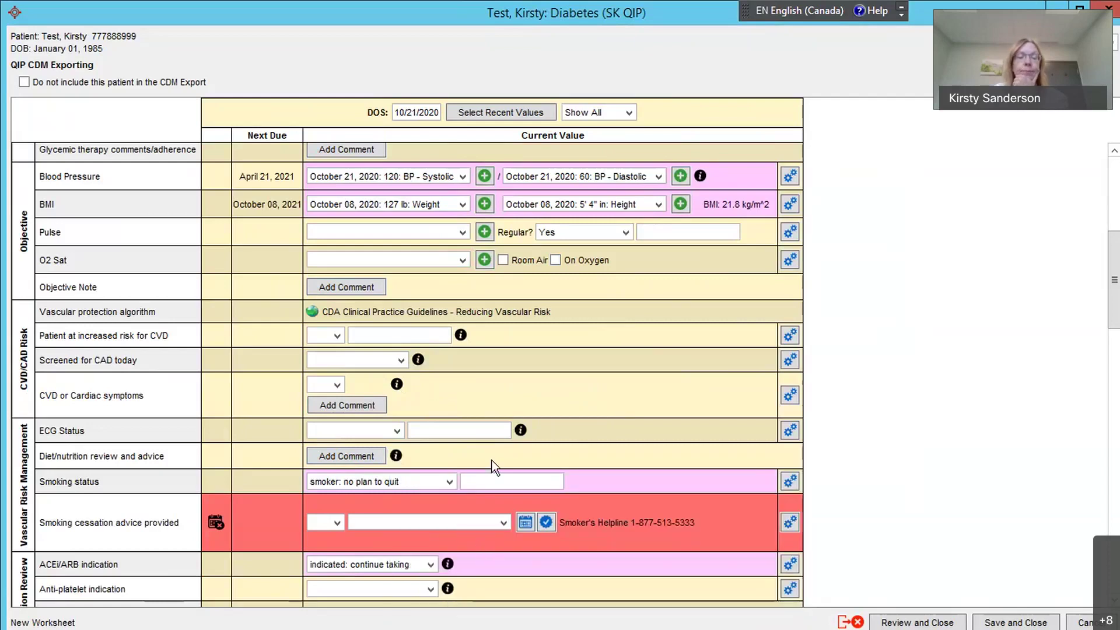
# Record smoking cessation advice provided as Yes, dated October 21, 2020.
pyautogui.scroll(-5, 530, 397)
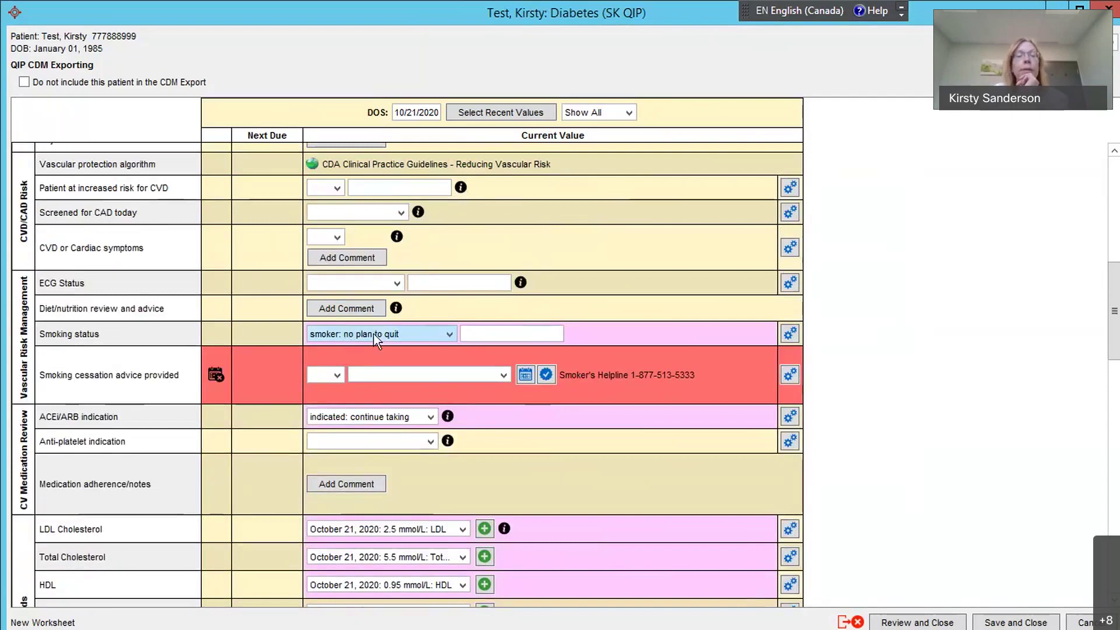
pyautogui.click(527, 375)
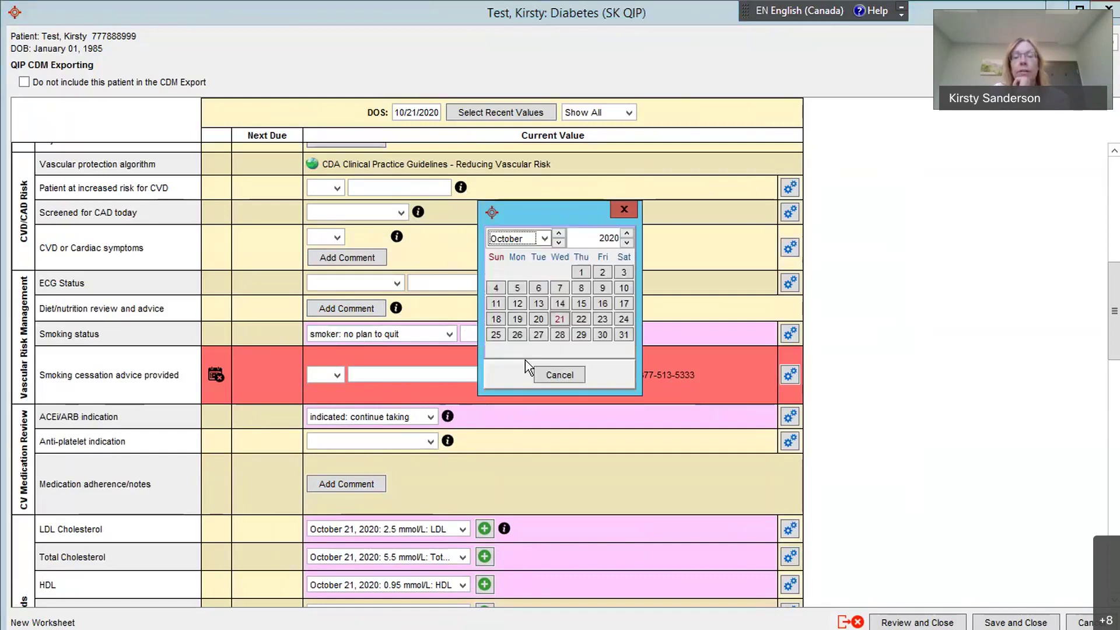
pyautogui.click(559, 321)
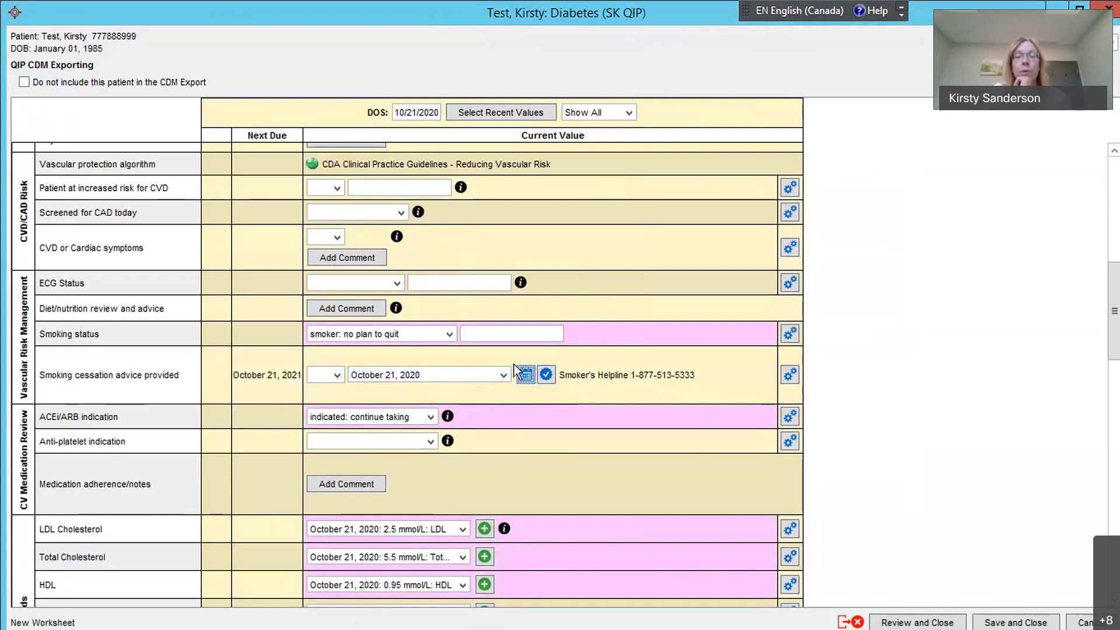
pyautogui.click(330, 375)
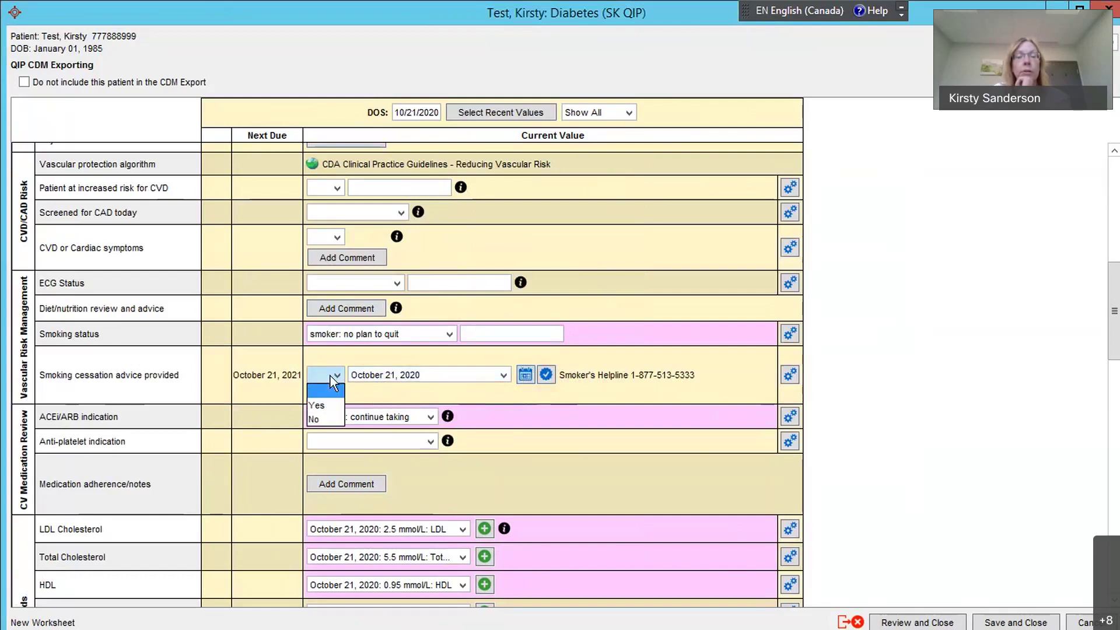
pyautogui.click(328, 406)
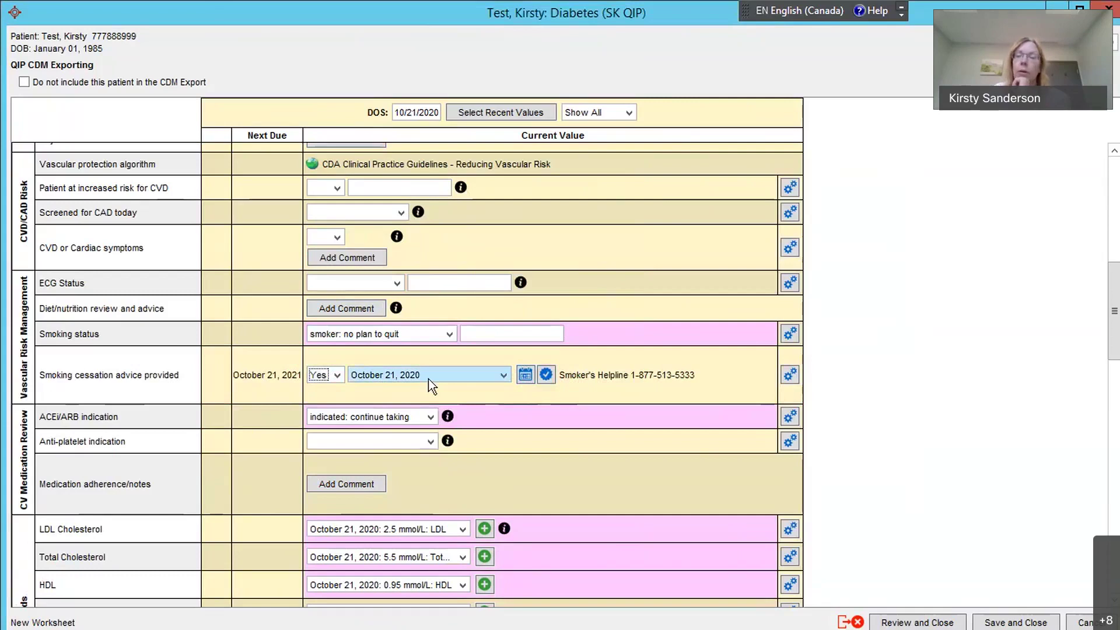
# Try Unable to afford as the ACEi/ARB indication and set it back to indicated: continue taking.
pyautogui.scroll(-1, 1113, 297)
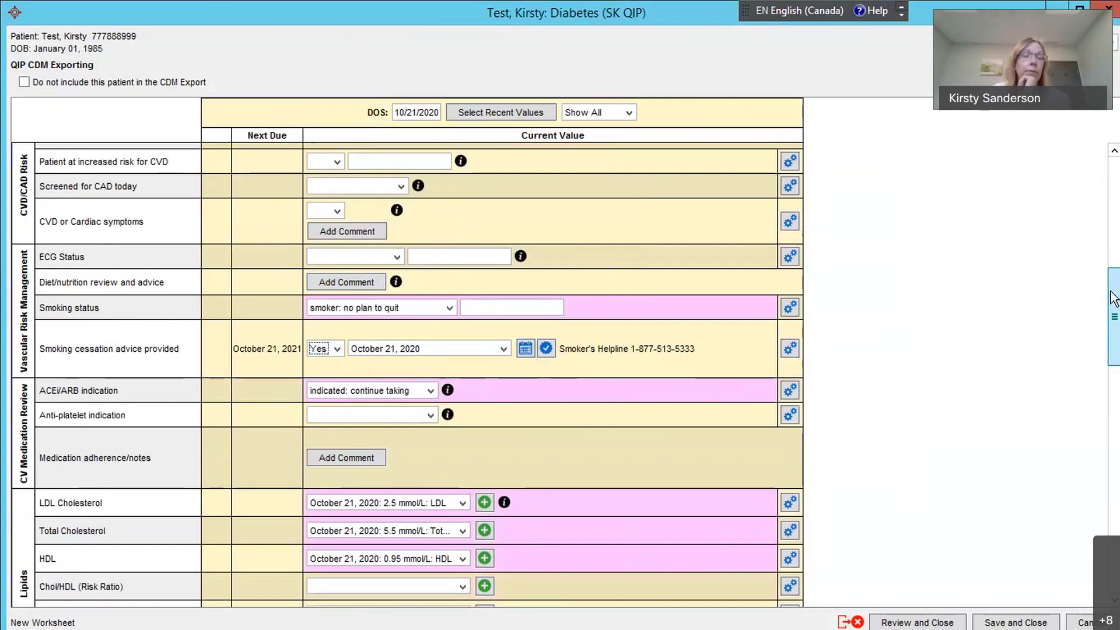
pyautogui.moveTo(1113, 297); pyautogui.dragTo(1114, 319)
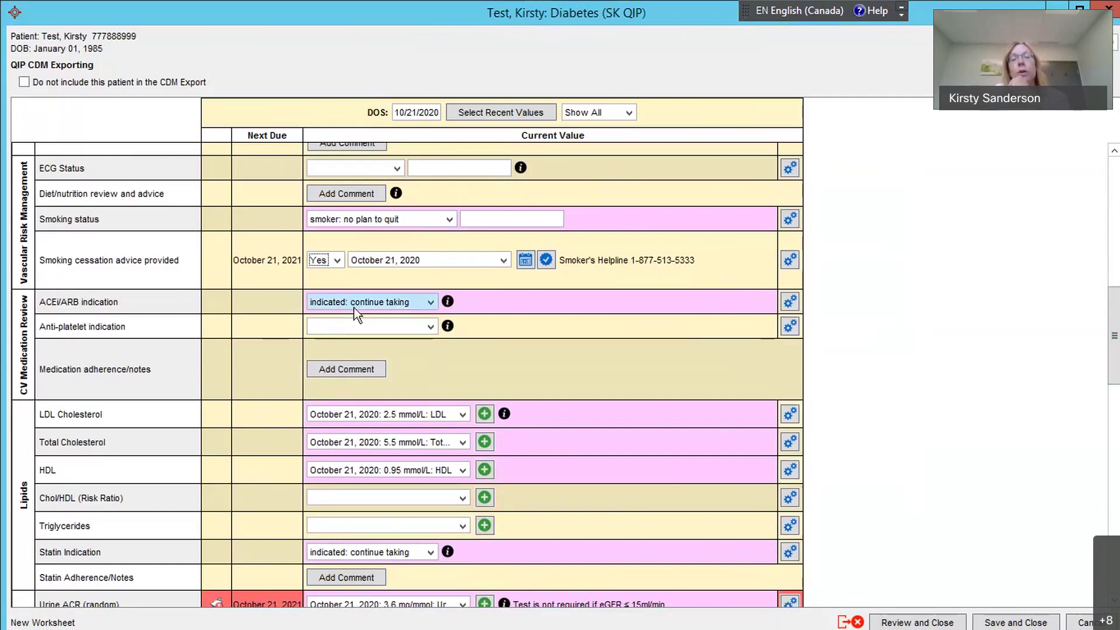
pyautogui.click(431, 303)
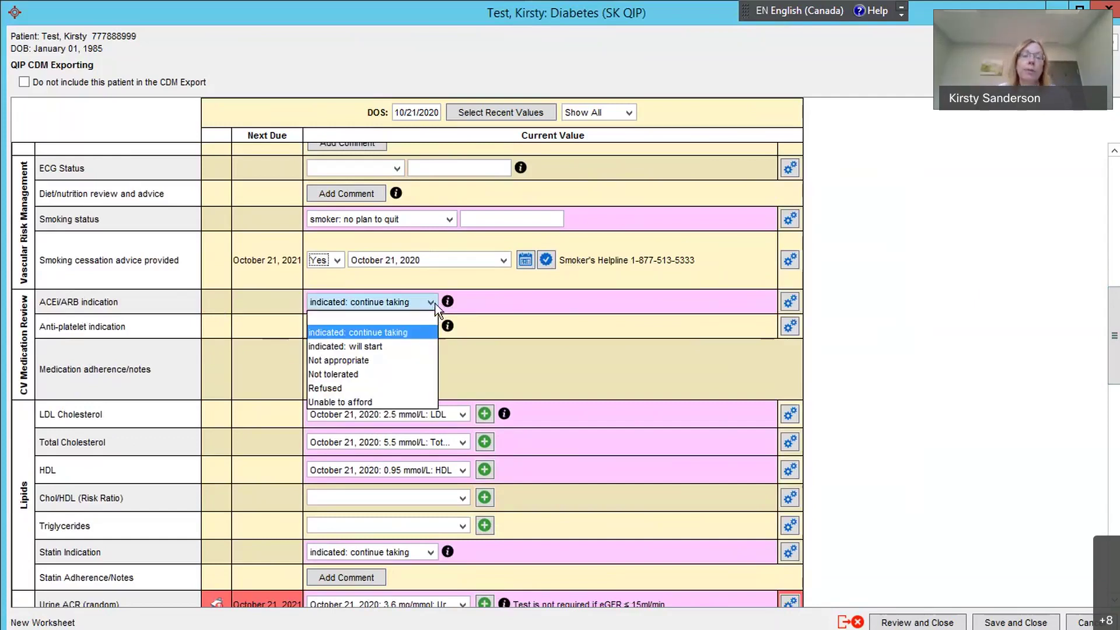
pyautogui.click(376, 332)
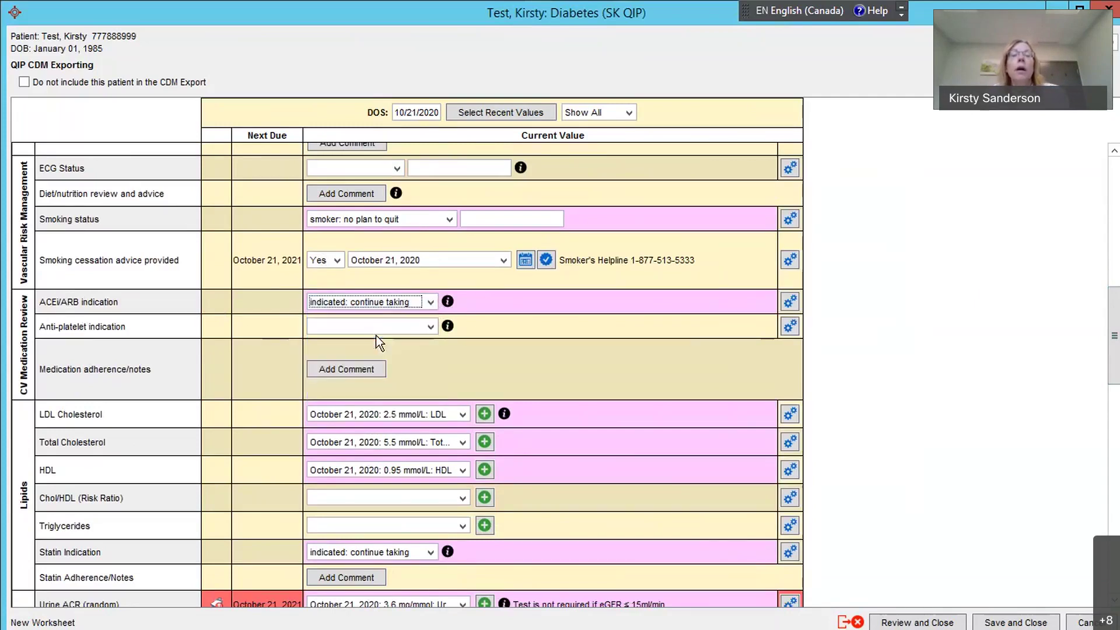
pyautogui.click(432, 302)
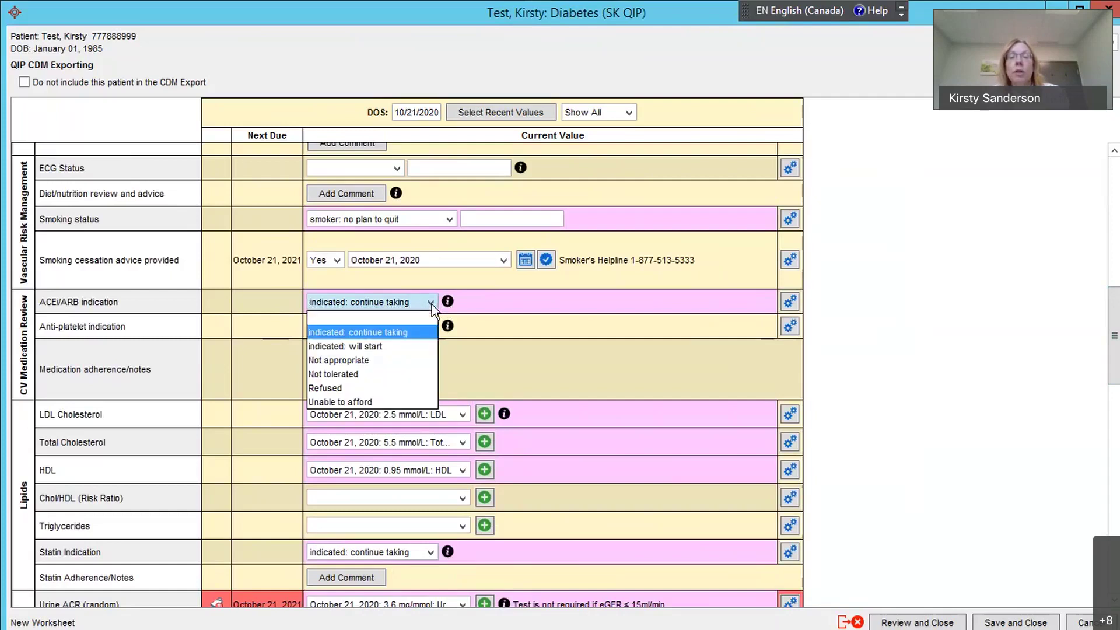
pyautogui.click(347, 403)
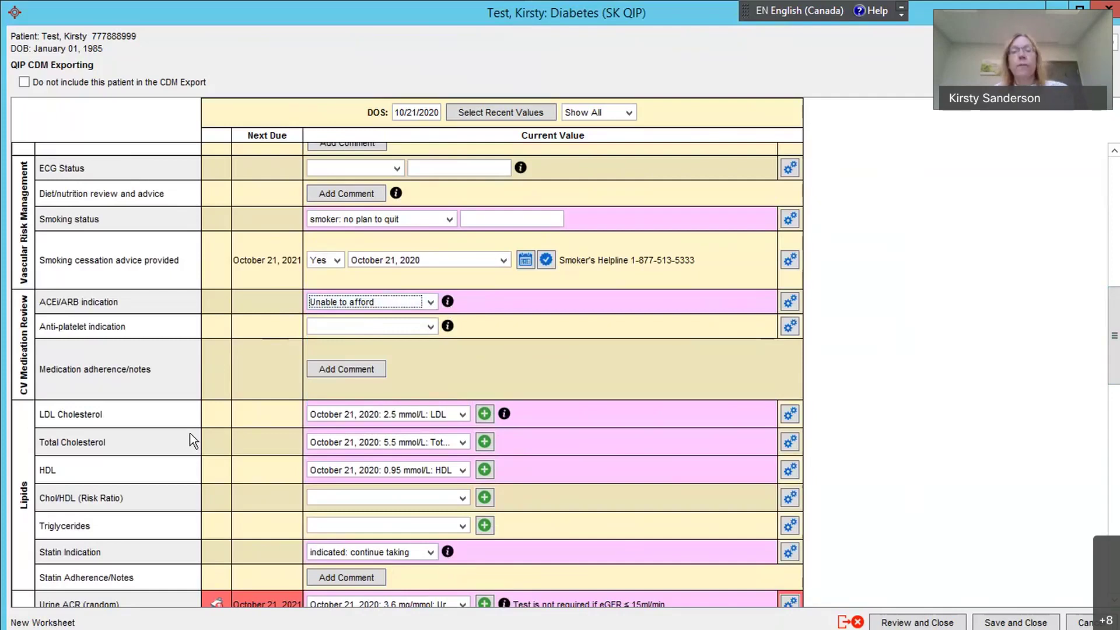
pyautogui.click(431, 302)
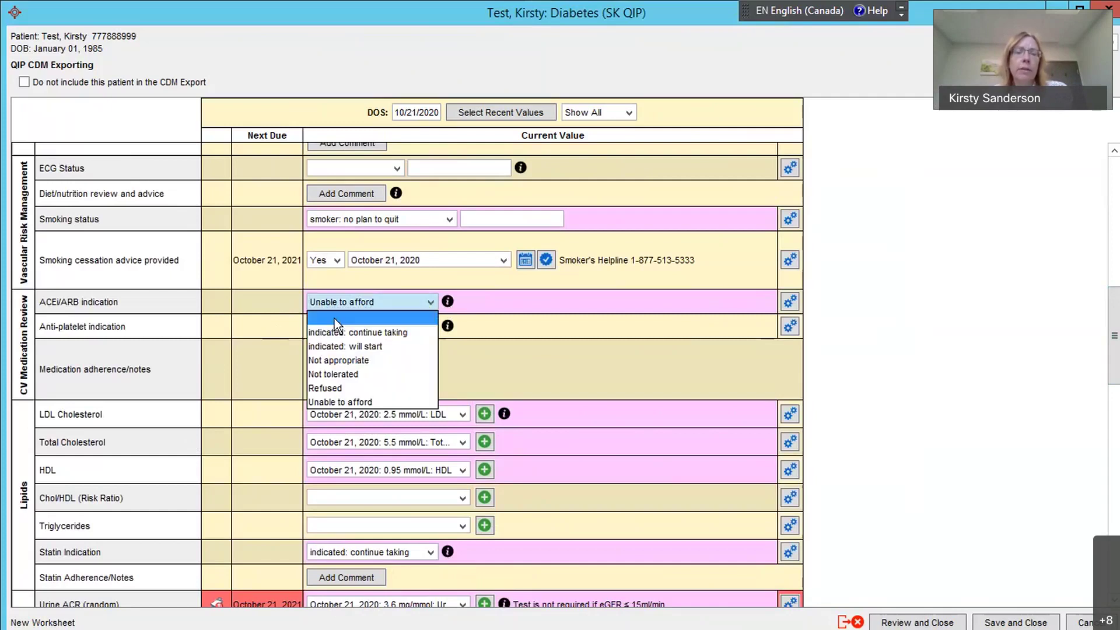
pyautogui.click(347, 334)
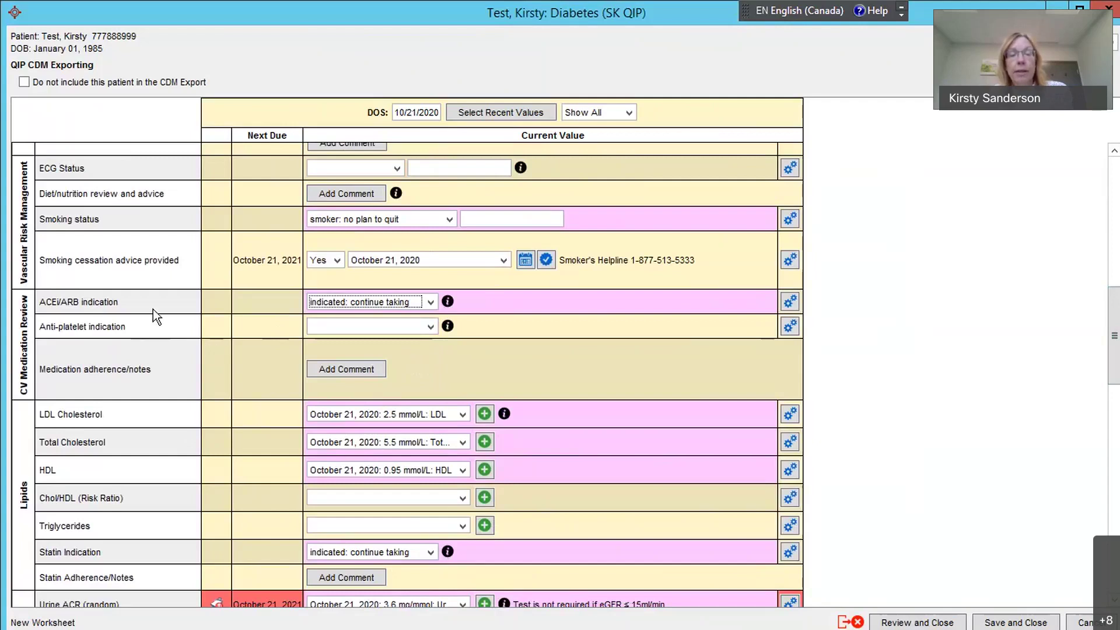
# Review the available choices and the guidance note for Anti-platelet indication.
pyautogui.click(343, 327)
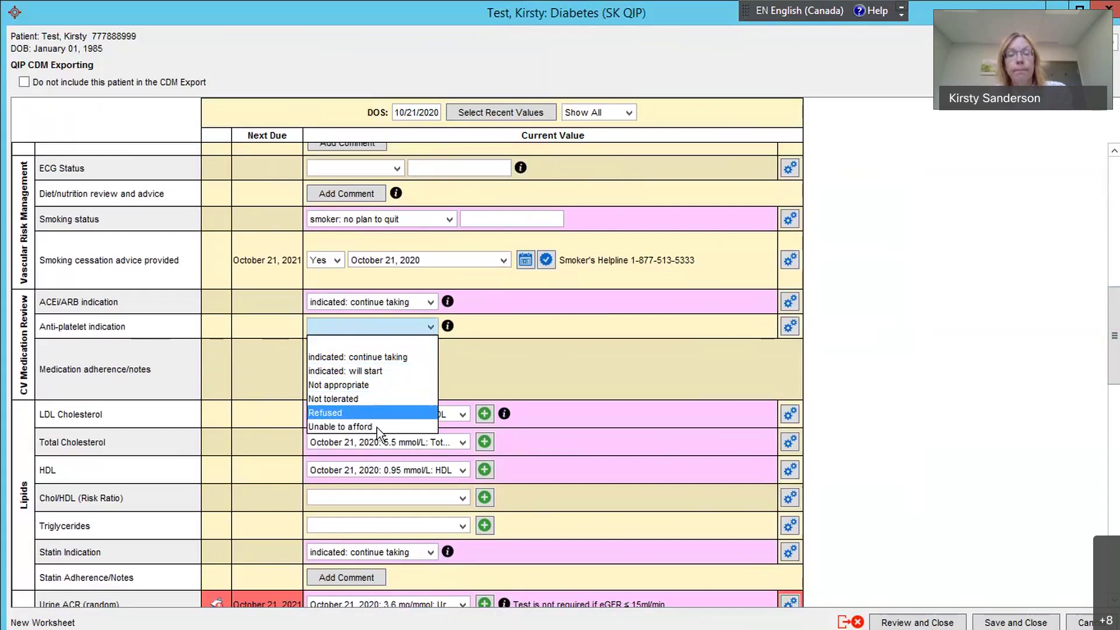
pyautogui.click(461, 368)
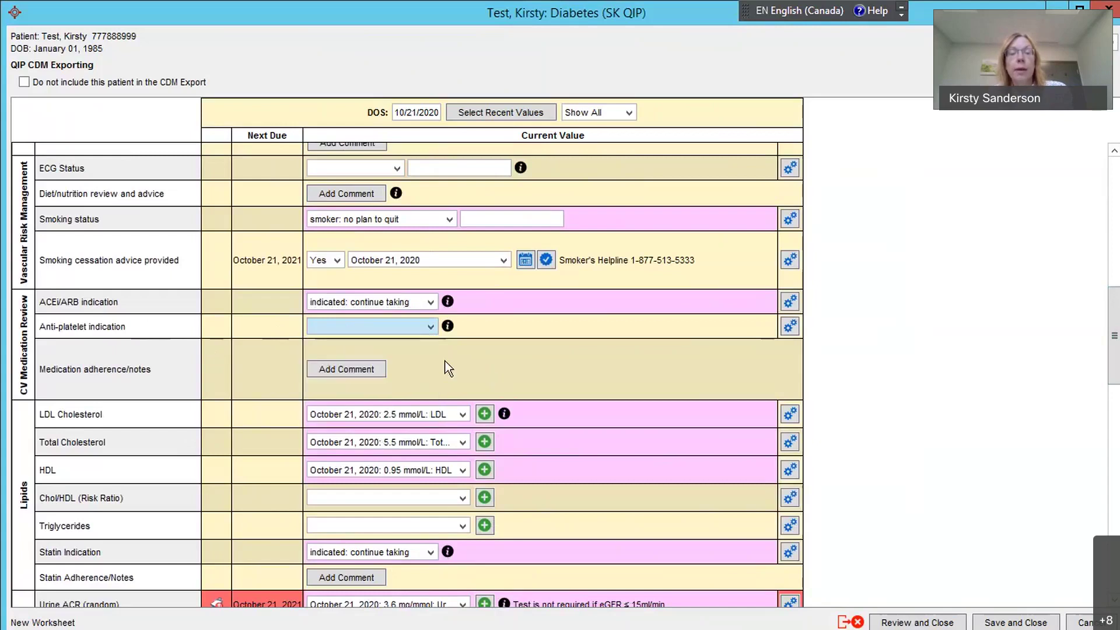
pyautogui.click(448, 327)
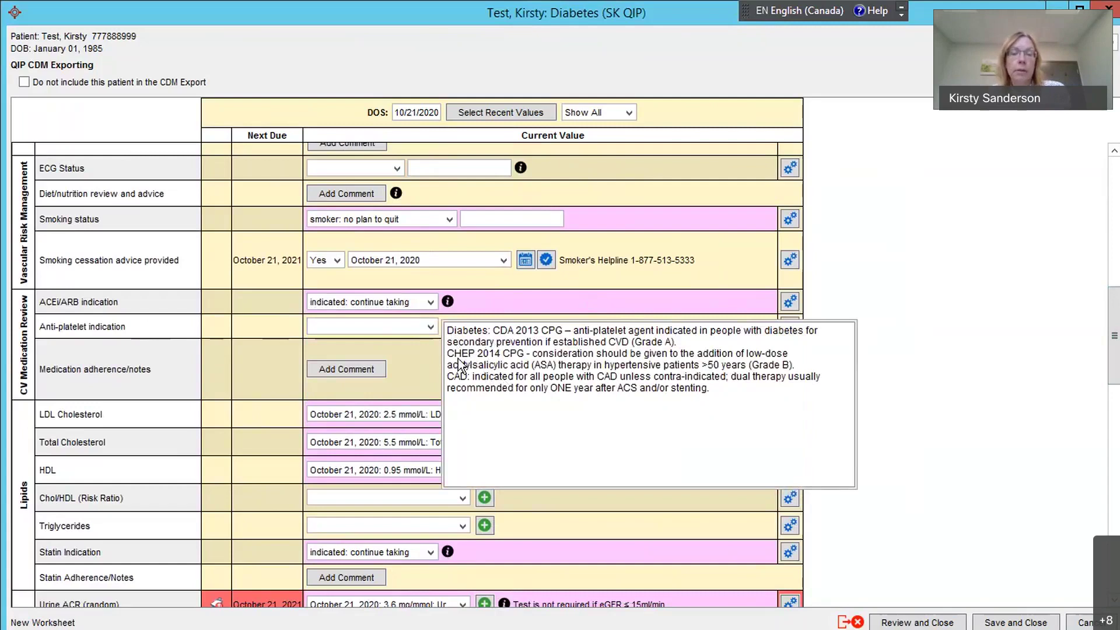
pyautogui.click(427, 352)
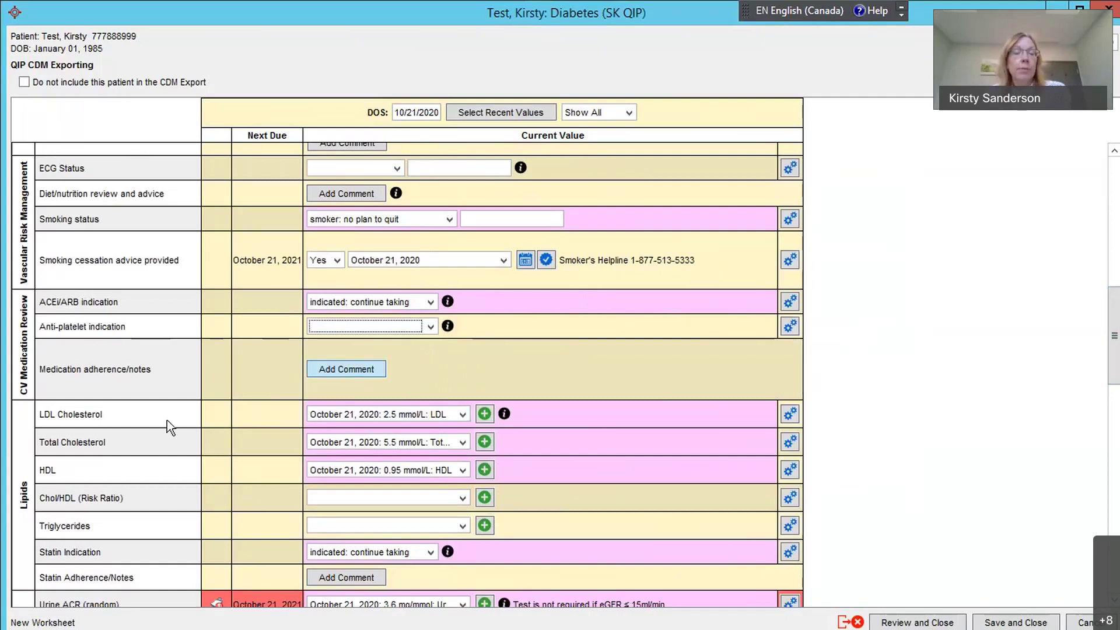
# Review the Lipids and Nephropathy rows, including the Urine ACR reminder and the available Serum Creatinine results.
pyautogui.scroll(-3, 387, 354)
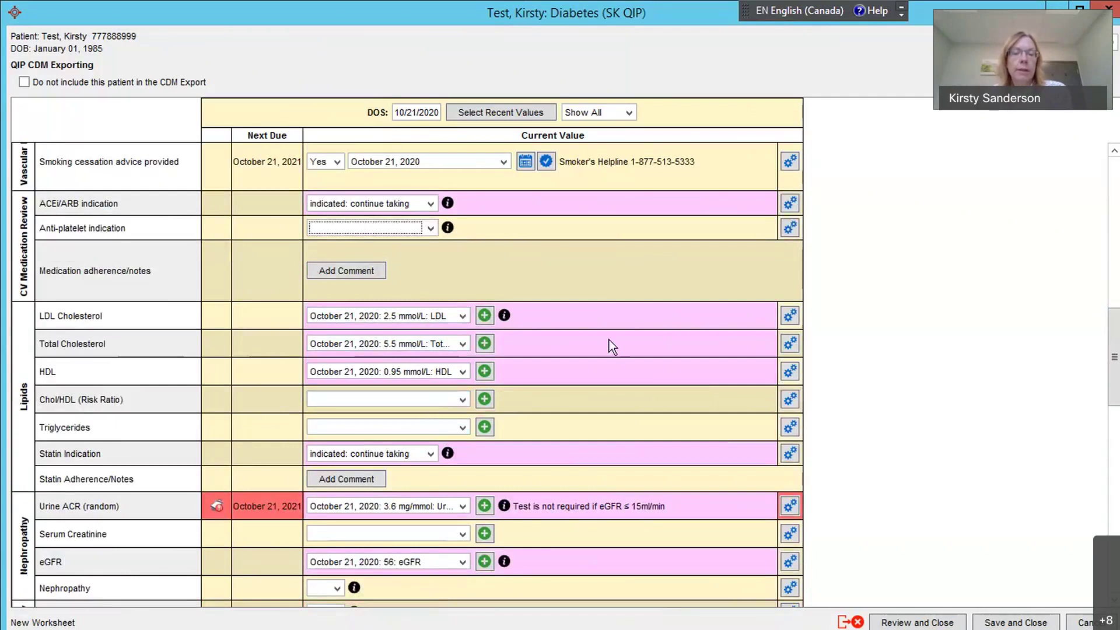
pyautogui.scroll(-3, 621, 319)
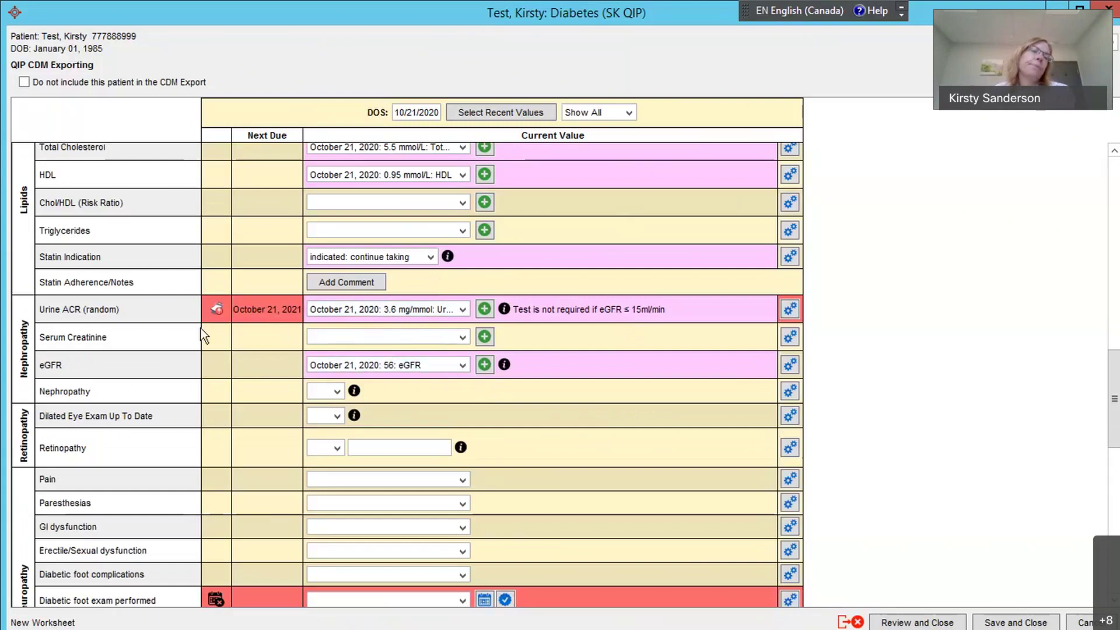
pyautogui.moveTo(217, 314)
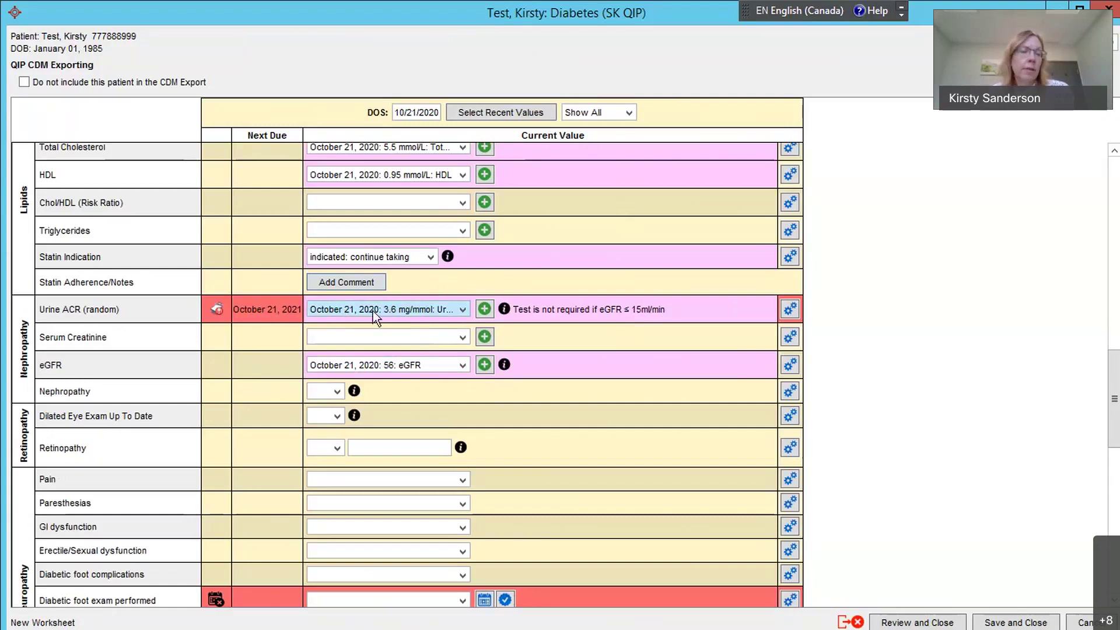
pyautogui.click(327, 338)
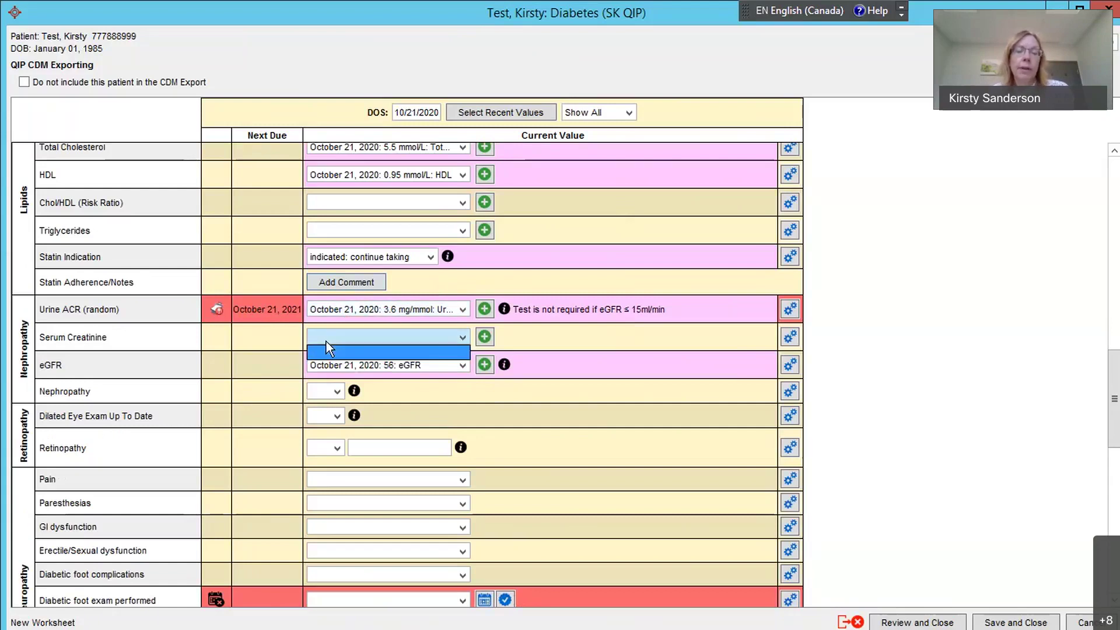
pyautogui.click(326, 341)
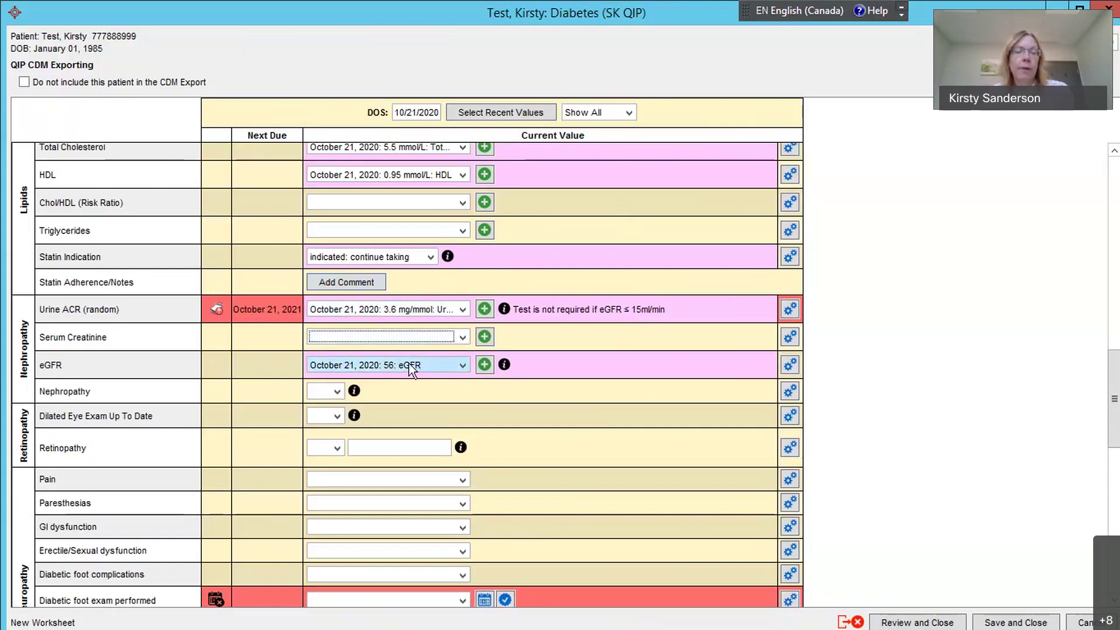
# Record the neuropathy symptoms with Pain as Yes, Paresthesias as No and GI dysfunction as Not asked.
pyautogui.scroll(-5, 453, 338)
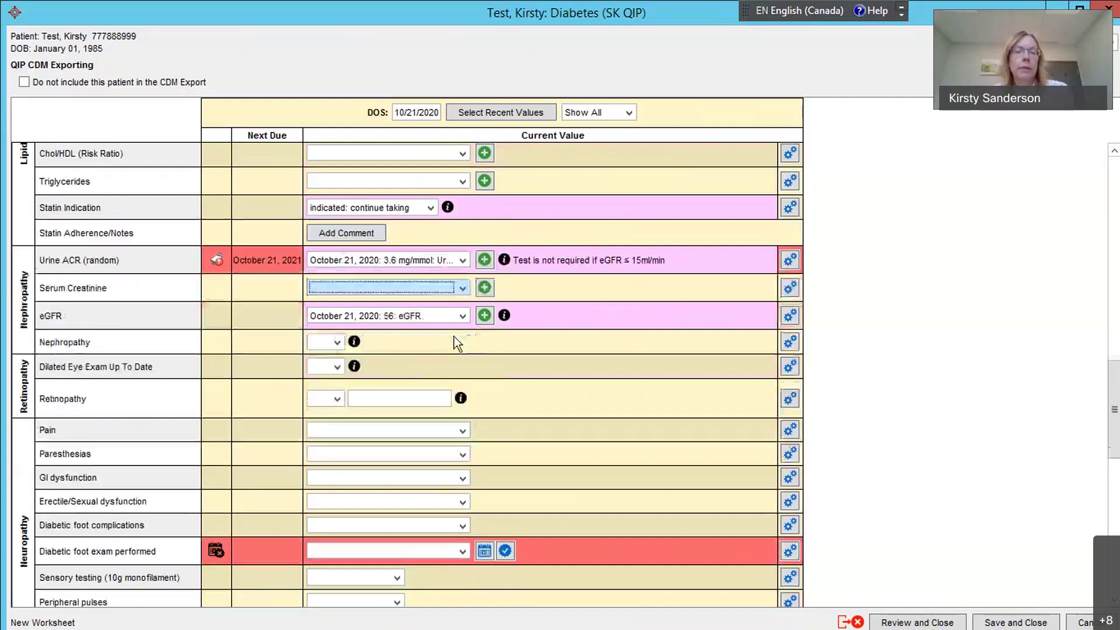
pyautogui.scroll(-2, 454, 334)
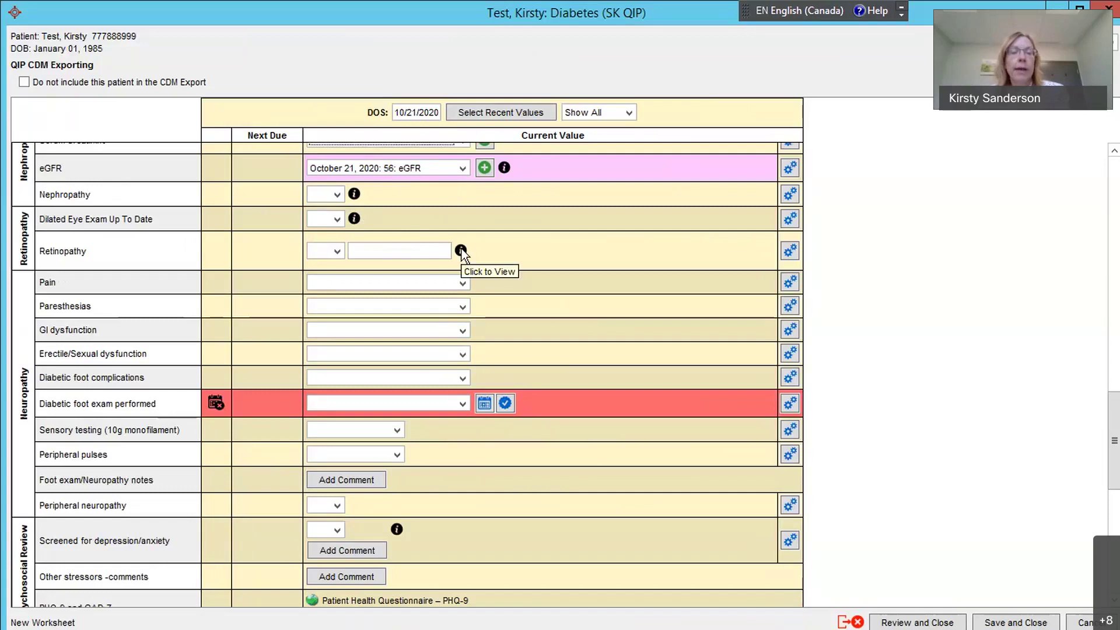
pyautogui.click(340, 281)
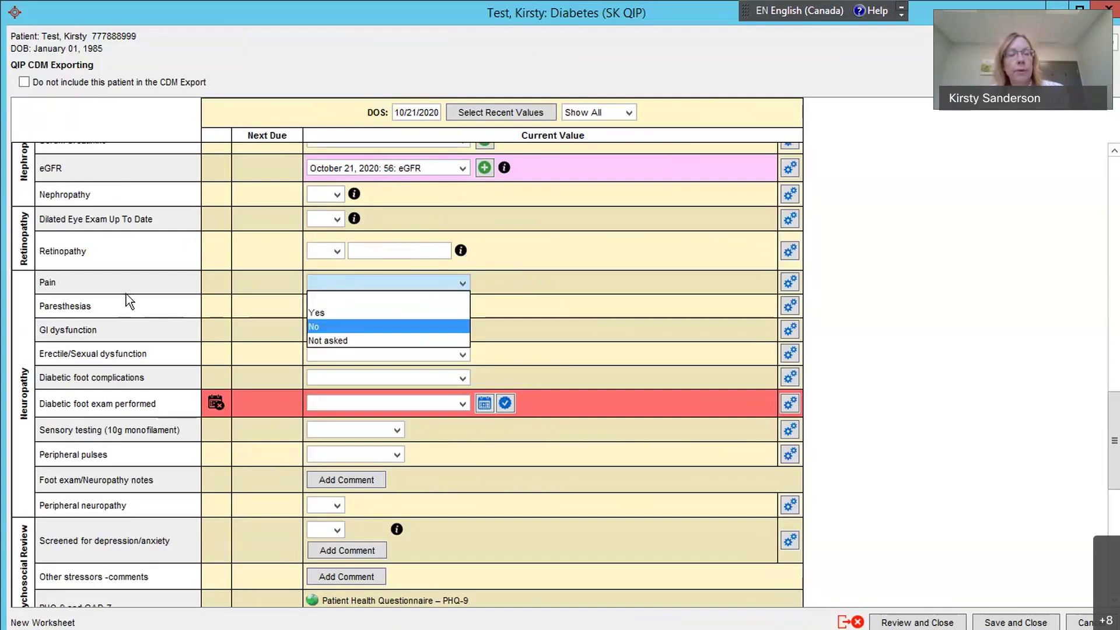
pyautogui.click(333, 311)
pyautogui.click(340, 309)
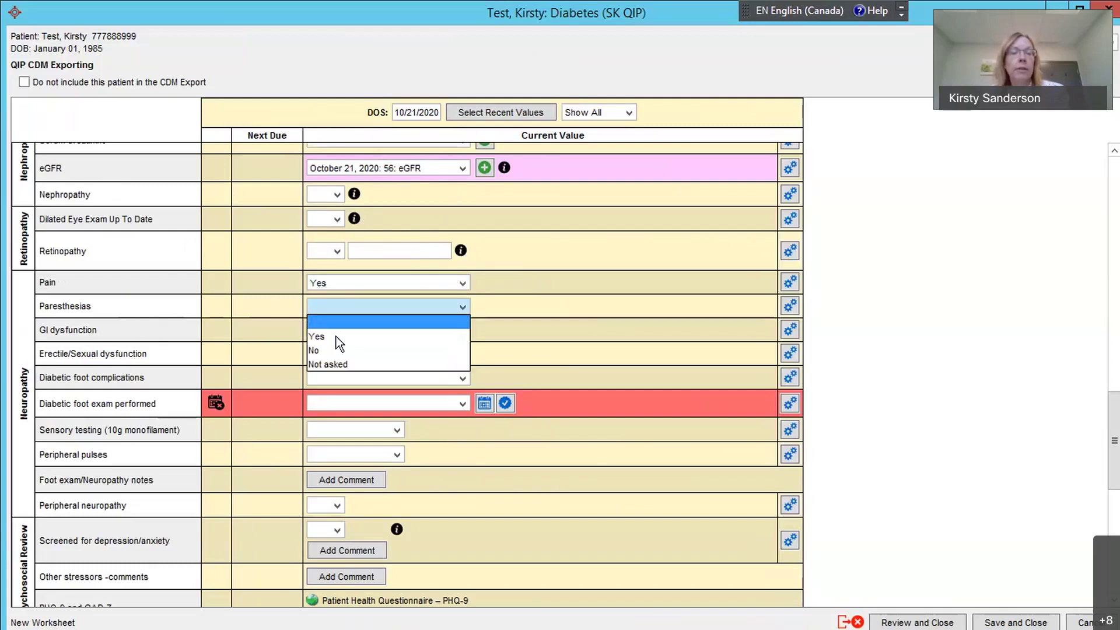
pyautogui.click(329, 351)
pyautogui.click(338, 330)
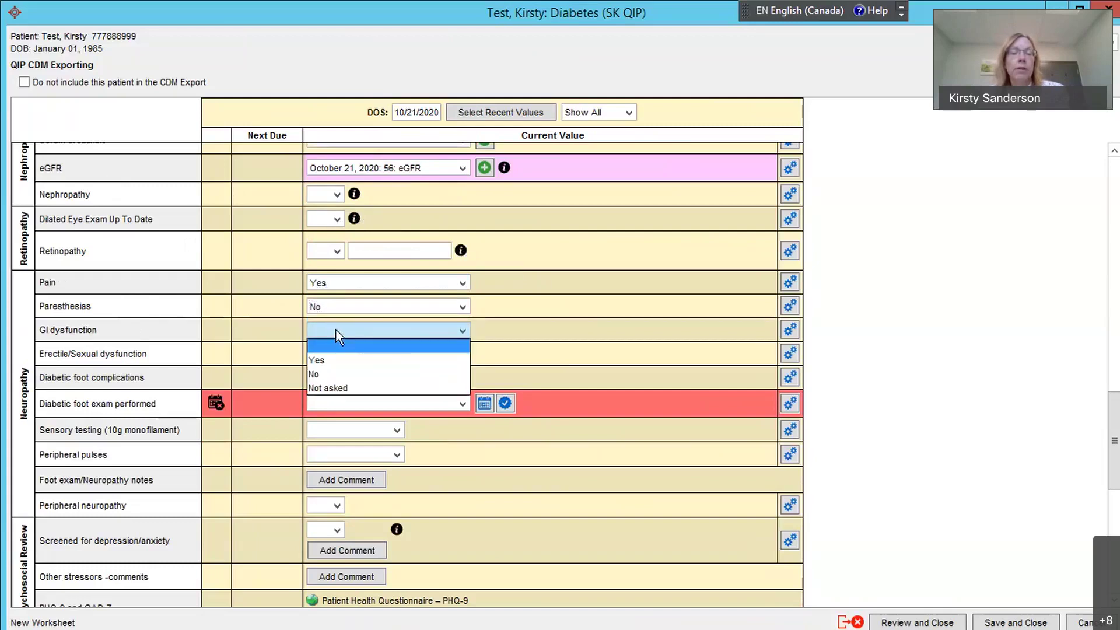
pyautogui.click(336, 387)
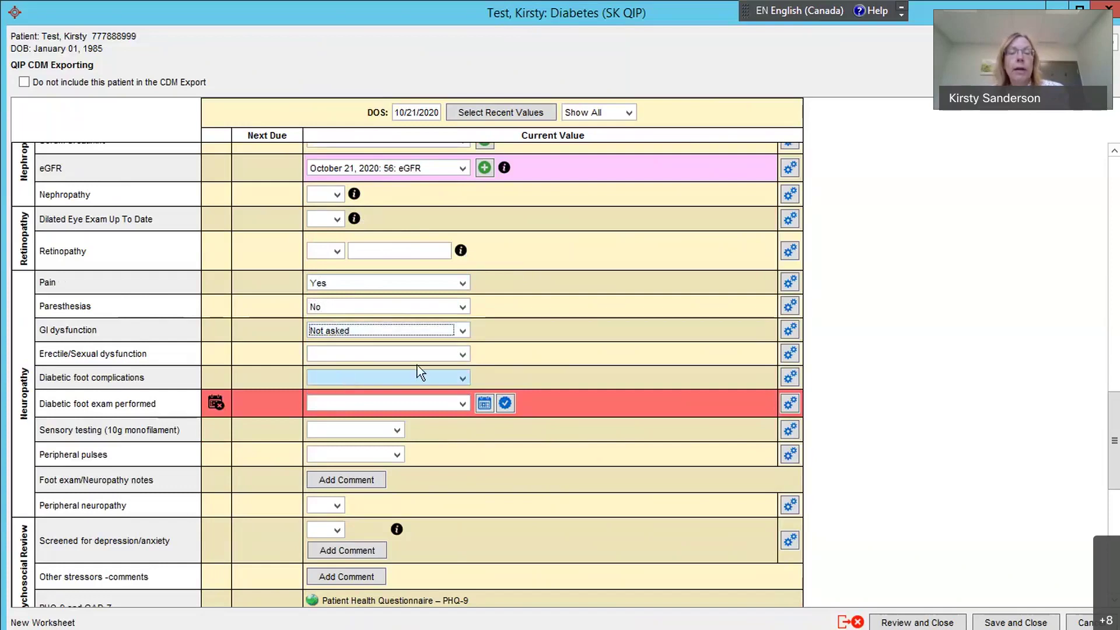
# Record the diabetic foot exam as performed October 21, 2020, with Normal sensory testing and Abnormal peripheral pulses.
pyautogui.scroll(-1, 560, 305)
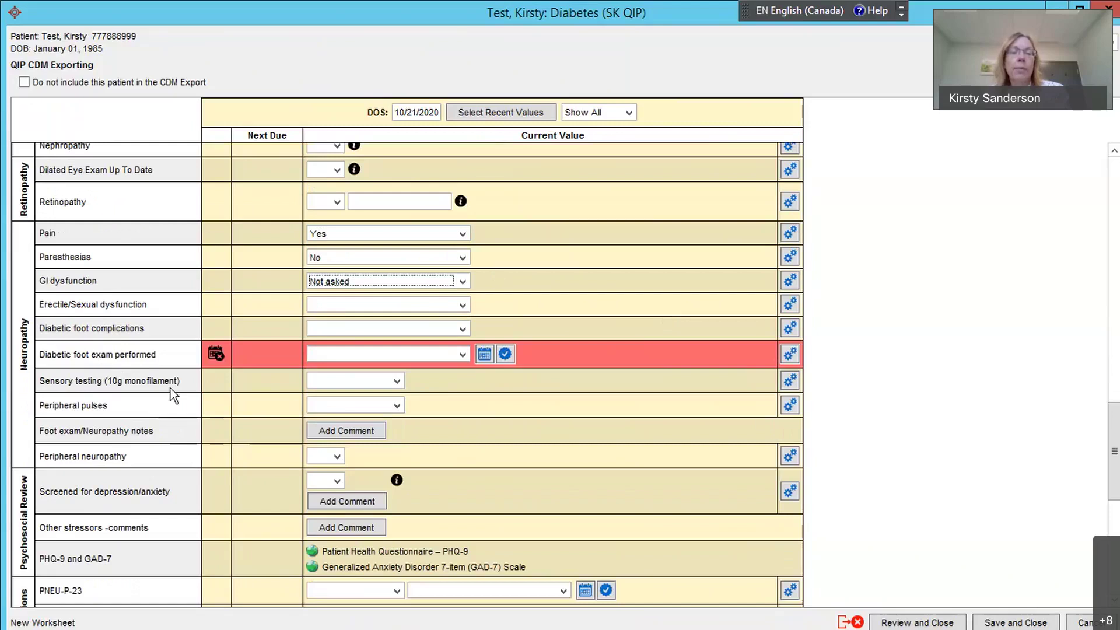
pyautogui.click(484, 353)
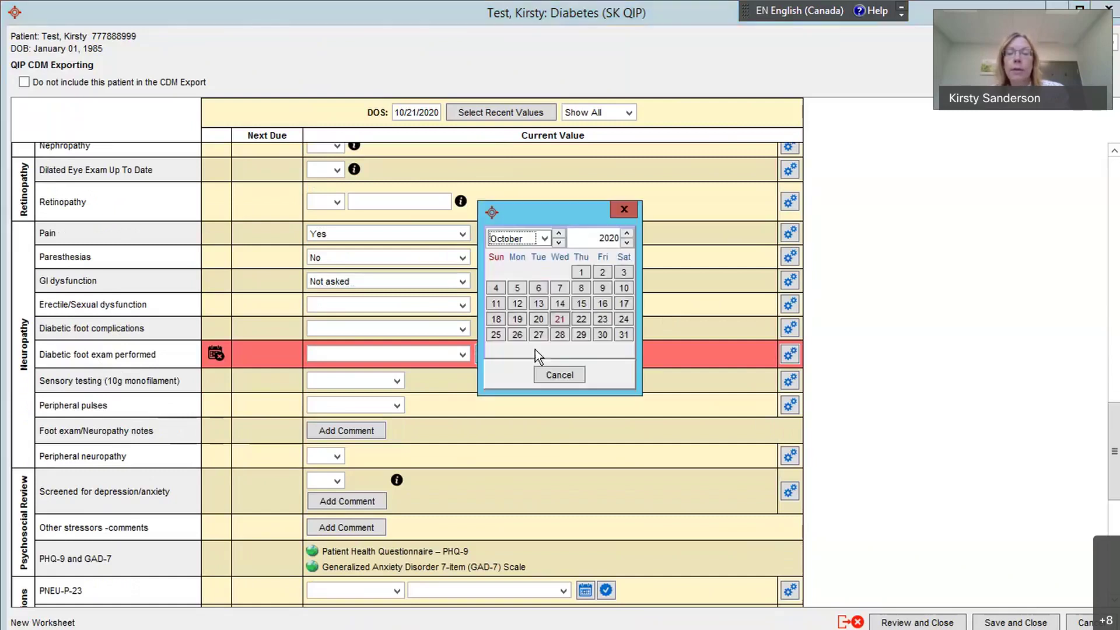
pyautogui.click(560, 319)
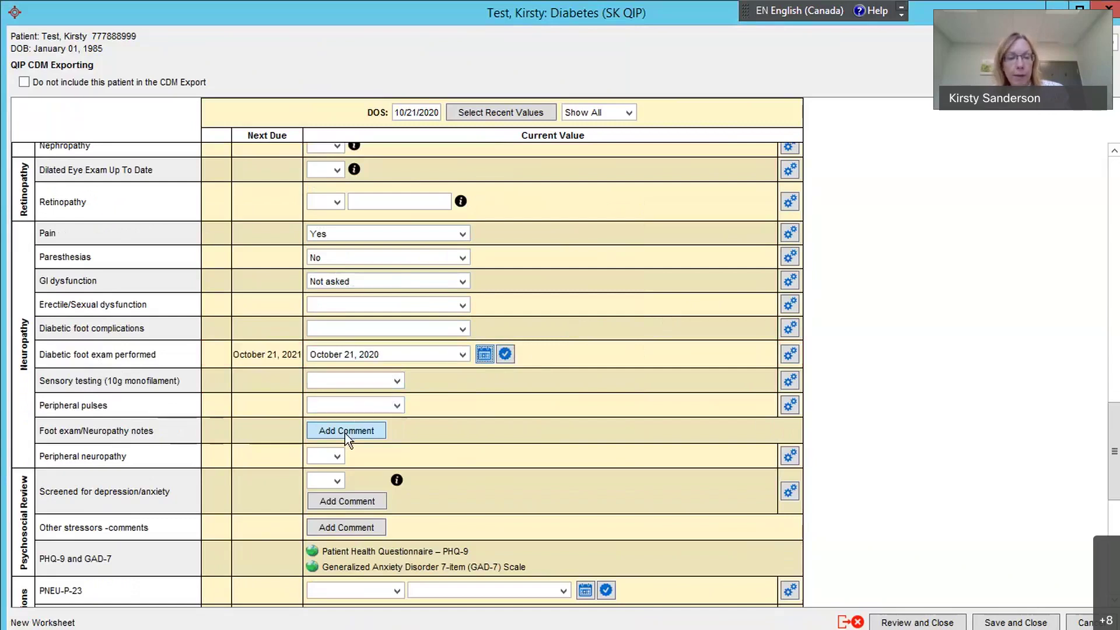
pyautogui.click(352, 383)
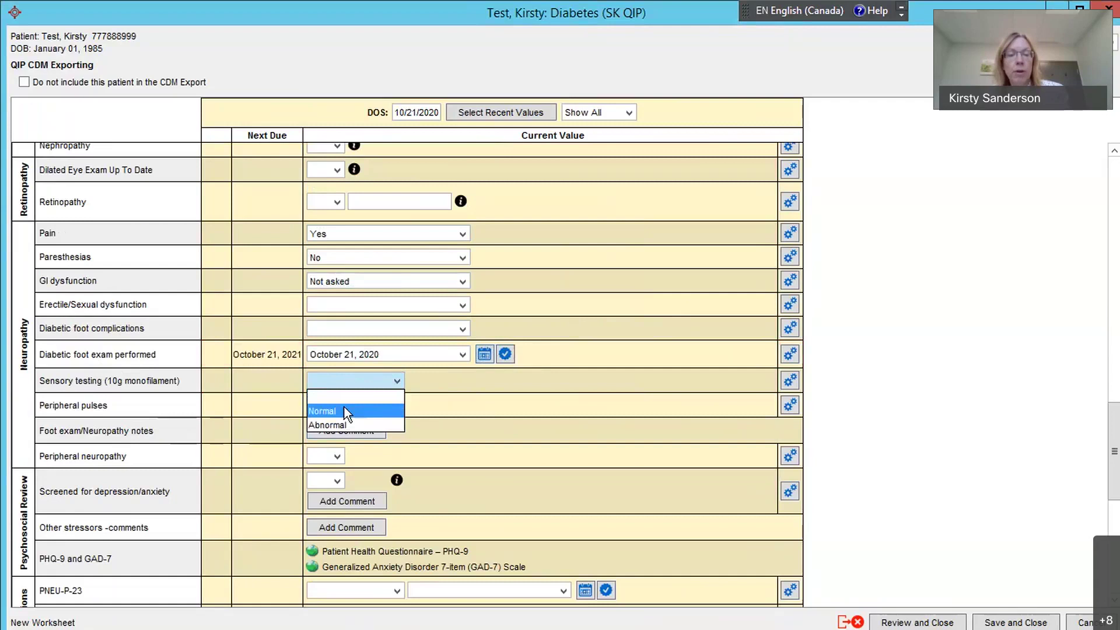
pyautogui.click(345, 411)
pyautogui.click(345, 405)
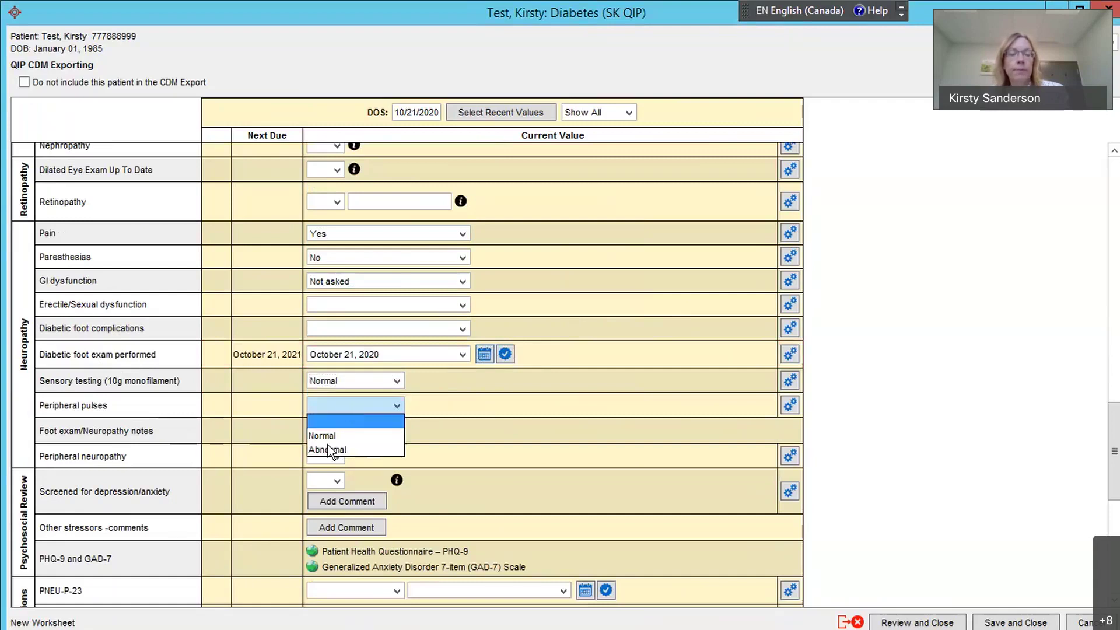
pyautogui.click(330, 449)
# View the comment box for the Foot exam/Neuropathy notes and close it without adding a comment.
pyautogui.click(350, 430)
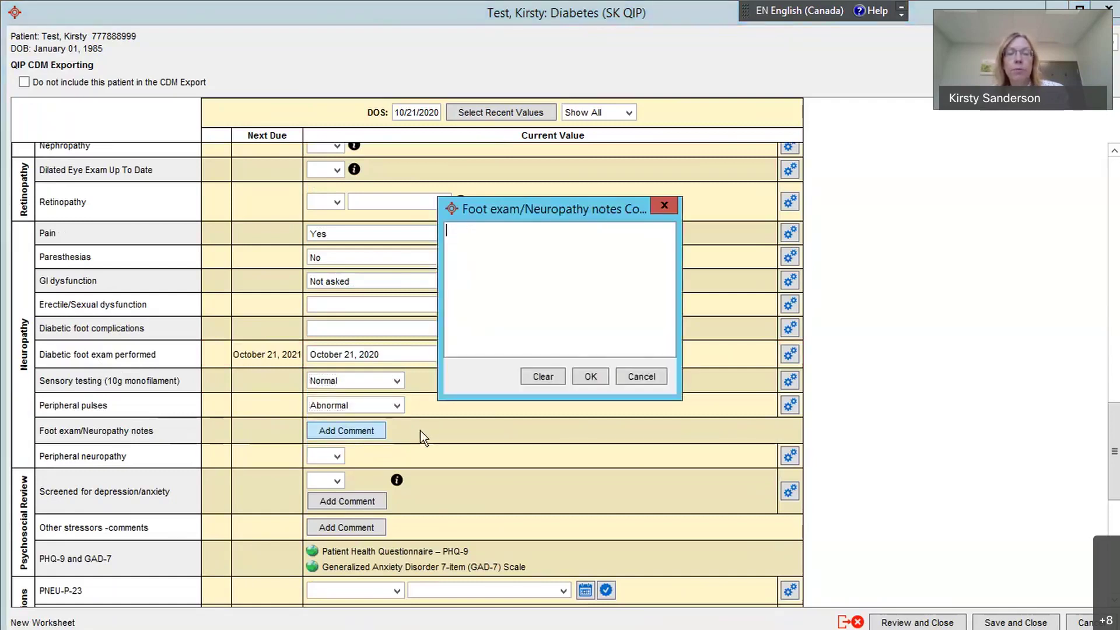
pyautogui.click(630, 377)
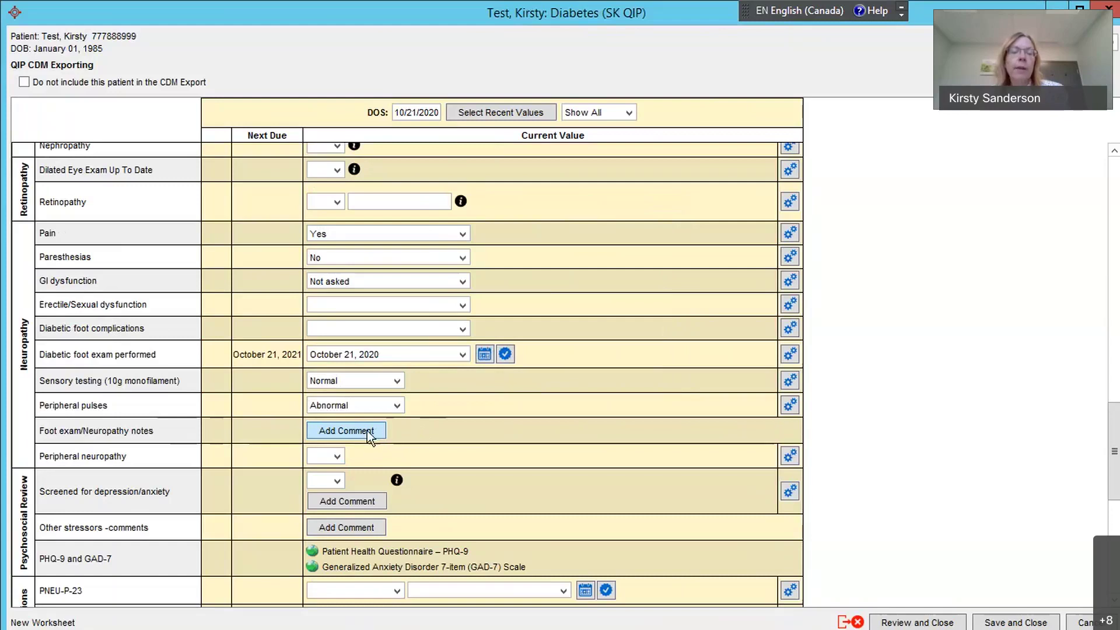
pyautogui.click(367, 431)
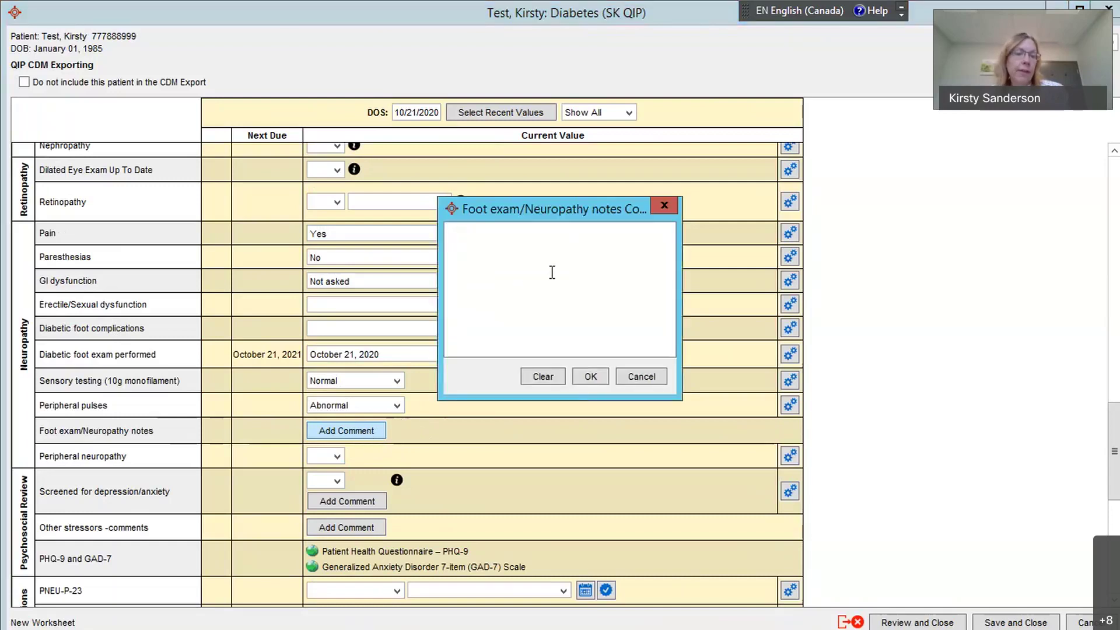
pyautogui.click(667, 206)
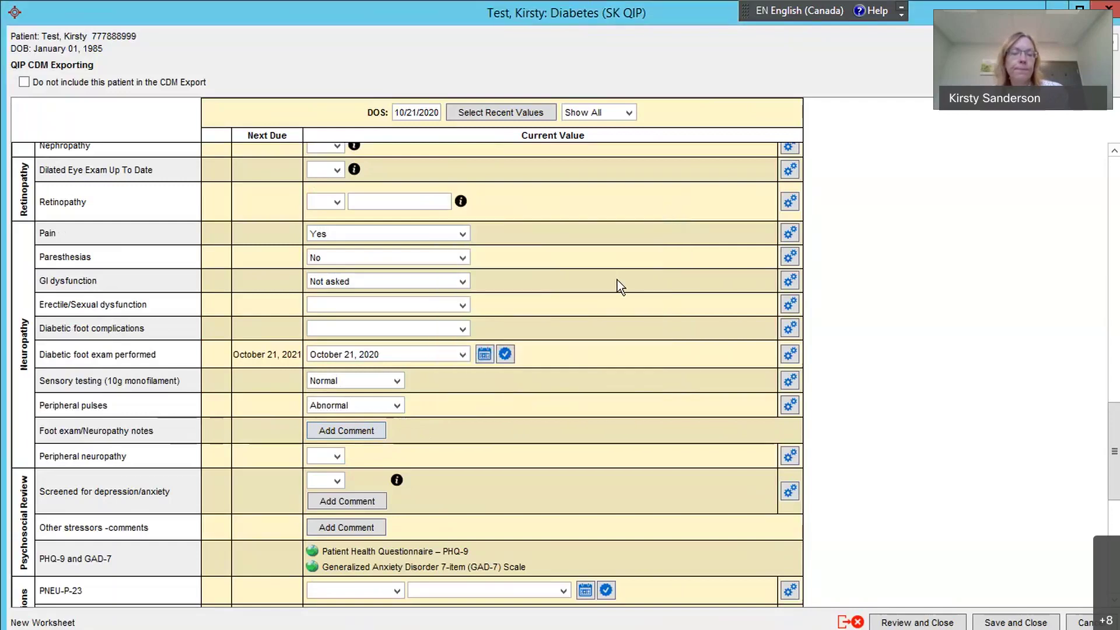
# Read the guidance note for Screened for depression/anxiety in the Psychosocial Review section.
pyautogui.scroll(-3, 617, 279)
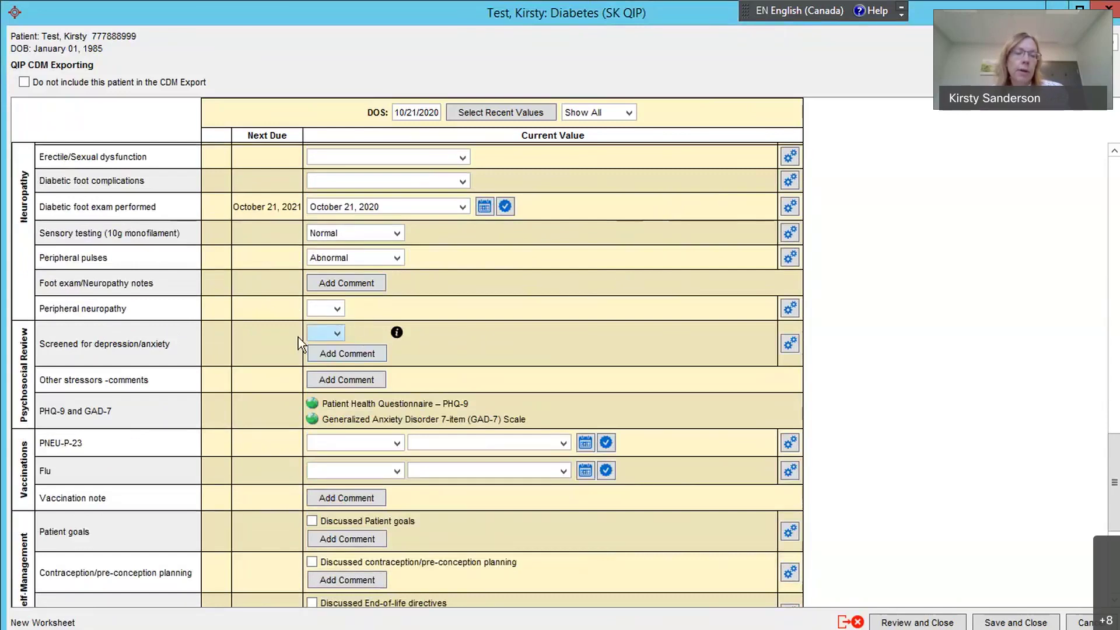
pyautogui.moveTo(398, 335)
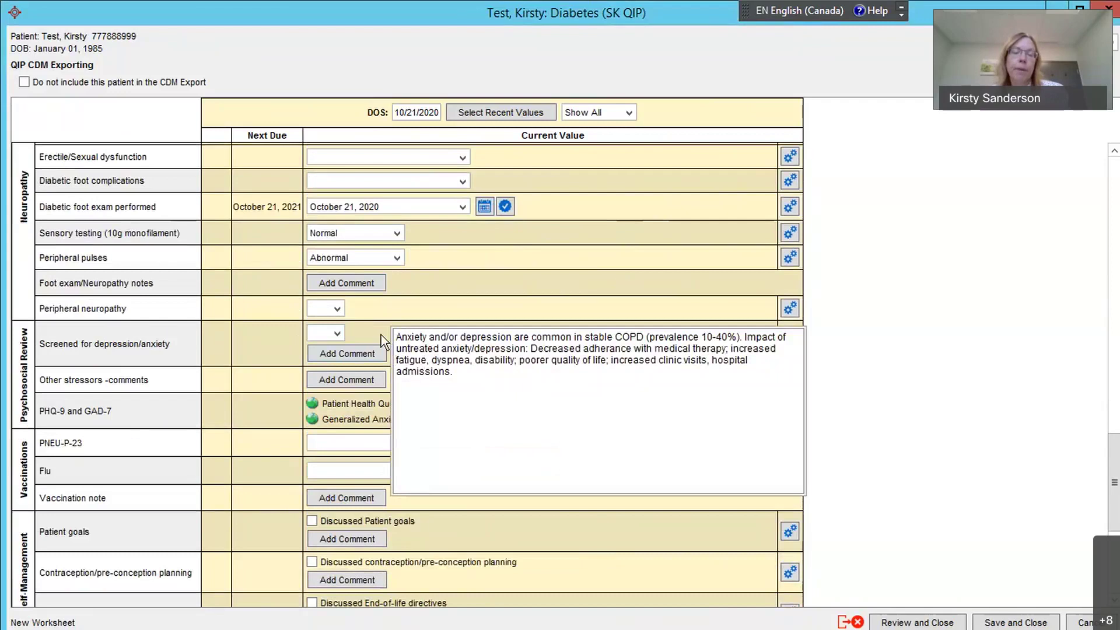
pyautogui.click(380, 331)
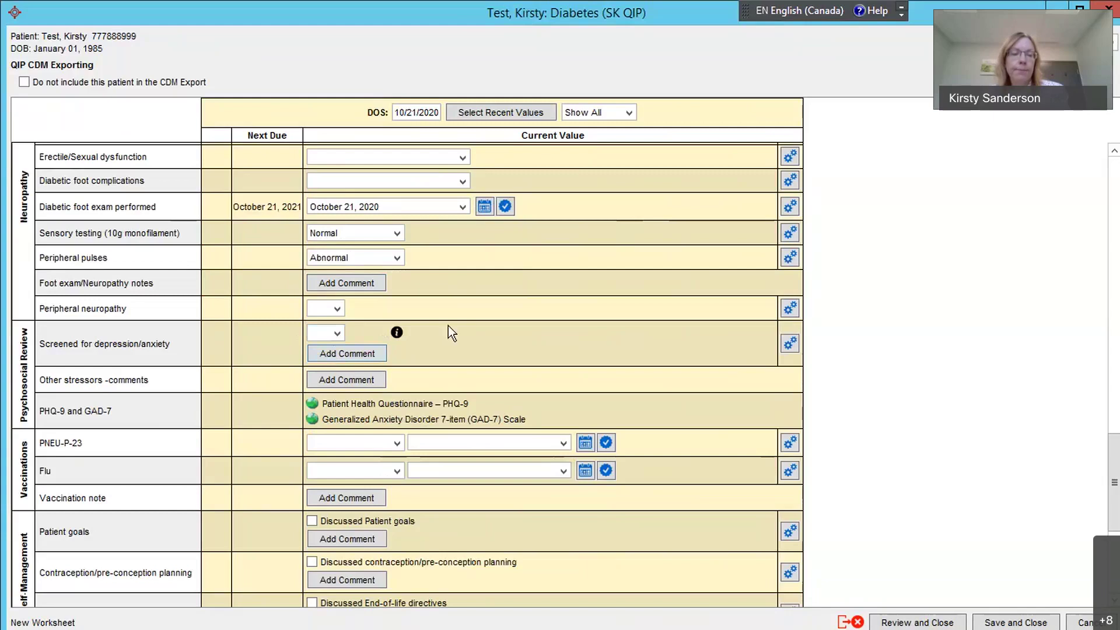
# Record the PNEU-P-23 vaccination as Yes, dated October 01, 2015.
pyautogui.scroll(-2, 448, 326)
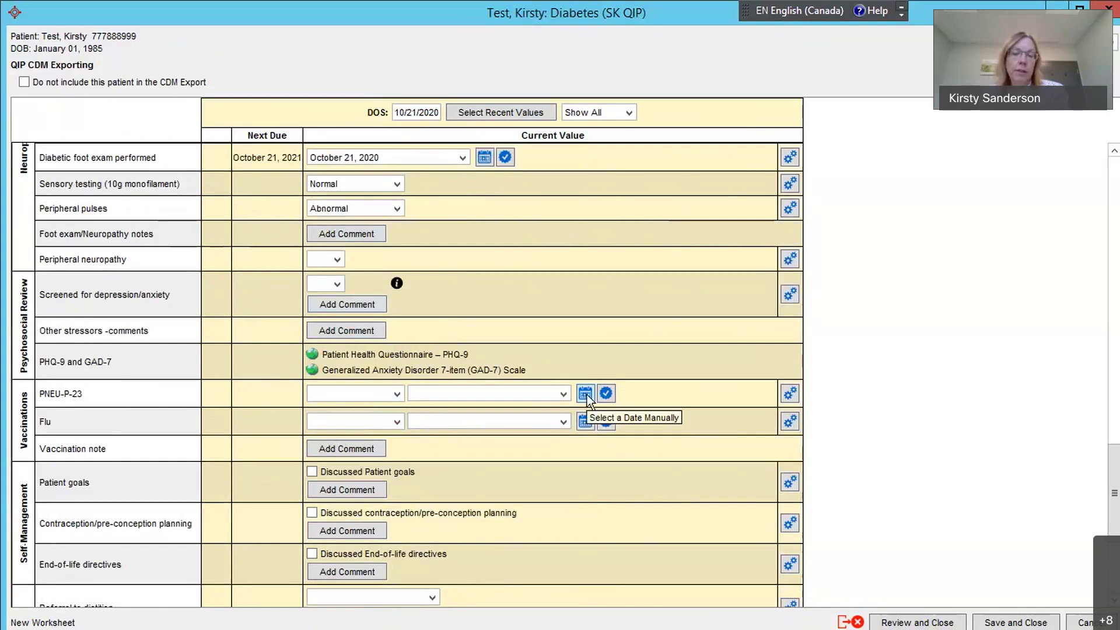
pyautogui.click(390, 388)
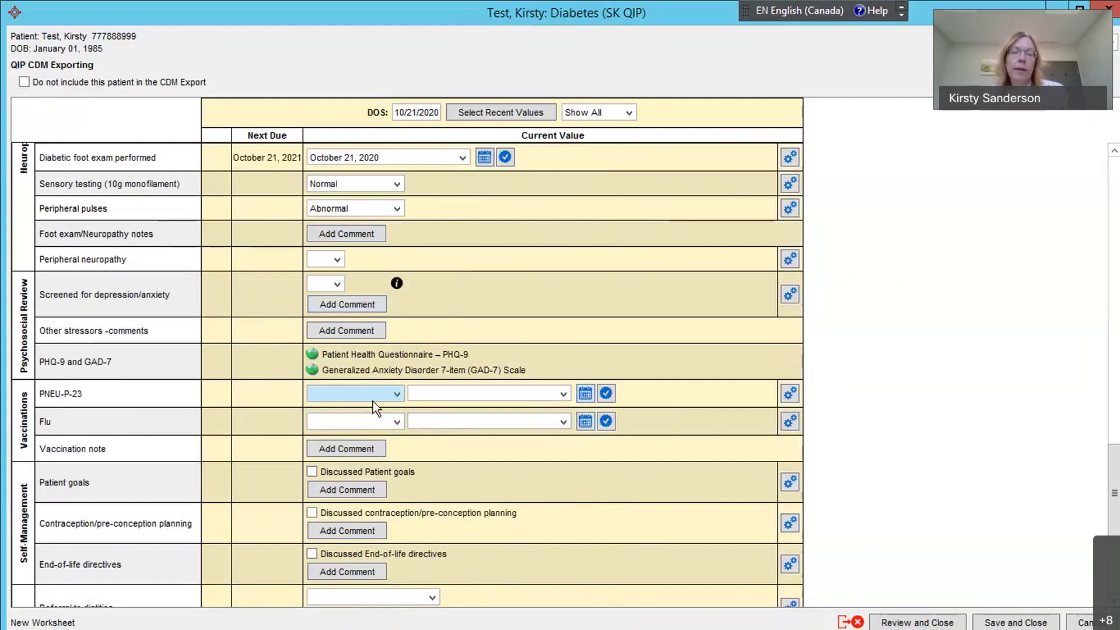
pyautogui.click(365, 422)
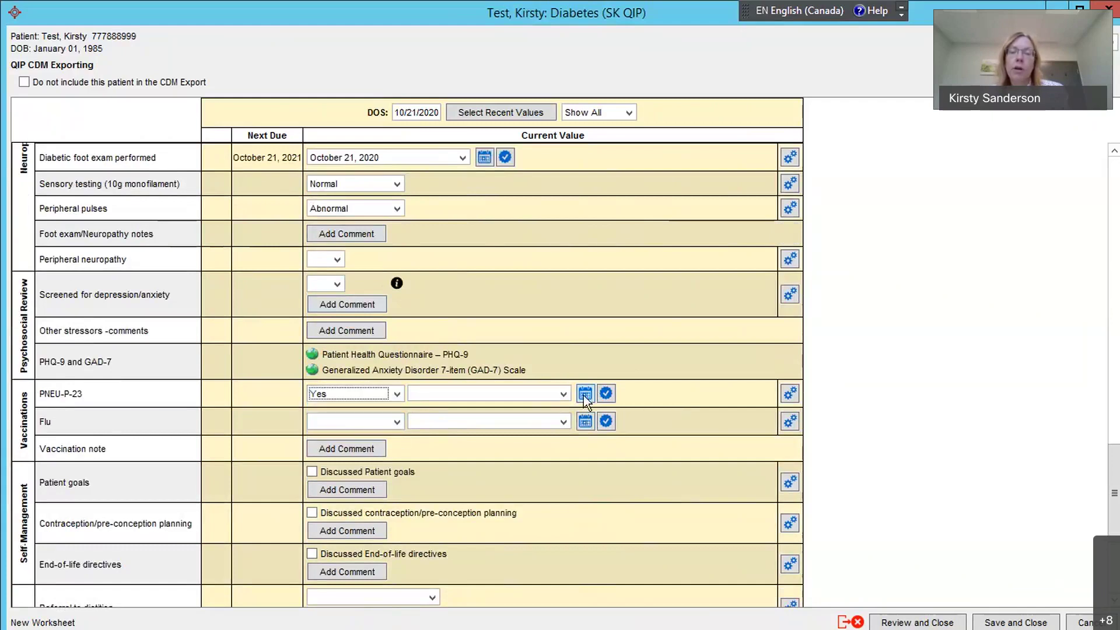
pyautogui.click(584, 393)
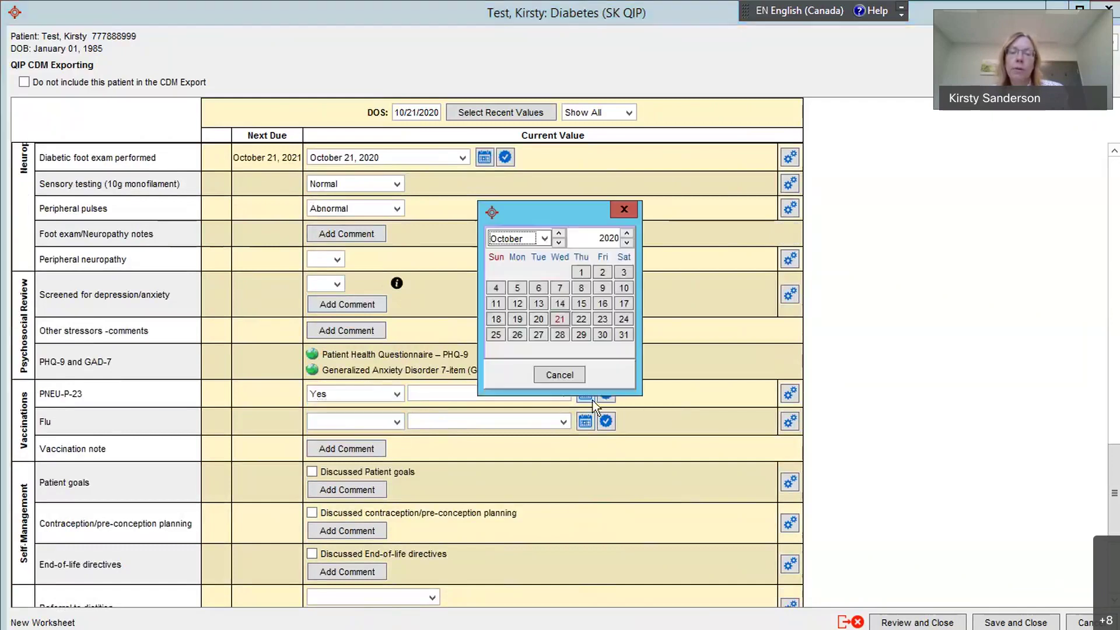
pyautogui.click(626, 242)
pyautogui.click(626, 242)
pyautogui.click(626, 242)
pyautogui.click(625, 243)
pyautogui.click(626, 242)
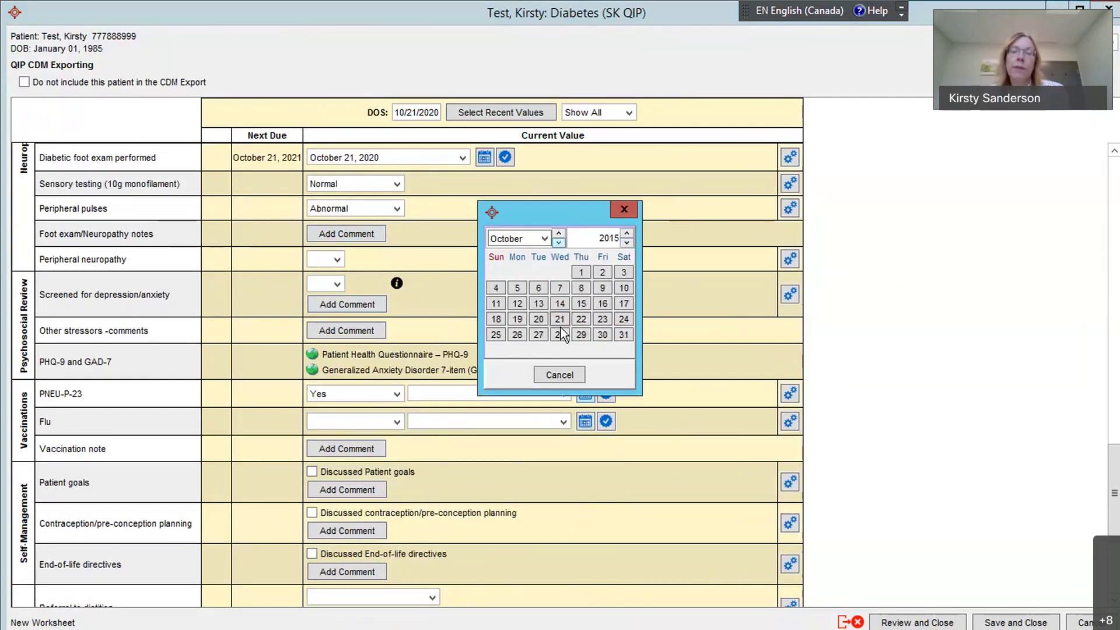
pyautogui.click(582, 271)
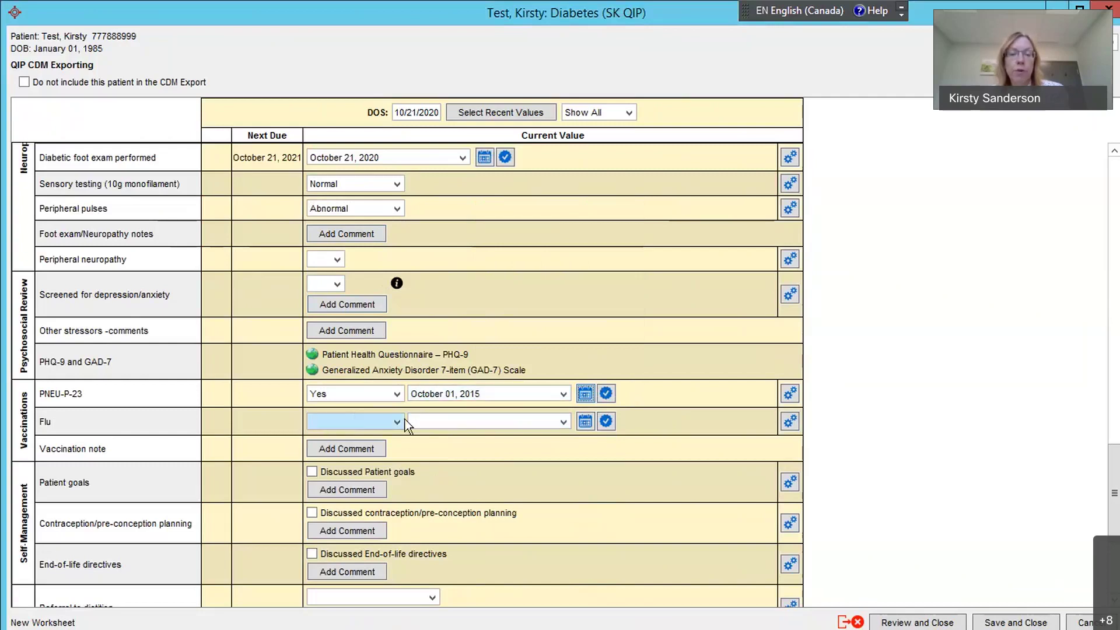
# Review the remaining worksheet sections from Flu to Plan, including the available choices for Referral to dietition.
pyautogui.scroll(-1, 404, 418)
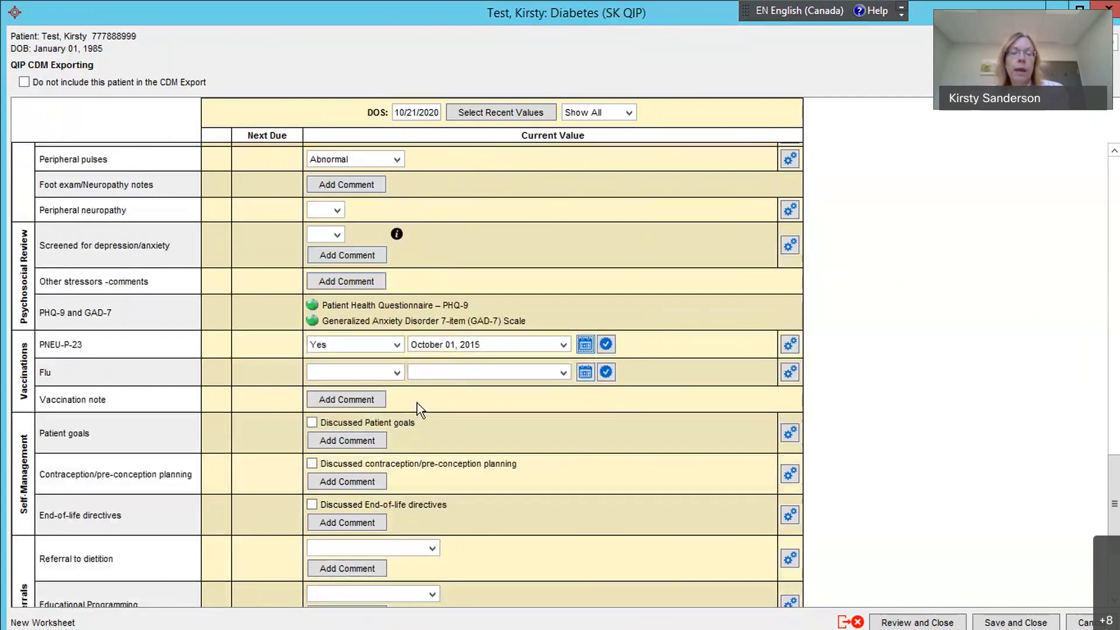
pyautogui.scroll(-3, 421, 397)
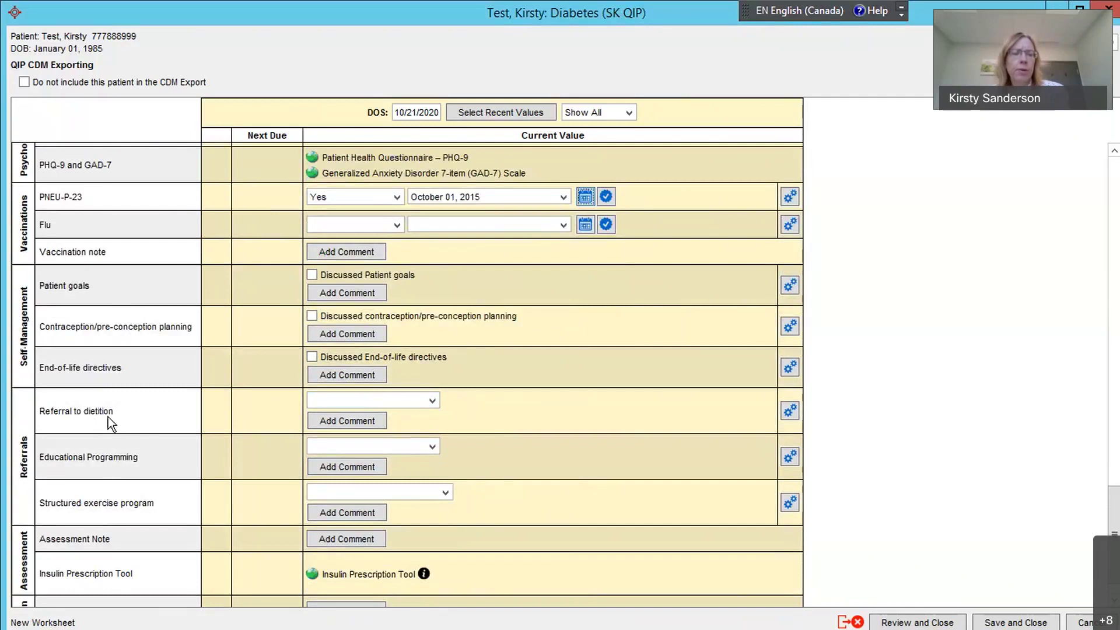
pyautogui.click(358, 400)
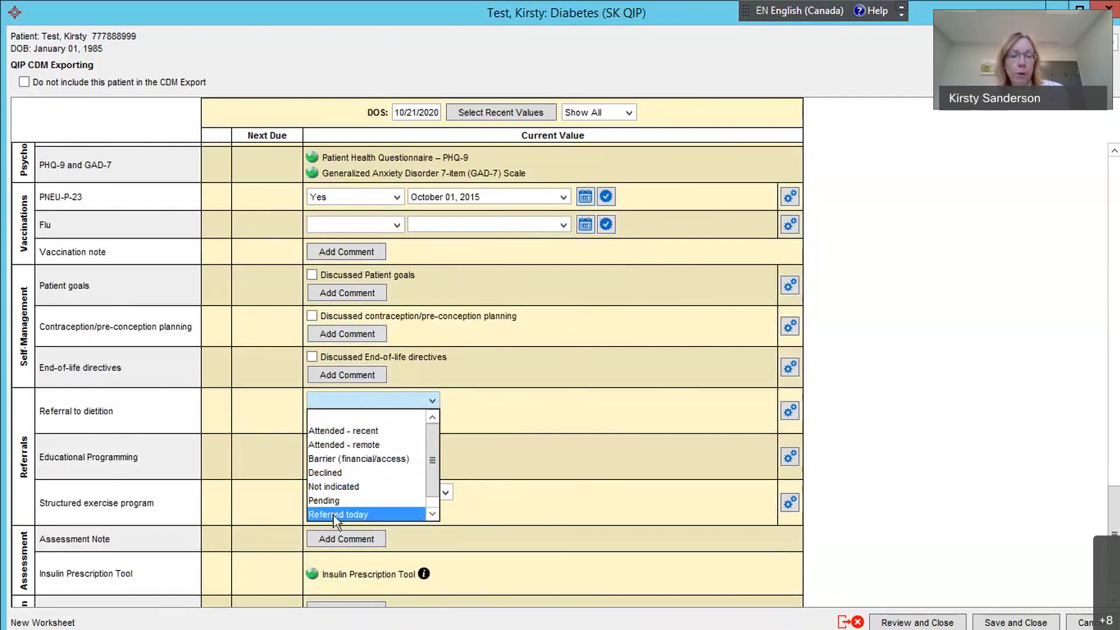
pyautogui.click(173, 419)
pyautogui.scroll(-1, 539, 442)
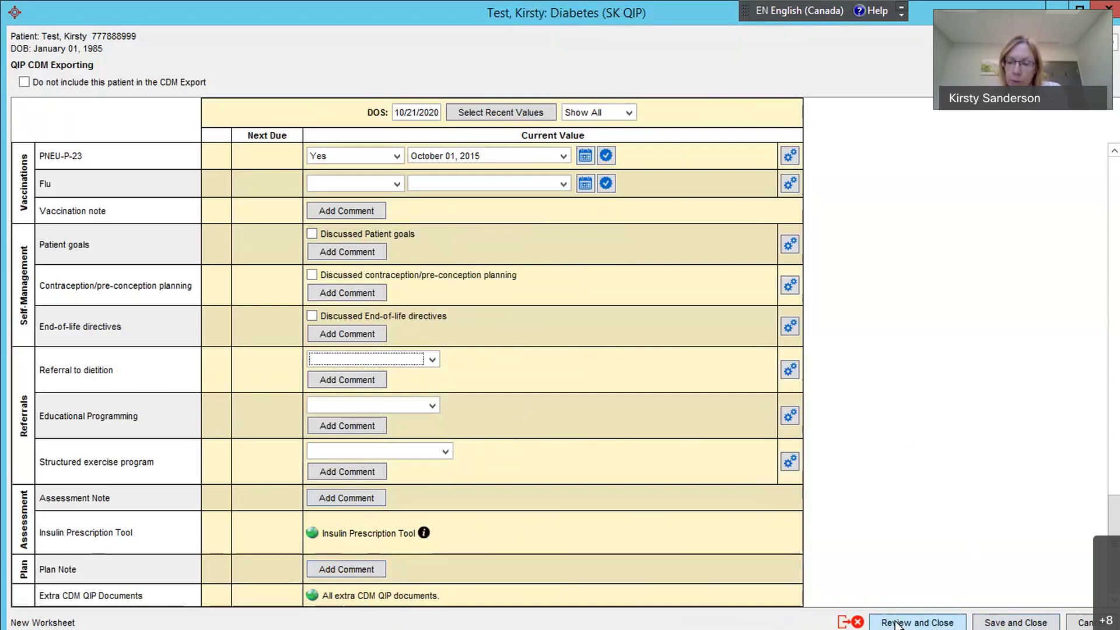
# Save and close the Diabetes (SK QIP) worksheet, and reopen it from the encounter notes to close it as reviewed.
pyautogui.click(999, 623)
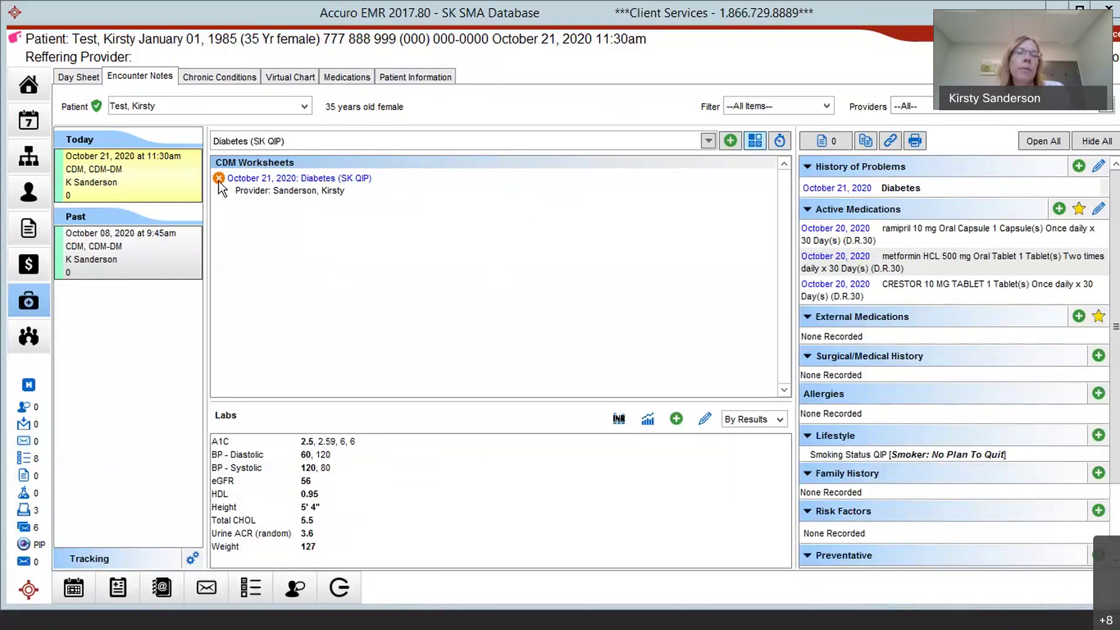
pyautogui.doubleClick(316, 190)
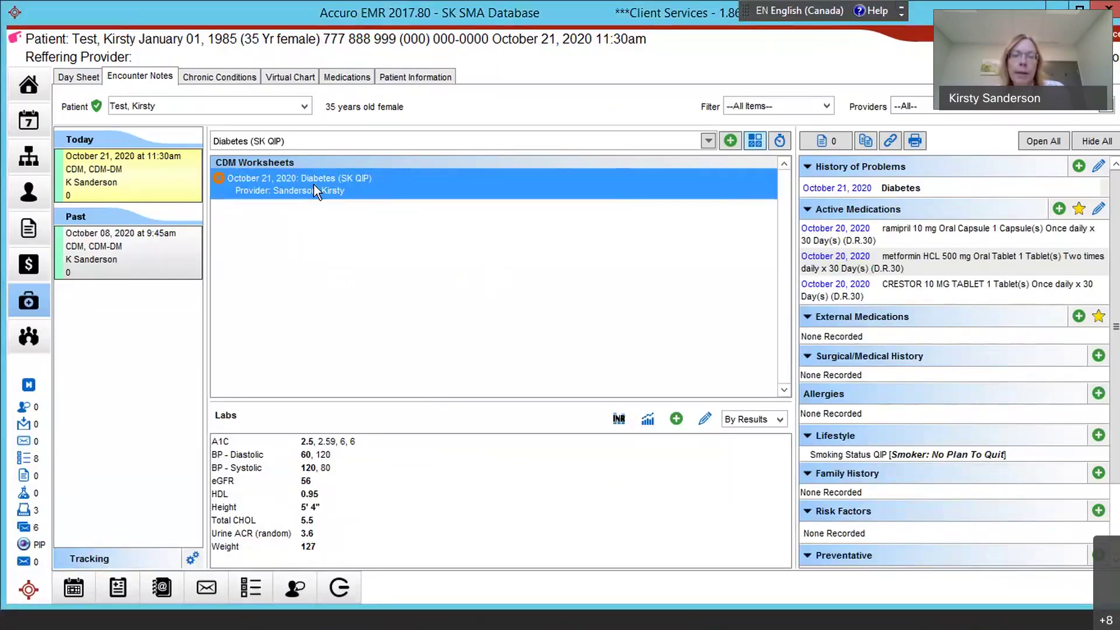
pyautogui.moveTo(1114, 206); pyautogui.dragTo(1115, 481)
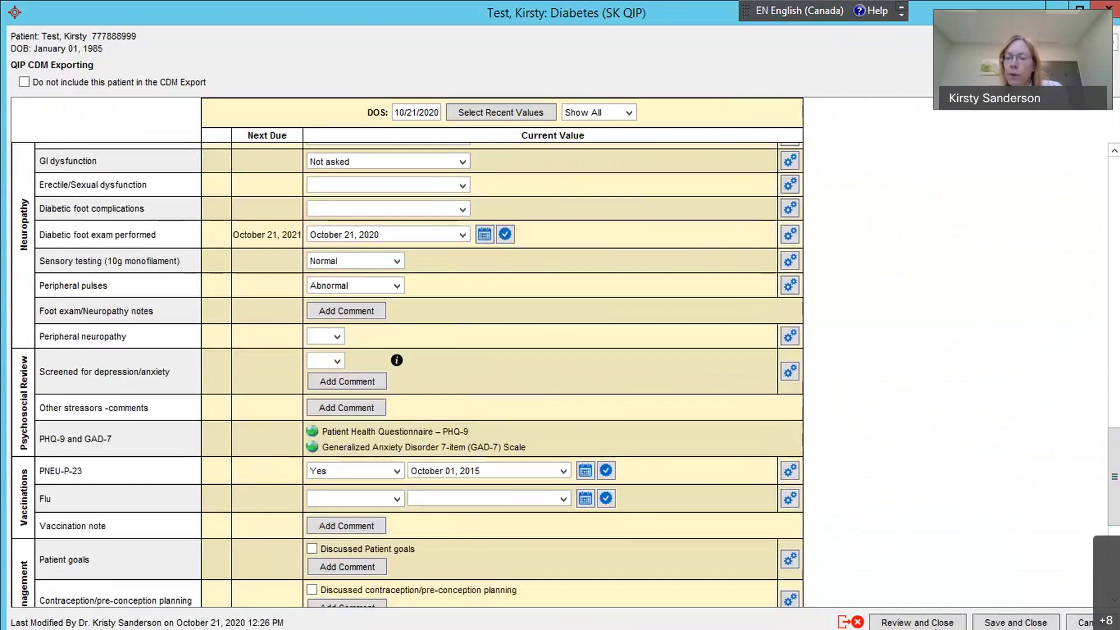
pyautogui.click(894, 623)
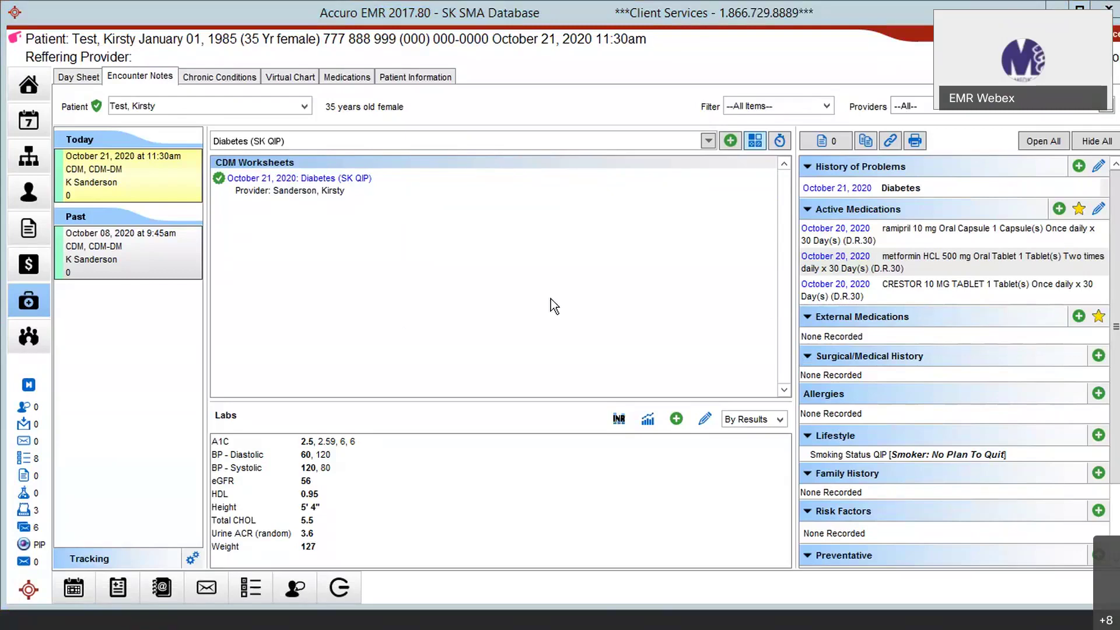
# Open the Lab - Diabetic bloods form from the encounter template list for this patient.
pyautogui.click(708, 142)
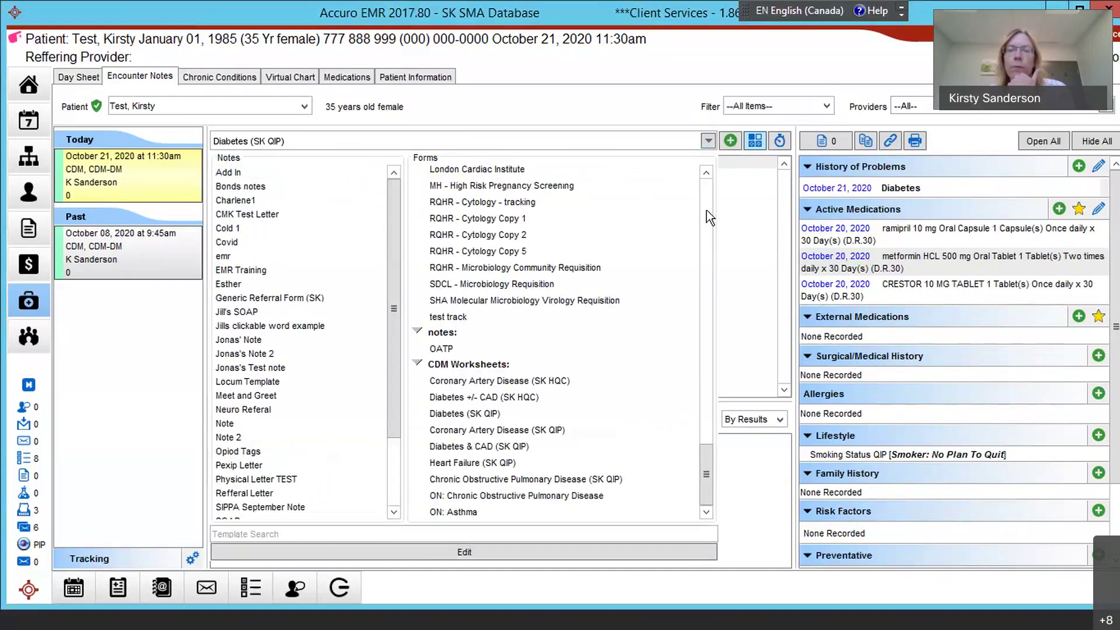
pyautogui.moveTo(704, 489); pyautogui.dragTo(709, 326)
pyautogui.click(452, 322)
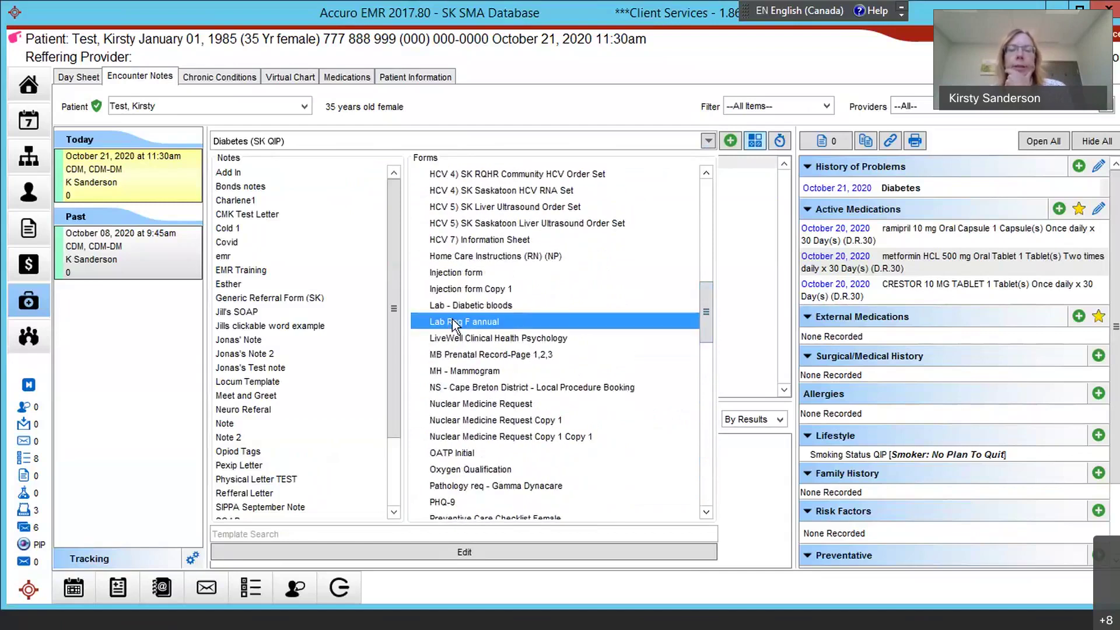
pyautogui.click(467, 310)
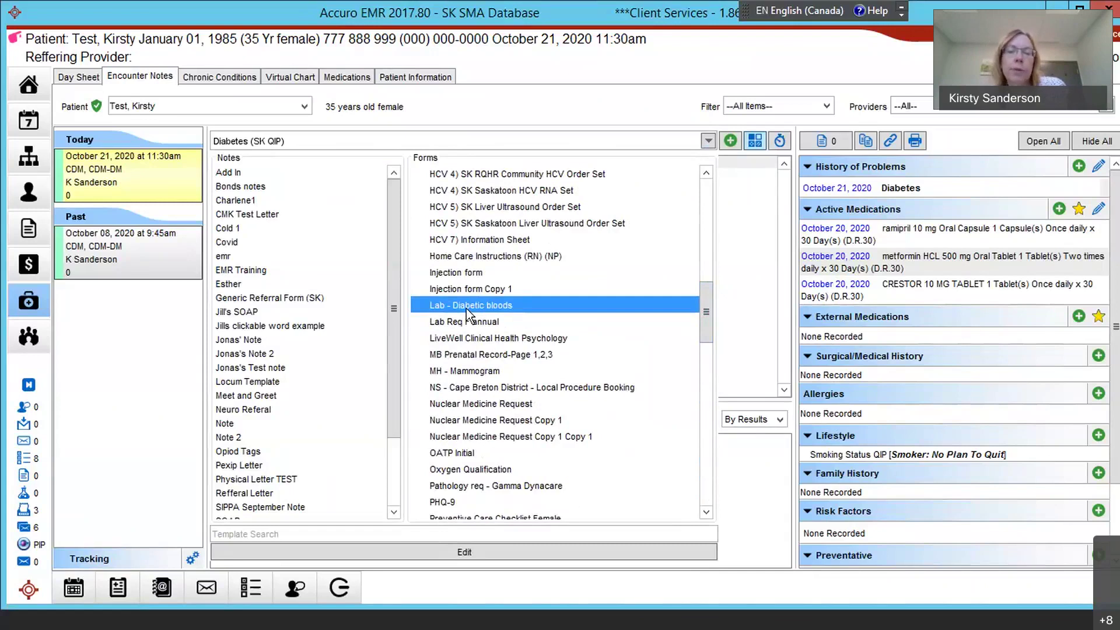
pyautogui.doubleClick(467, 308)
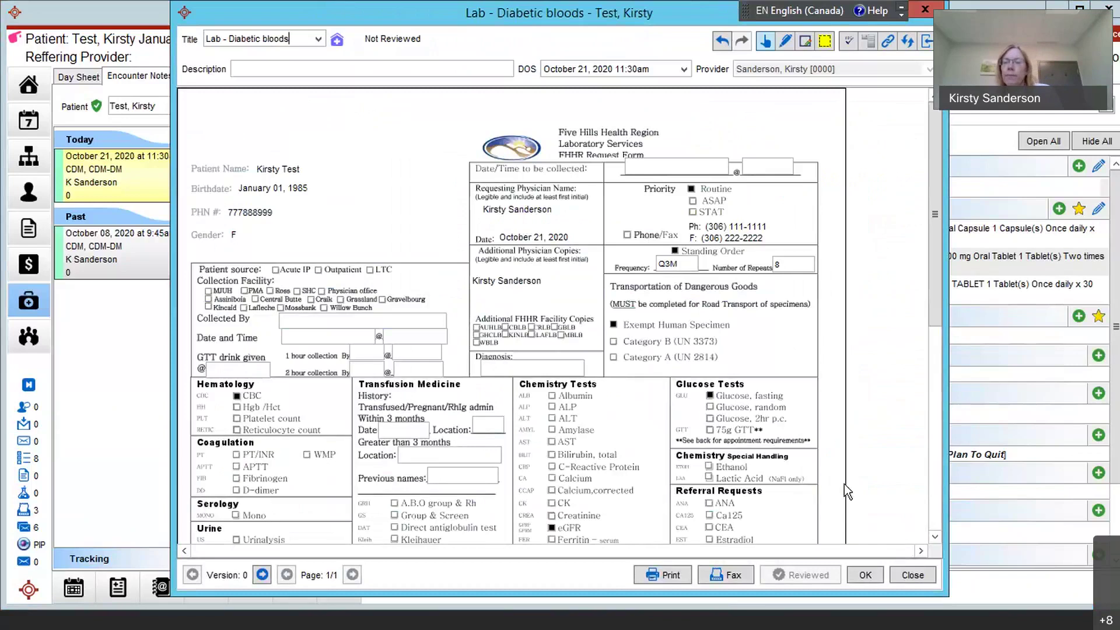
# Examine the preselected tests and standing order on the diabetic bloods requisition, and close it without saving.
pyautogui.moveTo(936, 132); pyautogui.dragTo(946, 188)
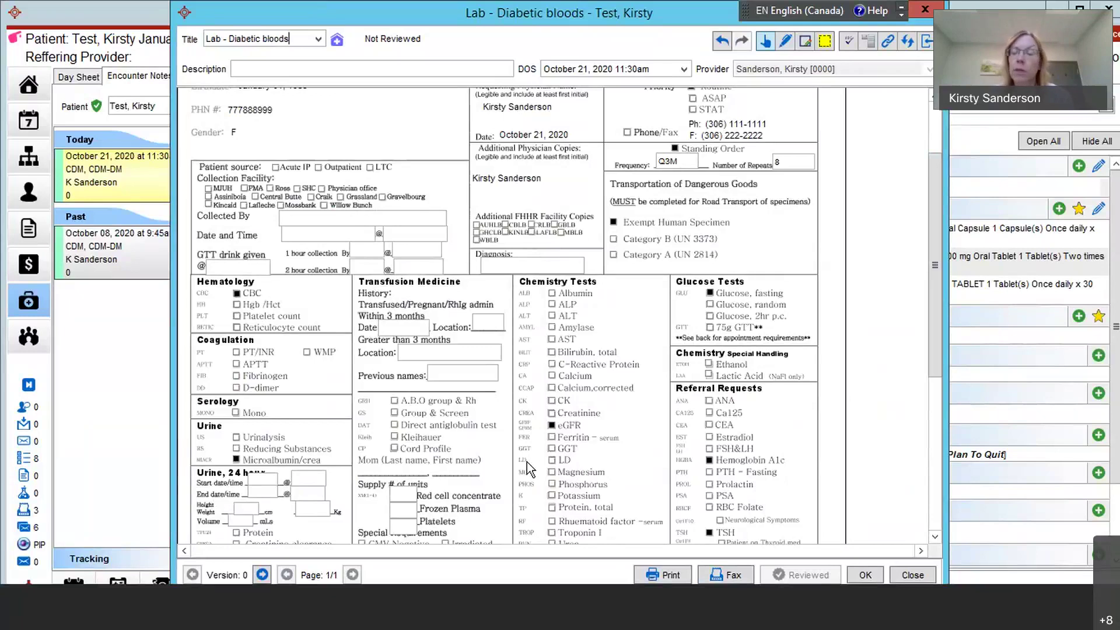
pyautogui.click(926, 12)
pyautogui.click(559, 334)
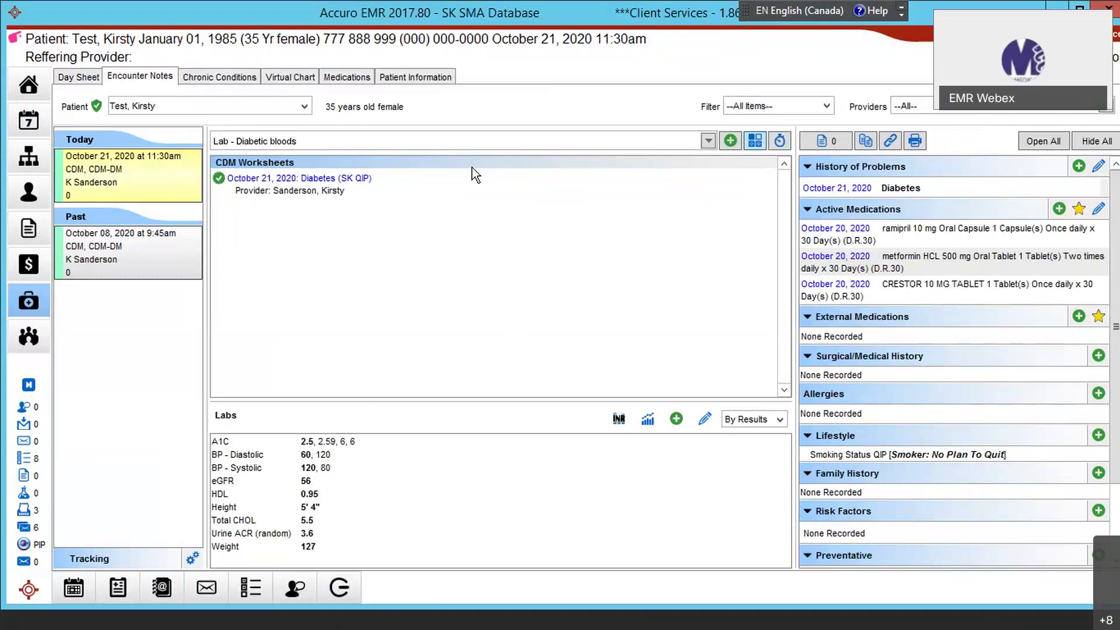
# Open a new Diabetes (SK QIP) worksheet to view it beside the previous values, and close it without saving.
pyautogui.click(708, 140)
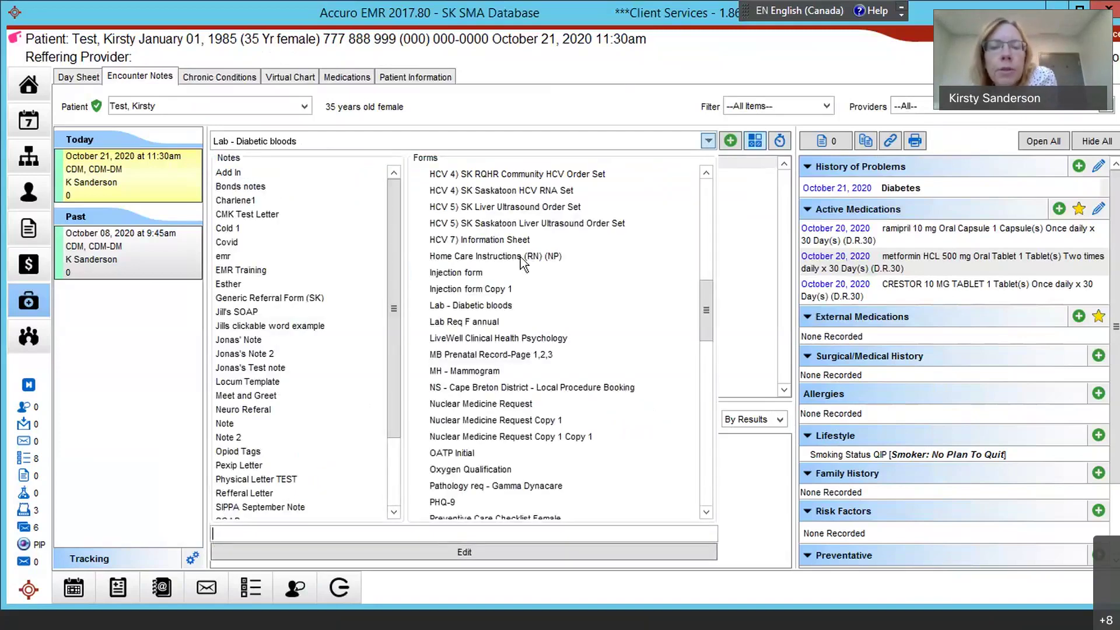
pyautogui.moveTo(704, 309); pyautogui.dragTo(699, 479)
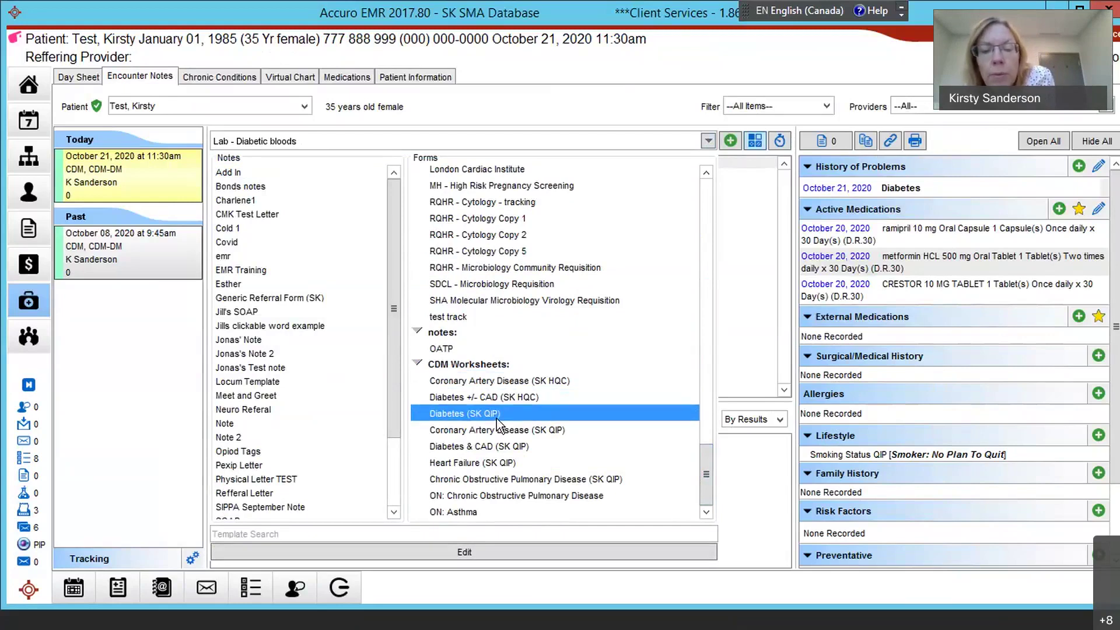
pyautogui.click(466, 413)
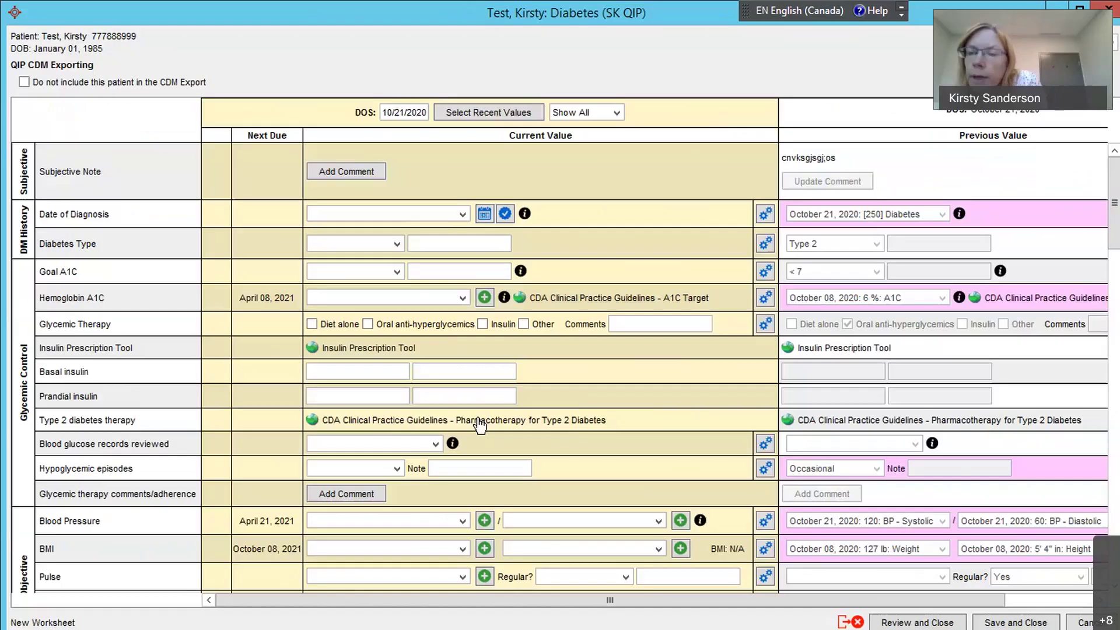
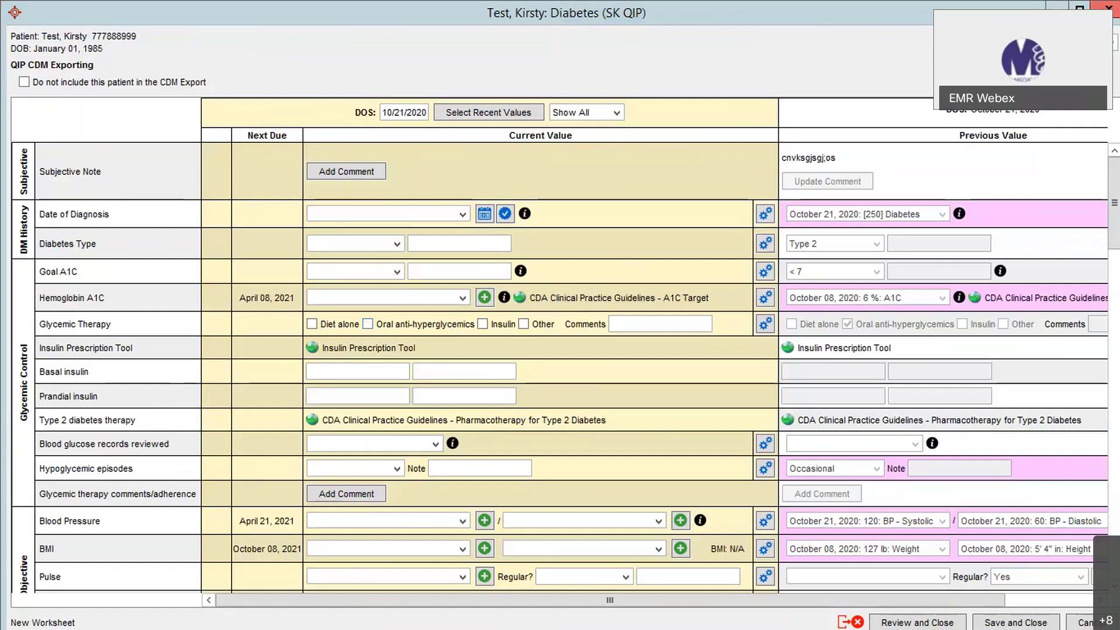
pyautogui.click(1108, 8)
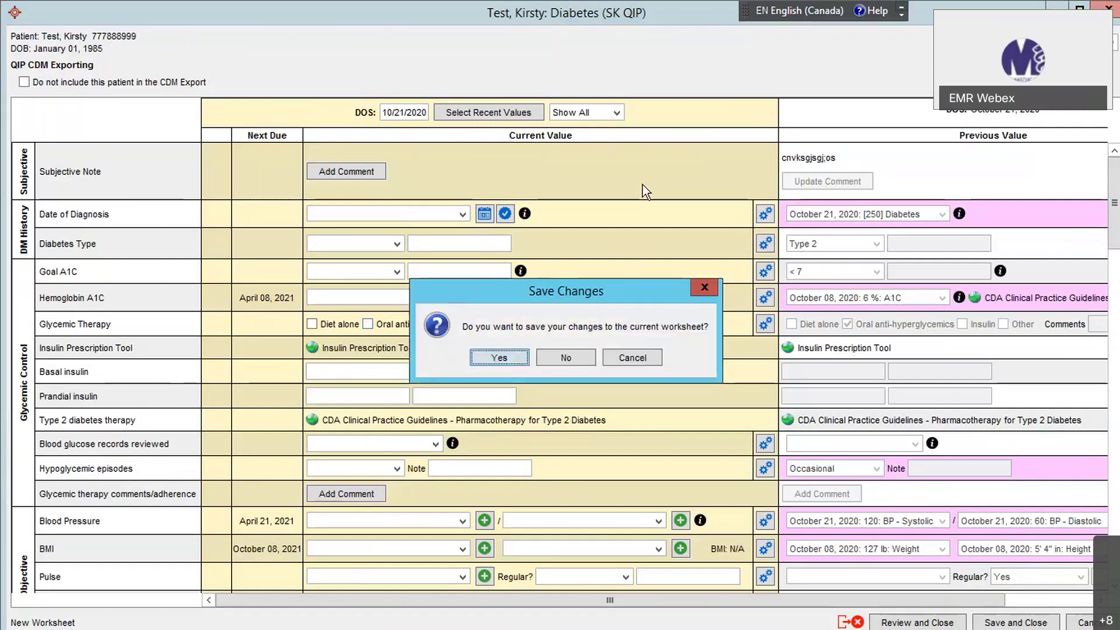
pyautogui.click(565, 352)
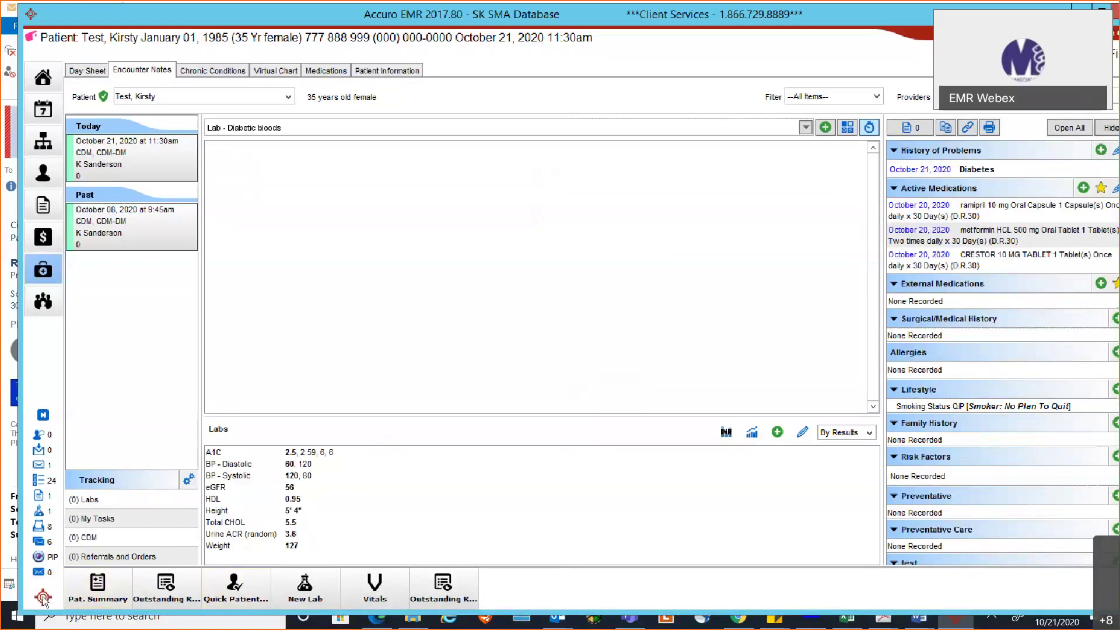
# Open the CDM-QIP Worksheet Export Activity report.
pyautogui.click(43, 598)
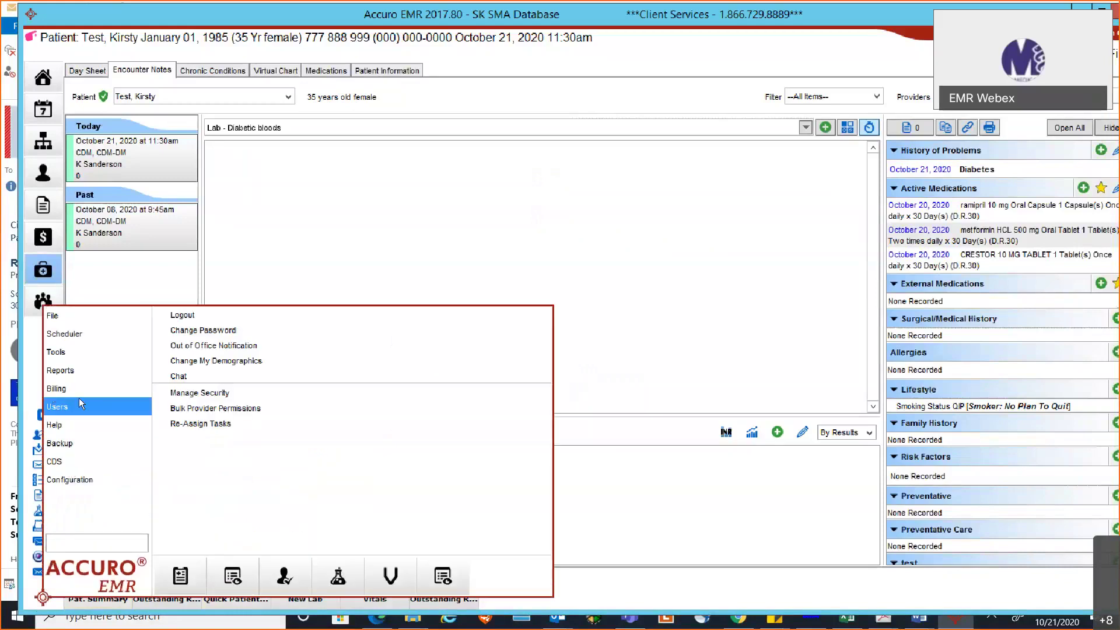
pyautogui.moveTo(69, 370)
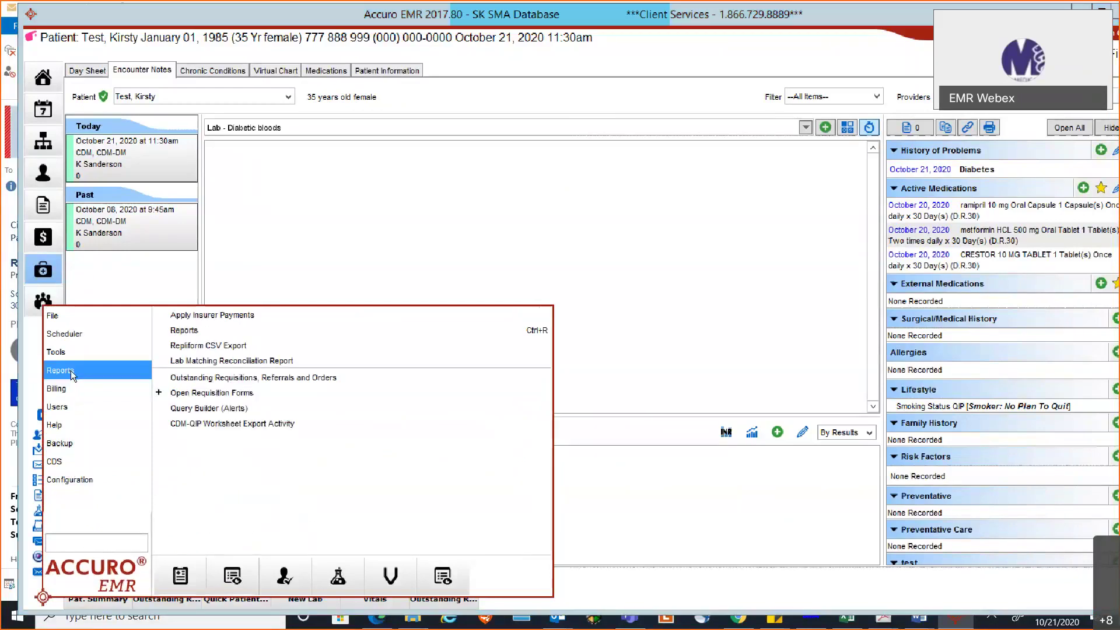
pyautogui.click(220, 426)
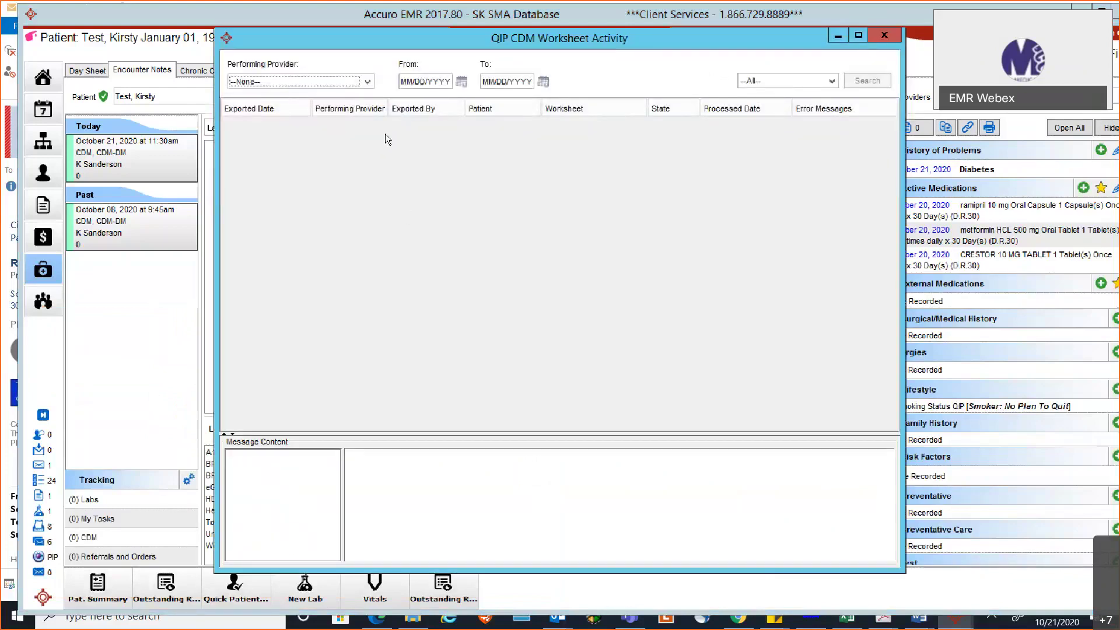
# Check the performing provider filter, set the report's state filter to Processed, and minimize the report window.
pyautogui.click(368, 82)
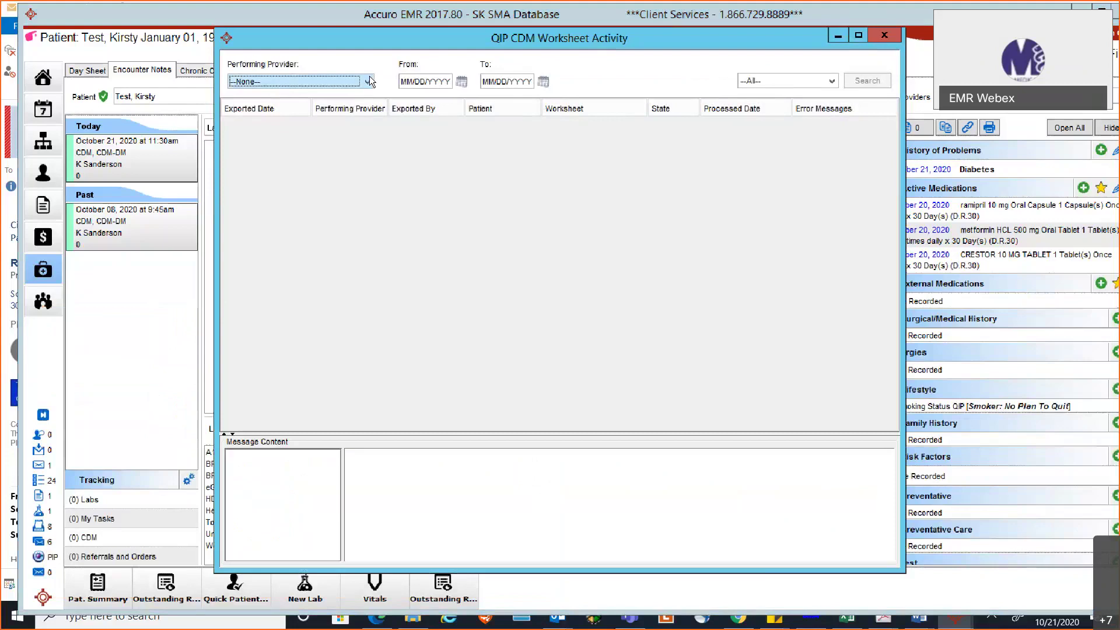
pyautogui.click(369, 81)
pyautogui.click(369, 77)
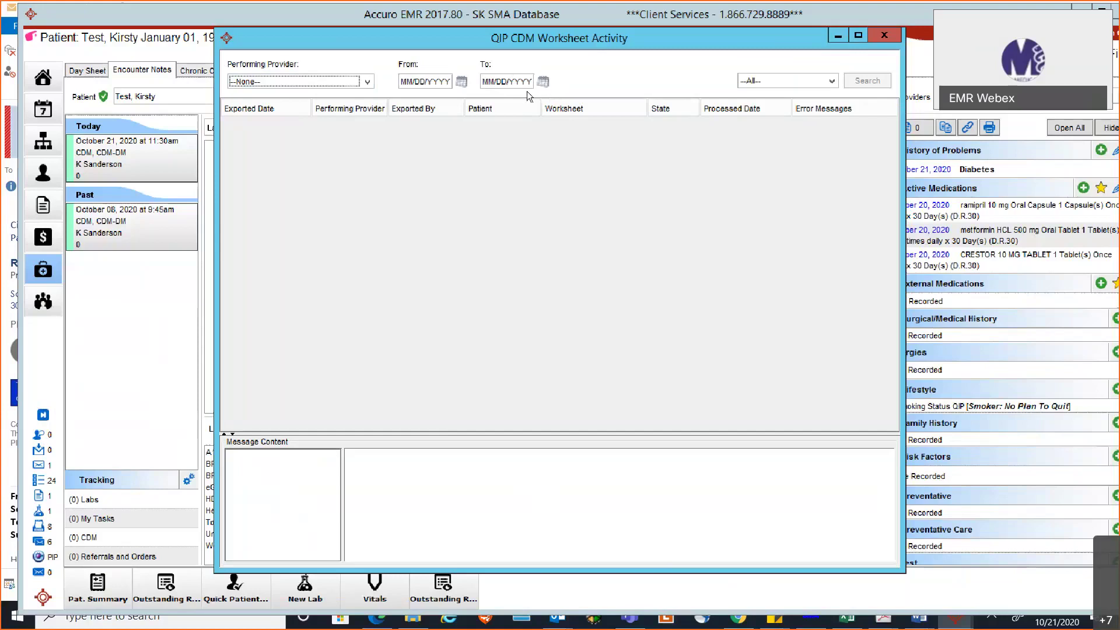
pyautogui.click(794, 81)
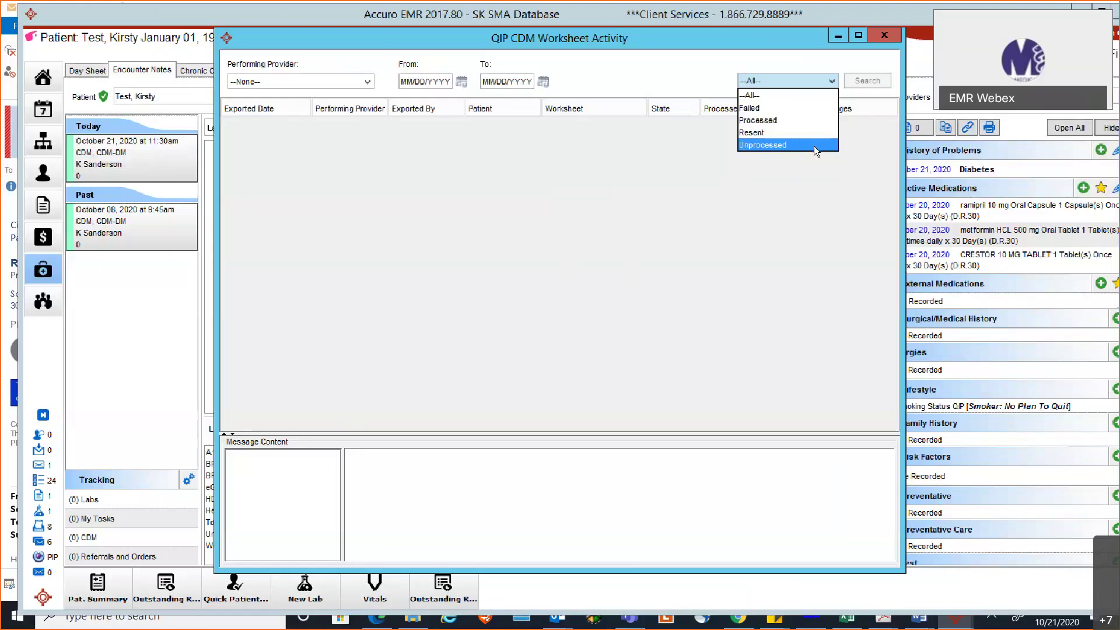
pyautogui.click(782, 120)
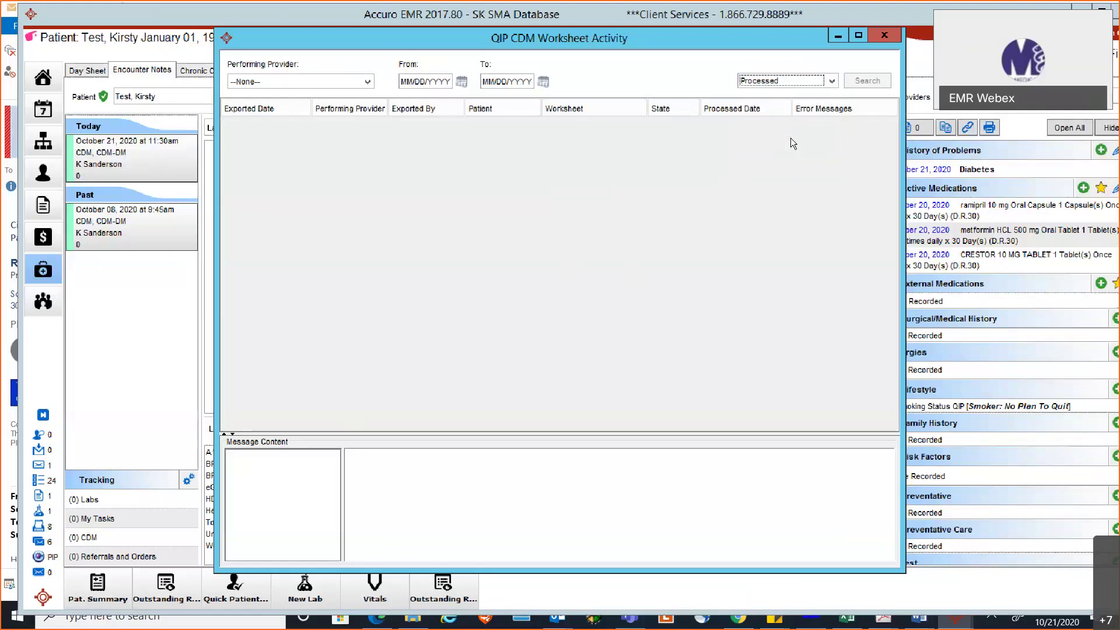
pyautogui.click(838, 37)
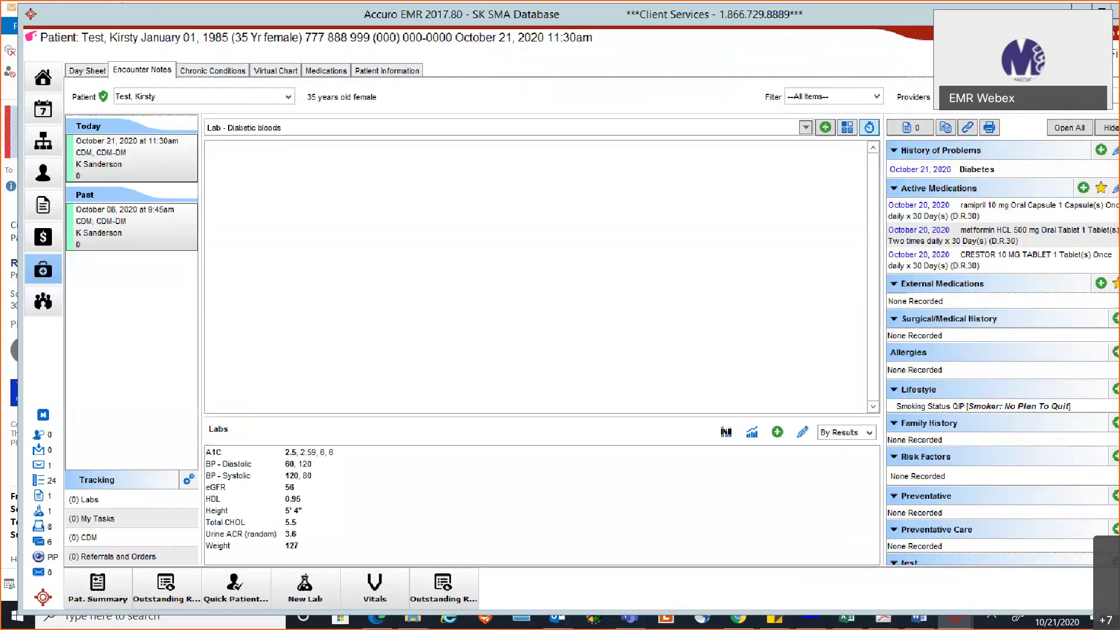
# Switch to the Export Report document in Word and review its sample screenshots of the QIP CDM Worksheet Activity report.
pyautogui.hotkey('alt', 'Tab')
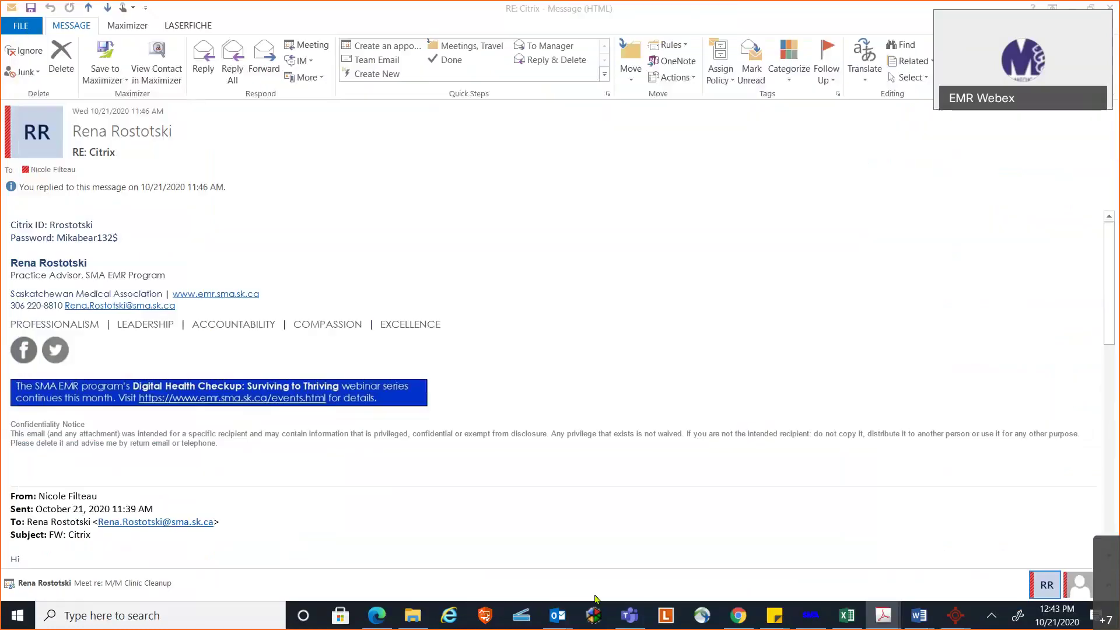
pyautogui.click(923, 620)
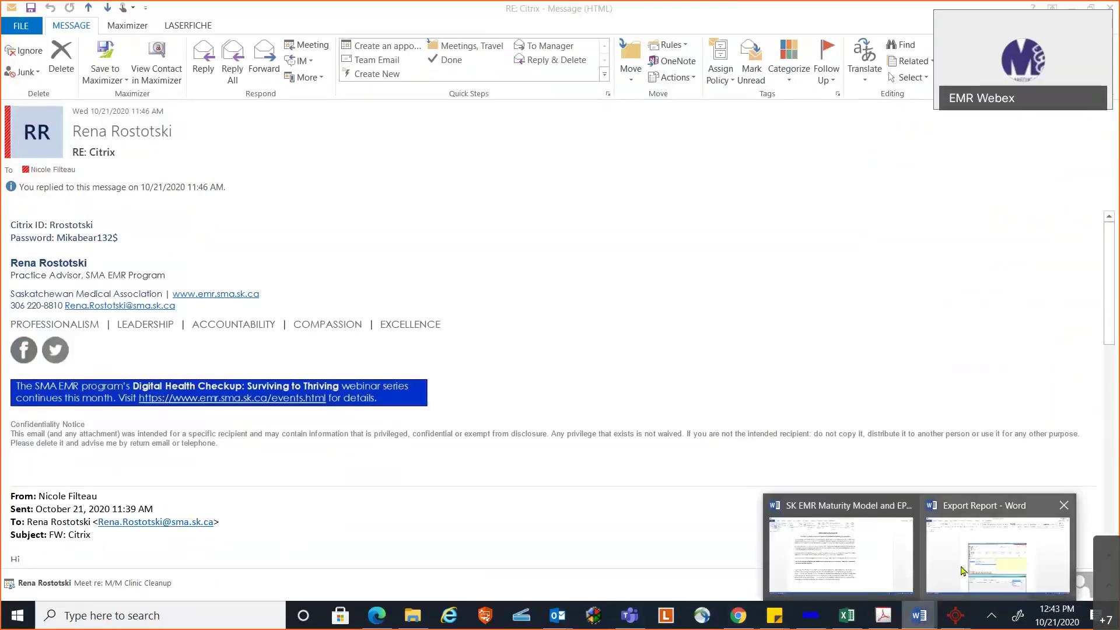
pyautogui.click(956, 573)
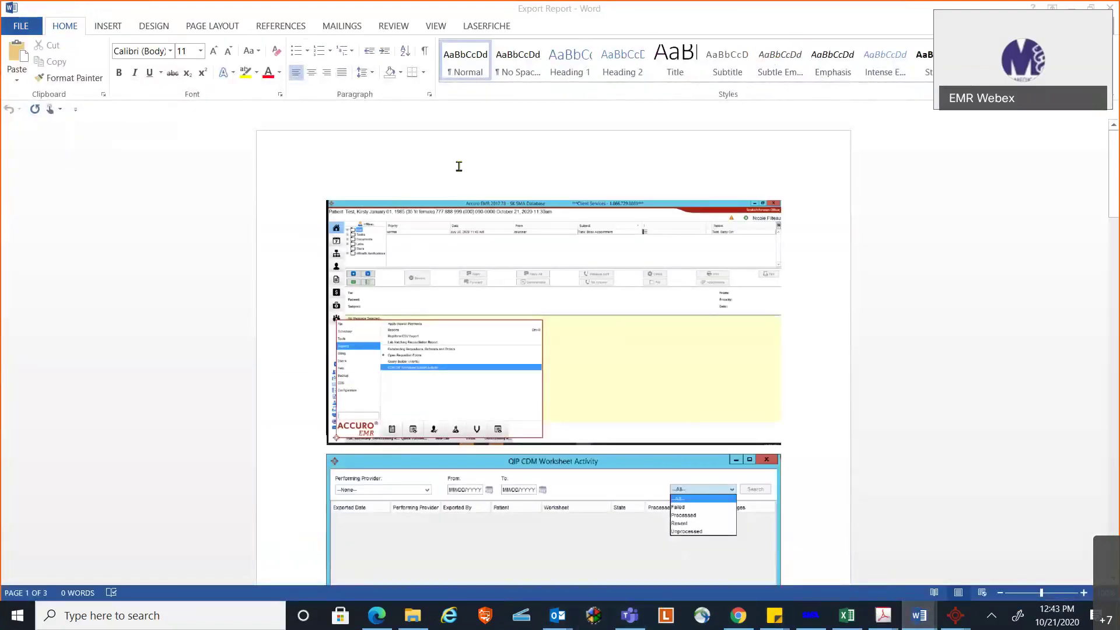
pyautogui.scroll(-1, 477, 230)
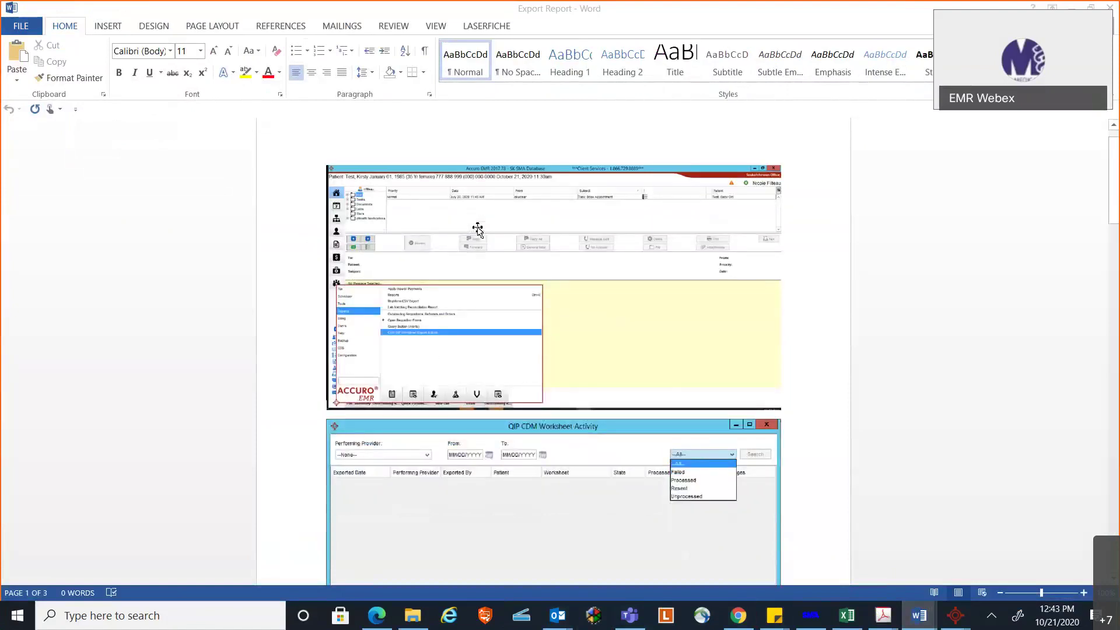
pyautogui.scroll(-7, 478, 229)
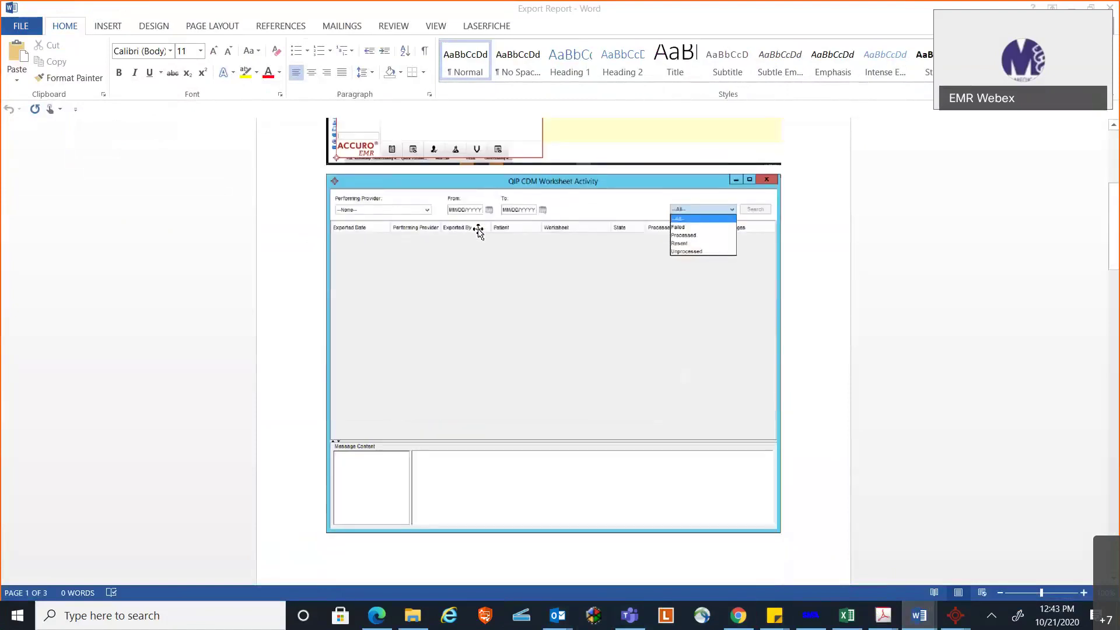
pyautogui.scroll(-10, 478, 230)
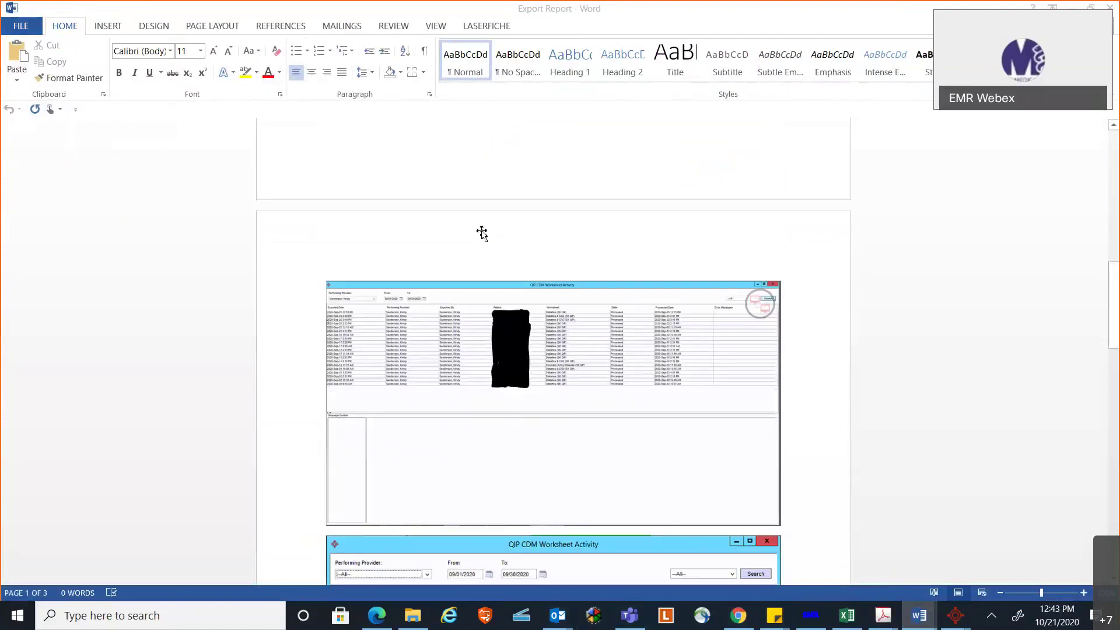
pyautogui.scroll(-3, 482, 232)
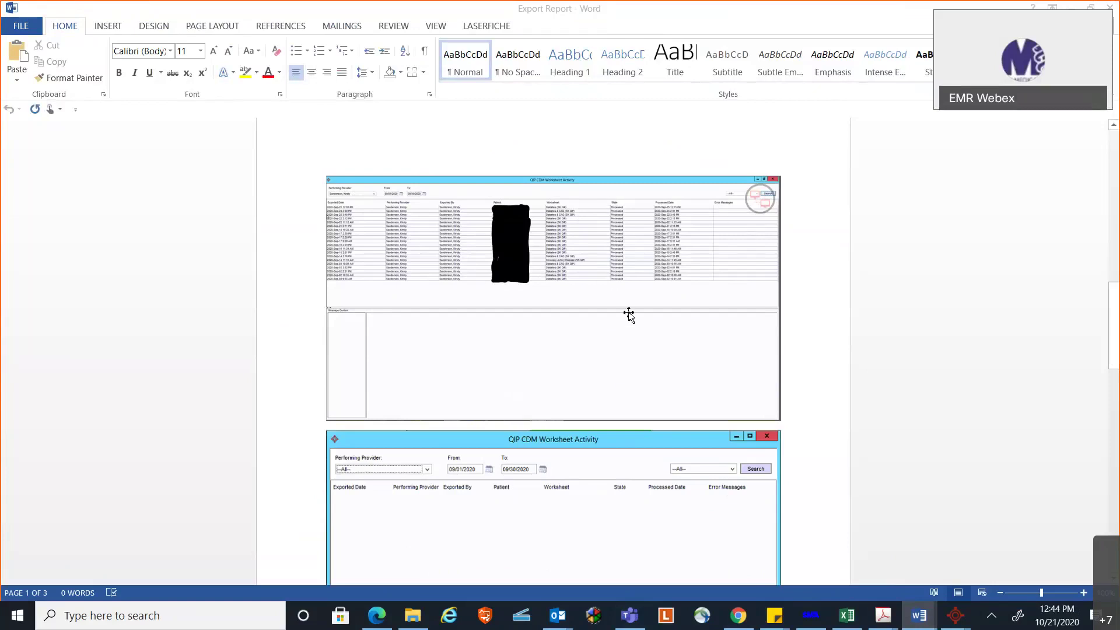
pyautogui.scroll(-5, 689, 347)
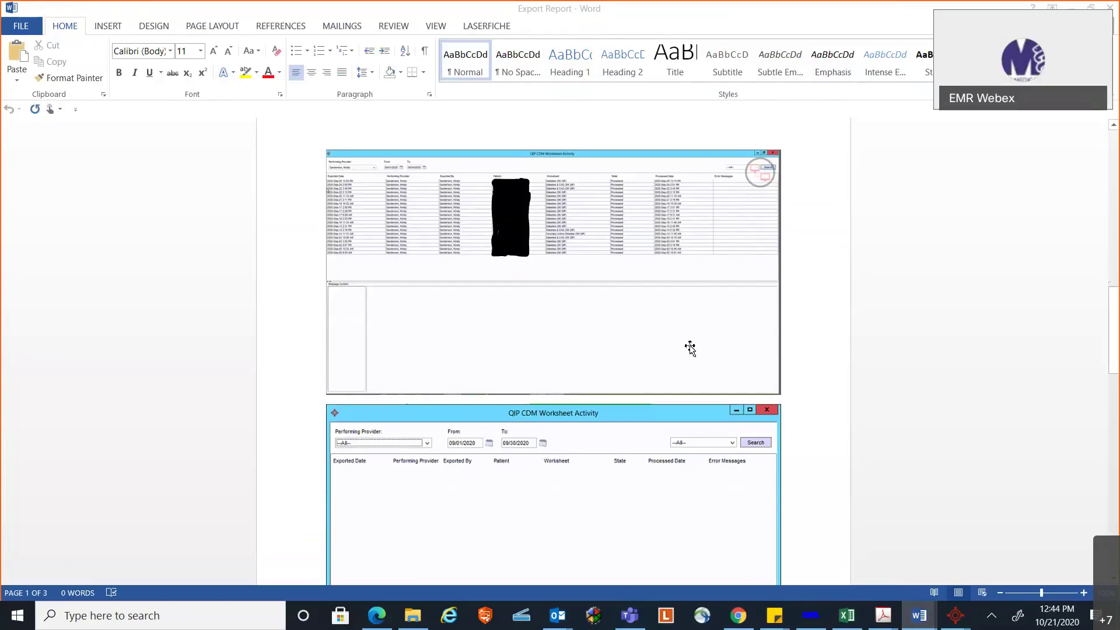
pyautogui.scroll(-2, 690, 349)
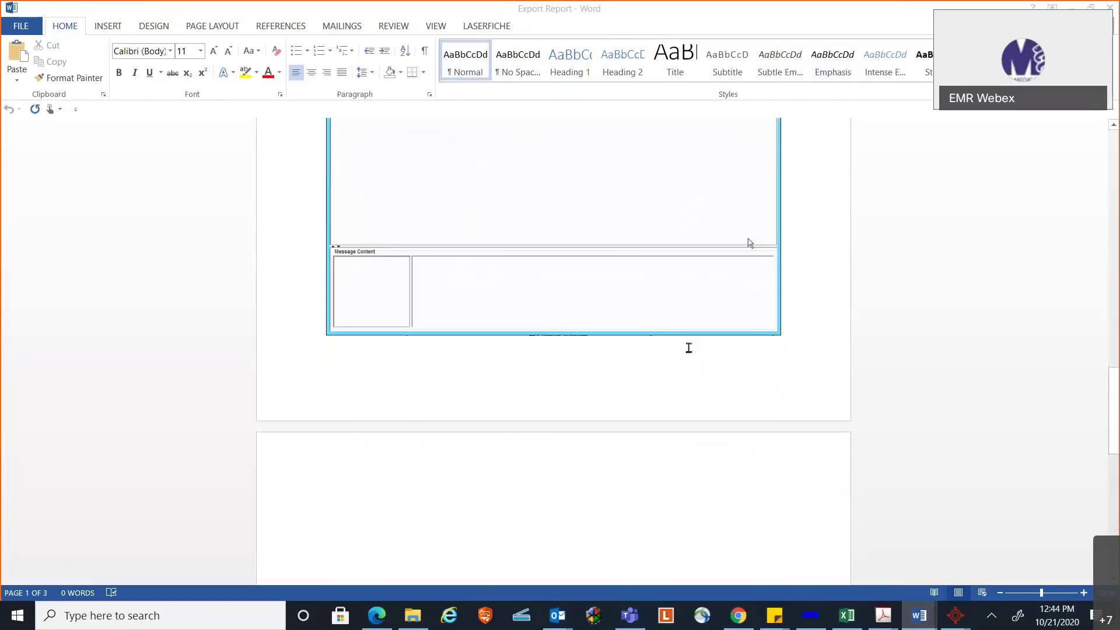
pyautogui.scroll(1, 659, 250)
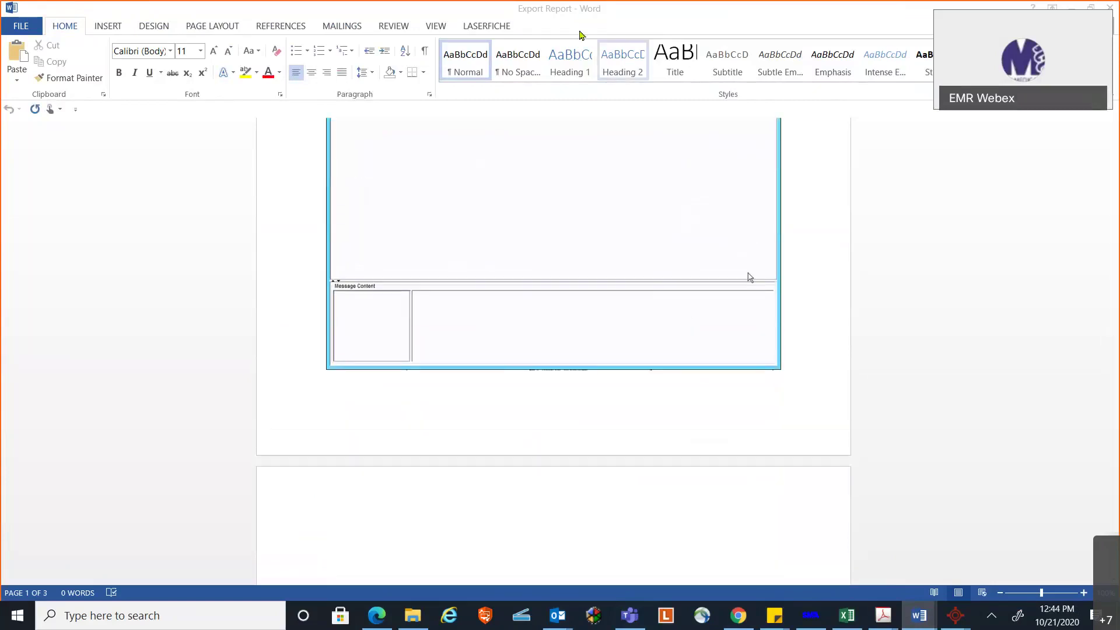